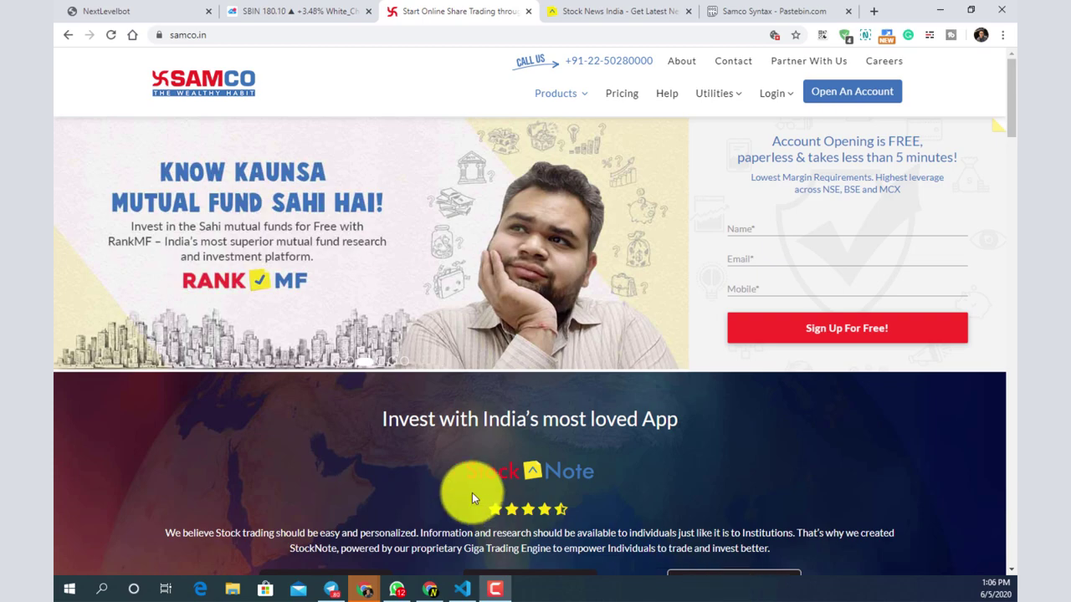
Open the NextLevelBot account dashboard in a new browser tab from the site's home page
{"action": "left_click", "coordinate": [167, 10]}
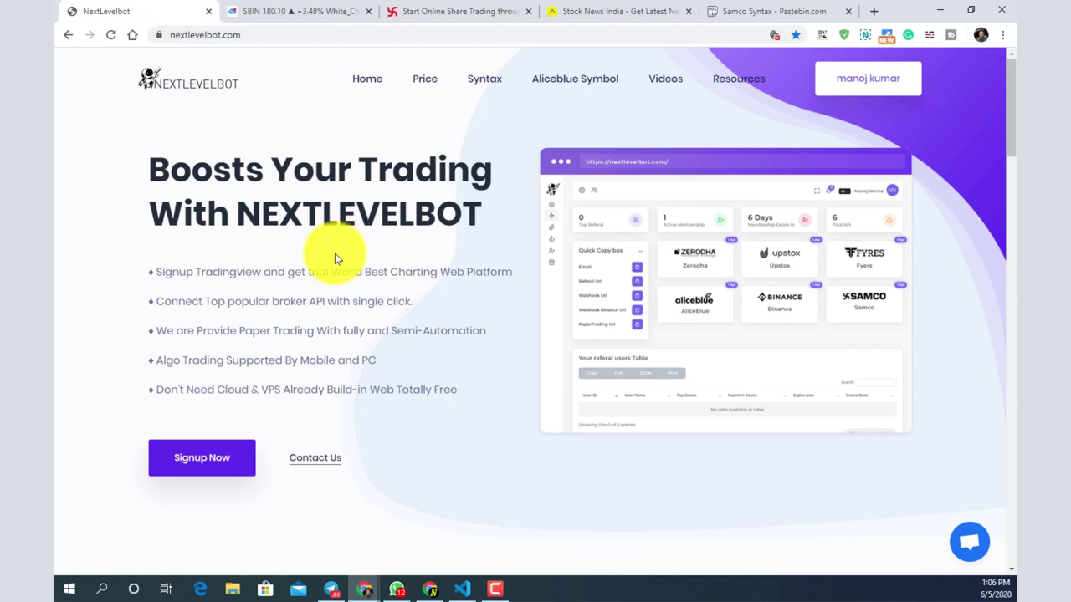
{"action": "right_click", "coordinate": [857, 81]}
{"action": "left_click", "coordinate": [870, 88]}
{"action": "left_click", "coordinate": [285, 10]}
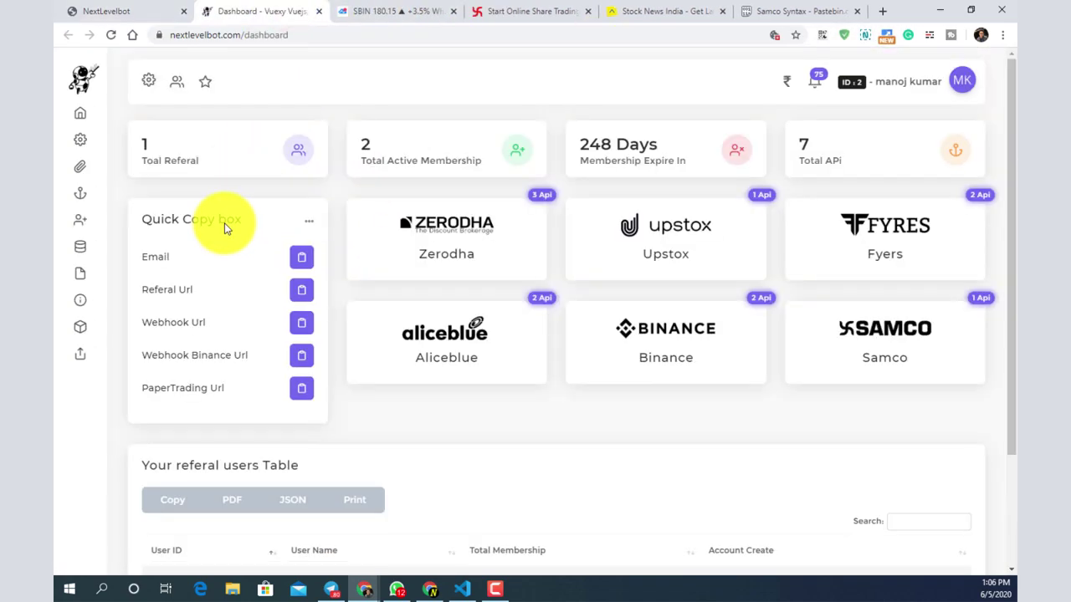
Open the Api Credentials page of the dashboard in a new browser tab
{"action": "mouse_move", "coordinate": [94, 190]}
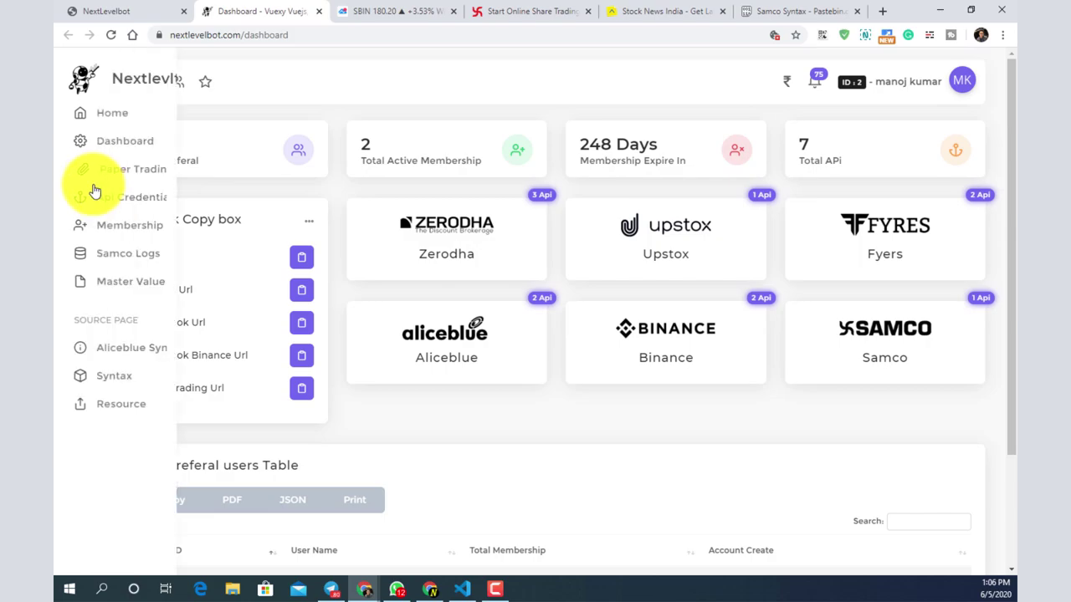
{"action": "right_click", "coordinate": [134, 205]}
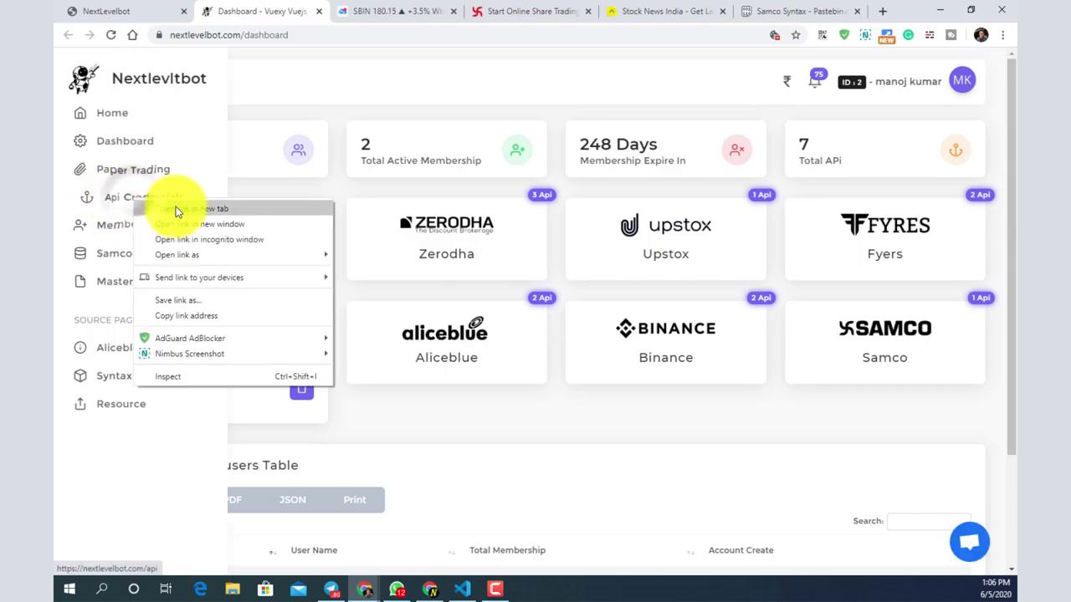
{"action": "left_click", "coordinate": [175, 209]}
{"action": "left_click", "coordinate": [330, 9]}
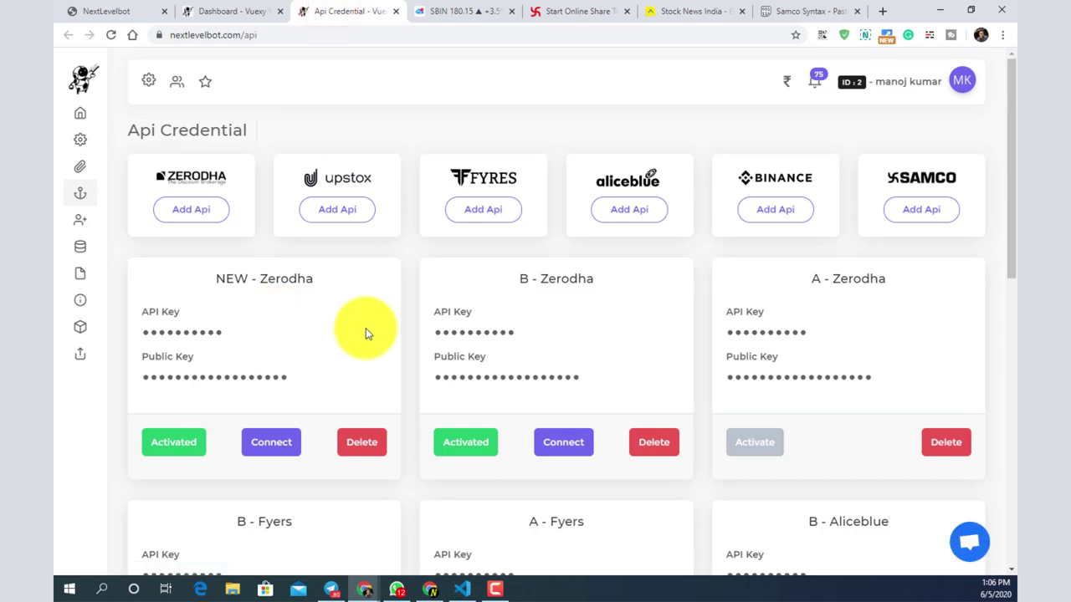
Open the Samco API form and go through its client ID, YOB and password fields without filling them in
{"action": "left_click", "coordinate": [918, 213]}
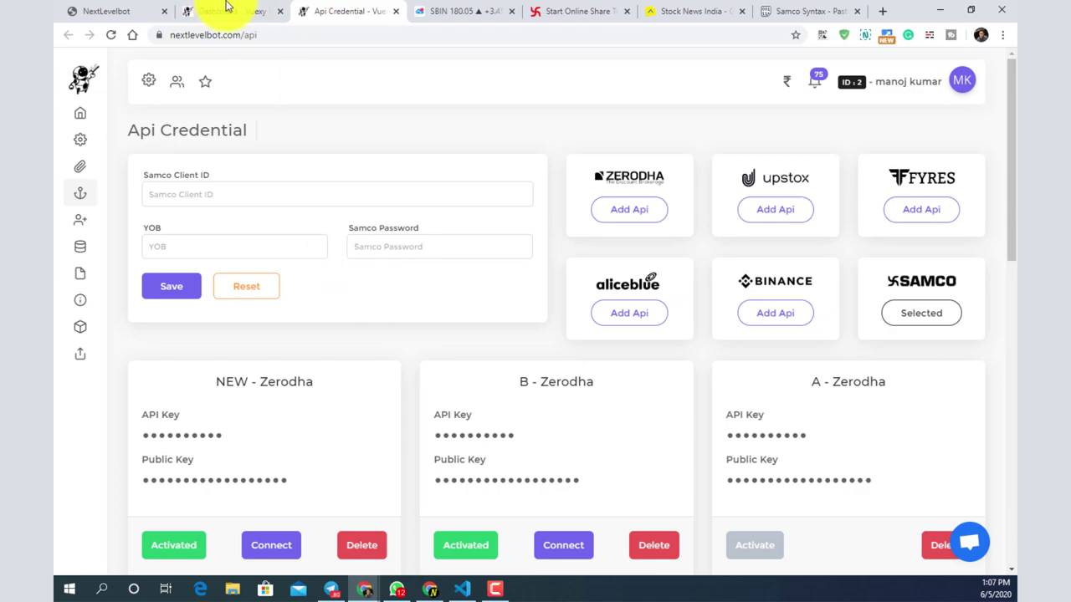
{"action": "left_click", "coordinate": [185, 193]}
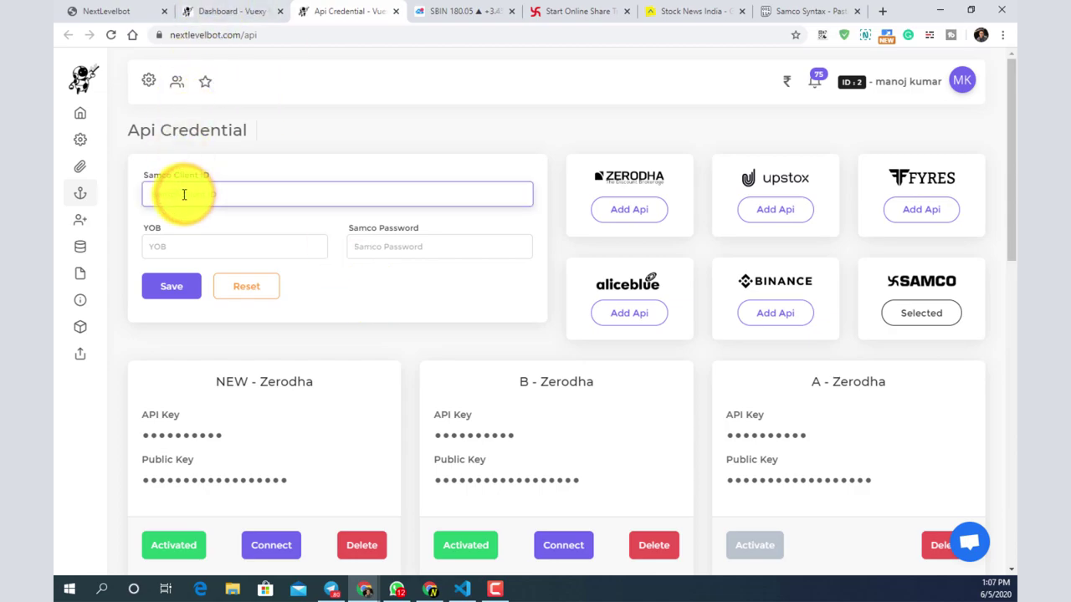
{"action": "left_click", "coordinate": [168, 245]}
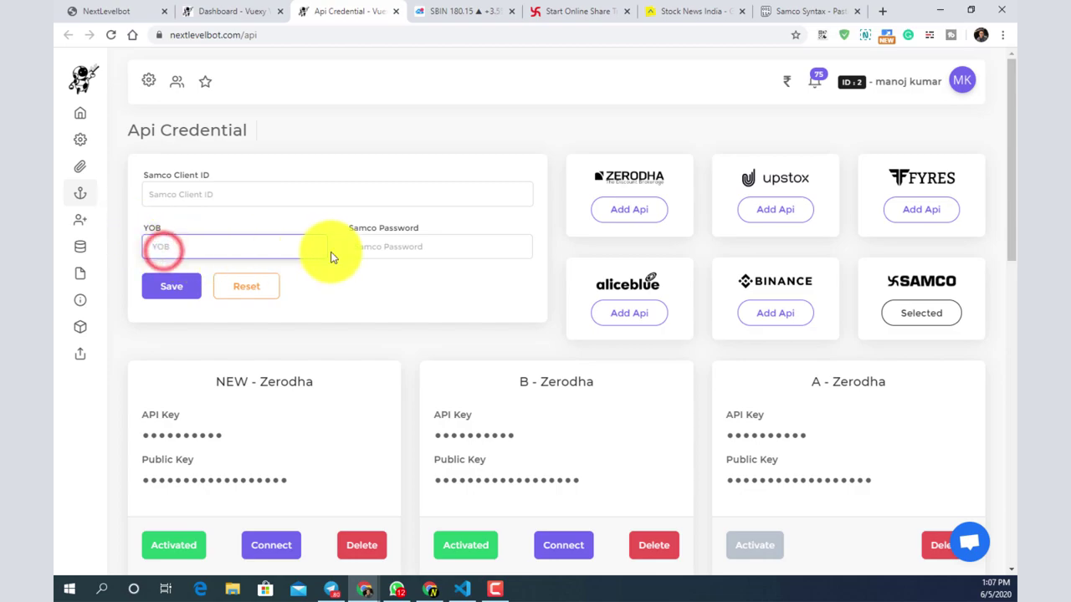
{"action": "left_click", "coordinate": [359, 244]}
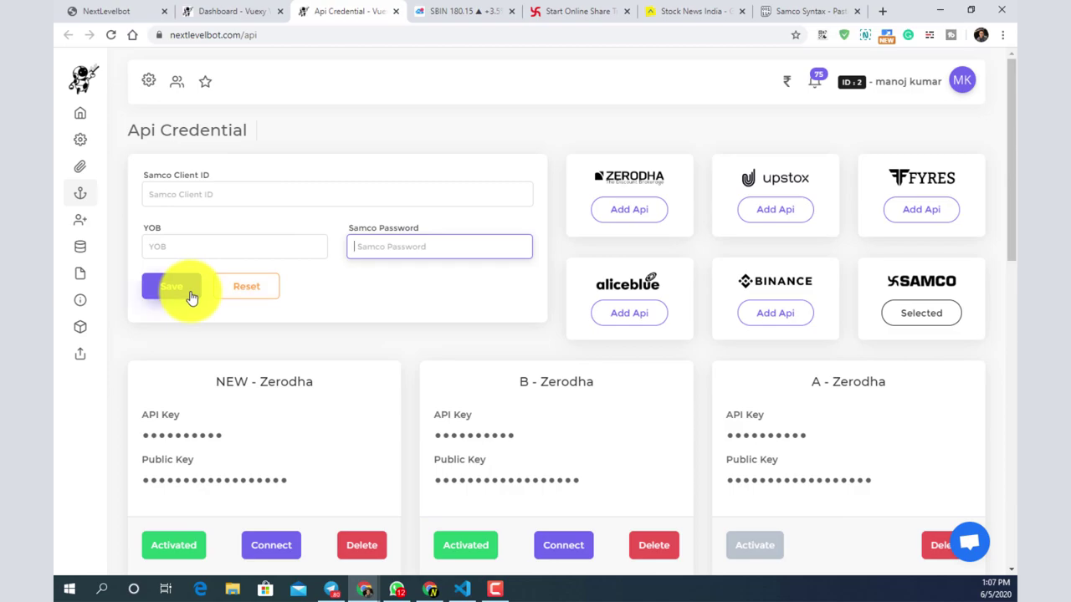
Deactivate the saved Samco API credential and activate it again
{"action": "scroll", "coordinate": [407, 341], "scroll_direction": "down", "scroll_amount": 5}
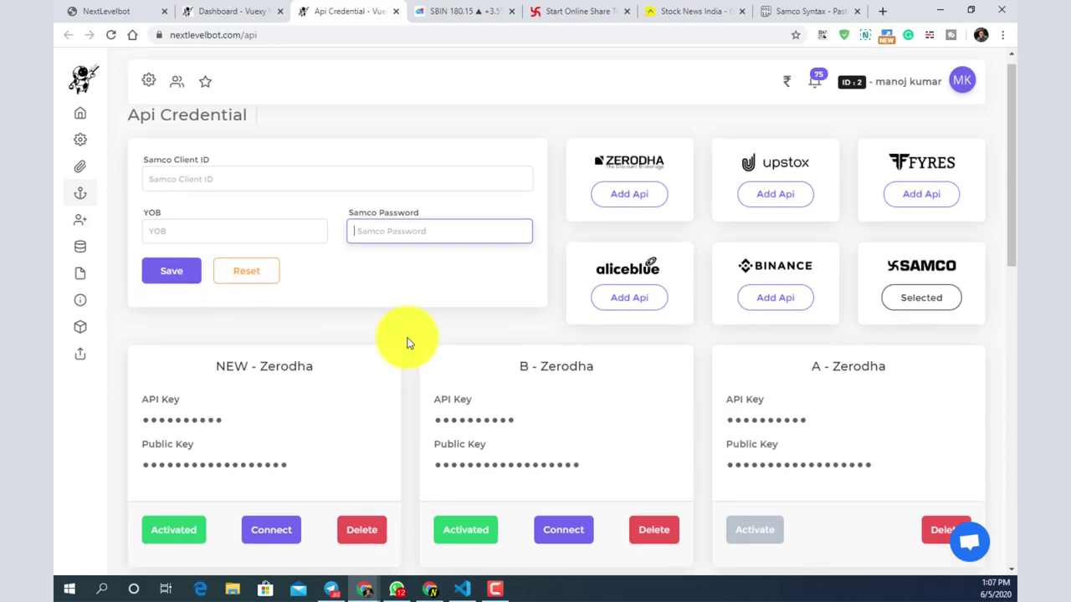
{"action": "scroll", "coordinate": [407, 341], "scroll_direction": "down", "scroll_amount": 1}
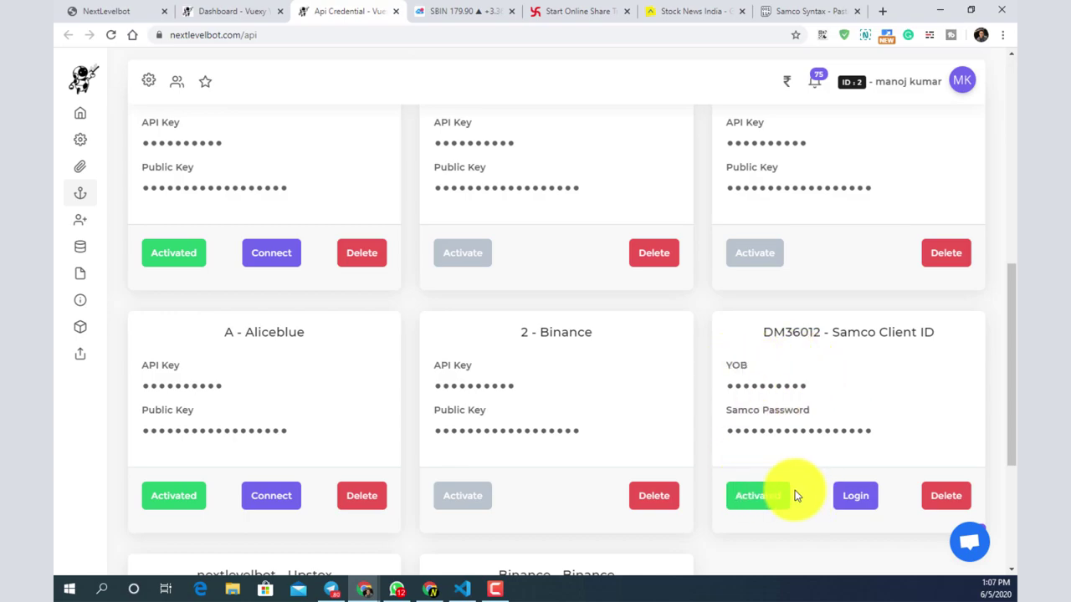
{"action": "left_click", "coordinate": [759, 497]}
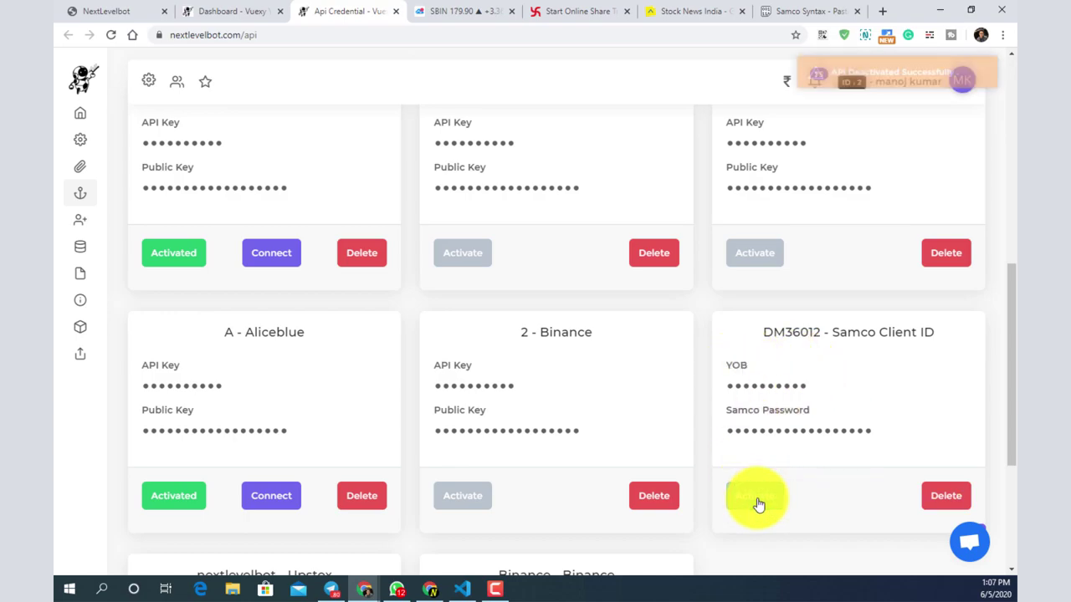
{"action": "left_click", "coordinate": [757, 499]}
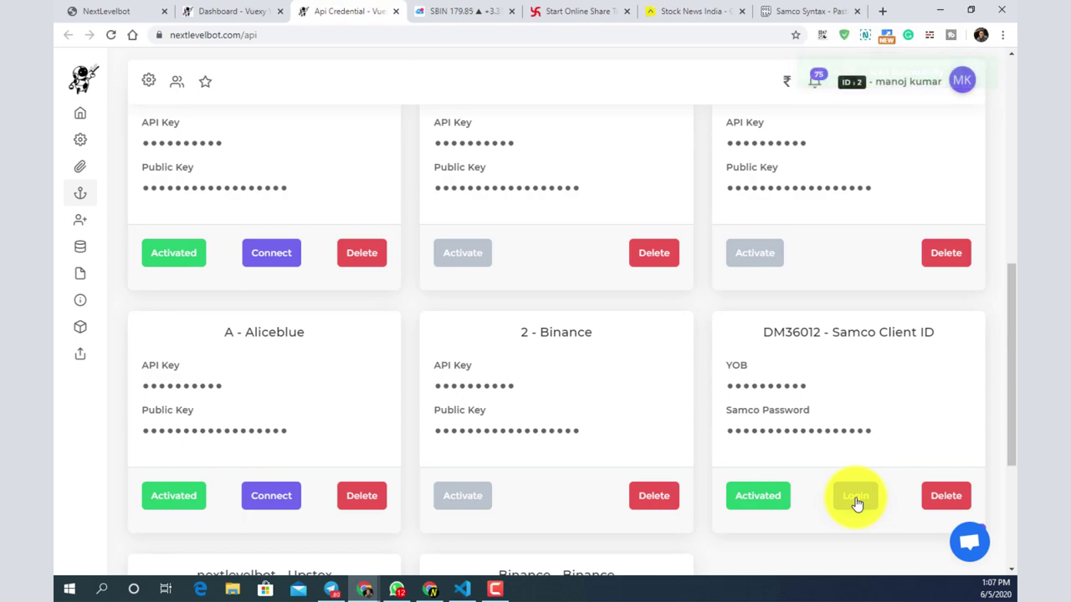
Switch to Samco StockNote and review the executed orders and the SBIN-EQ quantity in the positions
{"action": "left_click", "coordinate": [694, 10]}
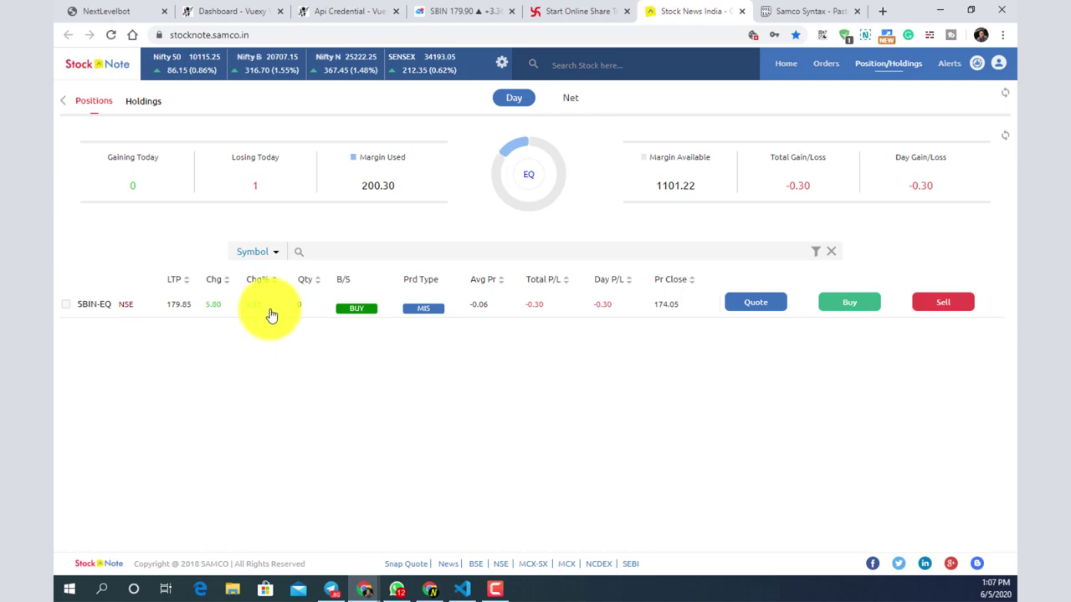
{"action": "left_click", "coordinate": [825, 65]}
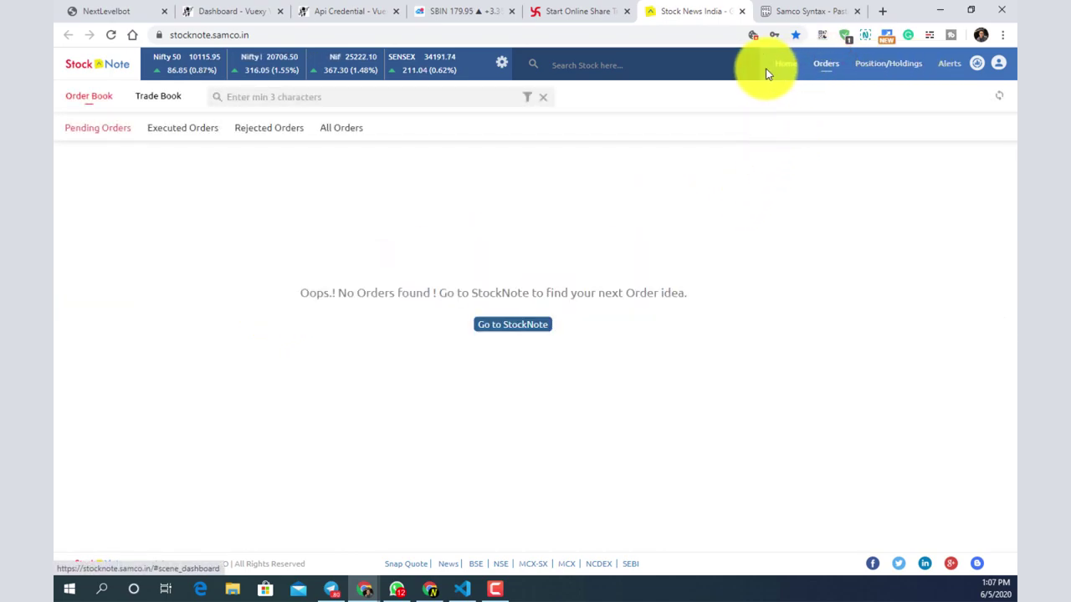
{"action": "left_click", "coordinate": [166, 135]}
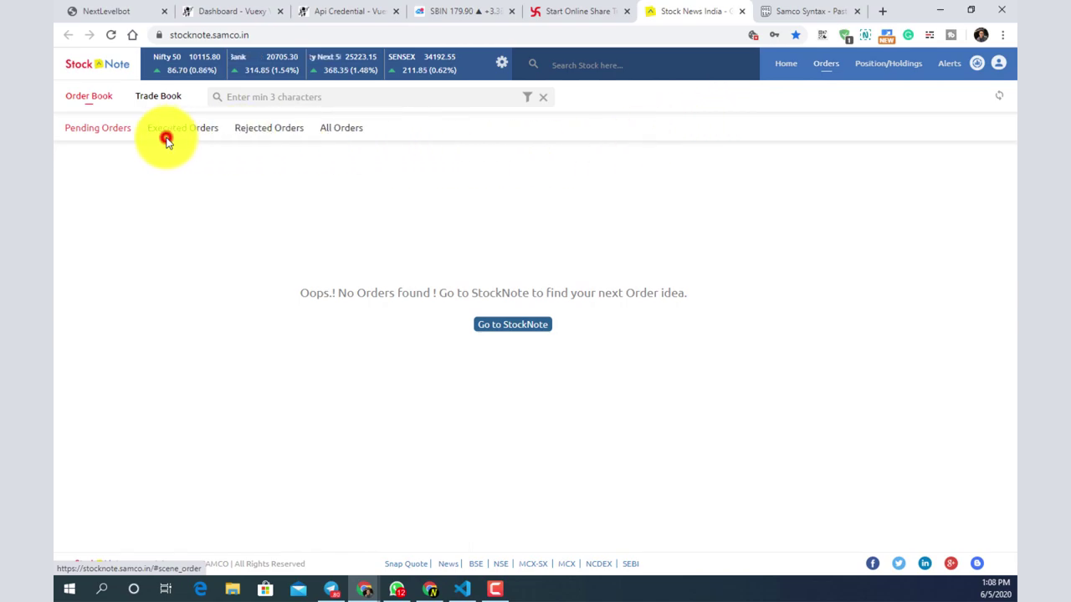
{"action": "scroll", "coordinate": [351, 444], "scroll_direction": "down", "scroll_amount": 1}
{"action": "scroll", "coordinate": [351, 444], "scroll_direction": "up", "scroll_amount": 1}
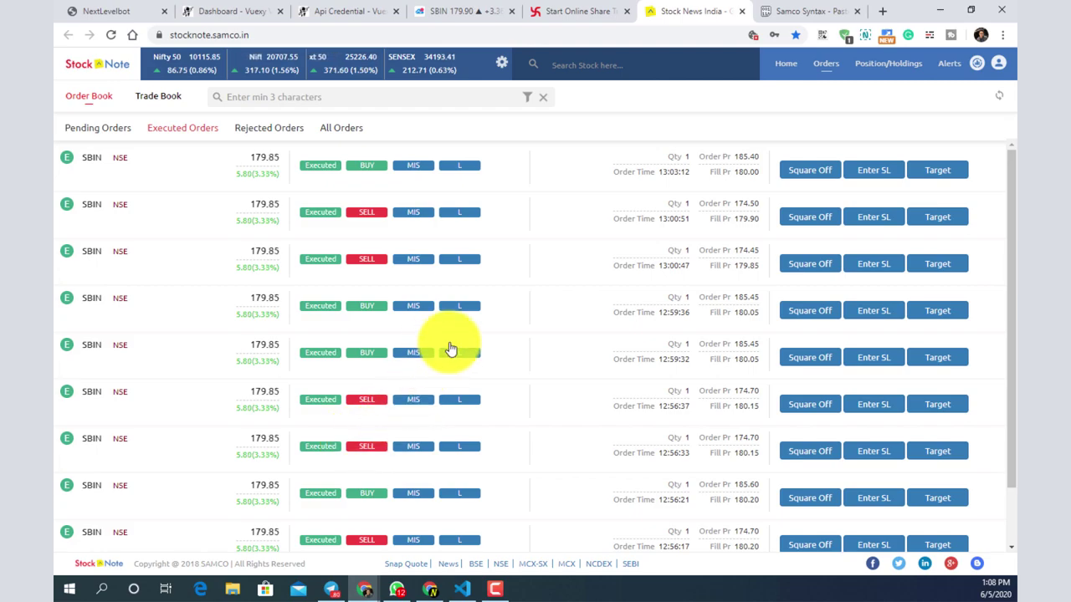
{"action": "left_click", "coordinate": [870, 63]}
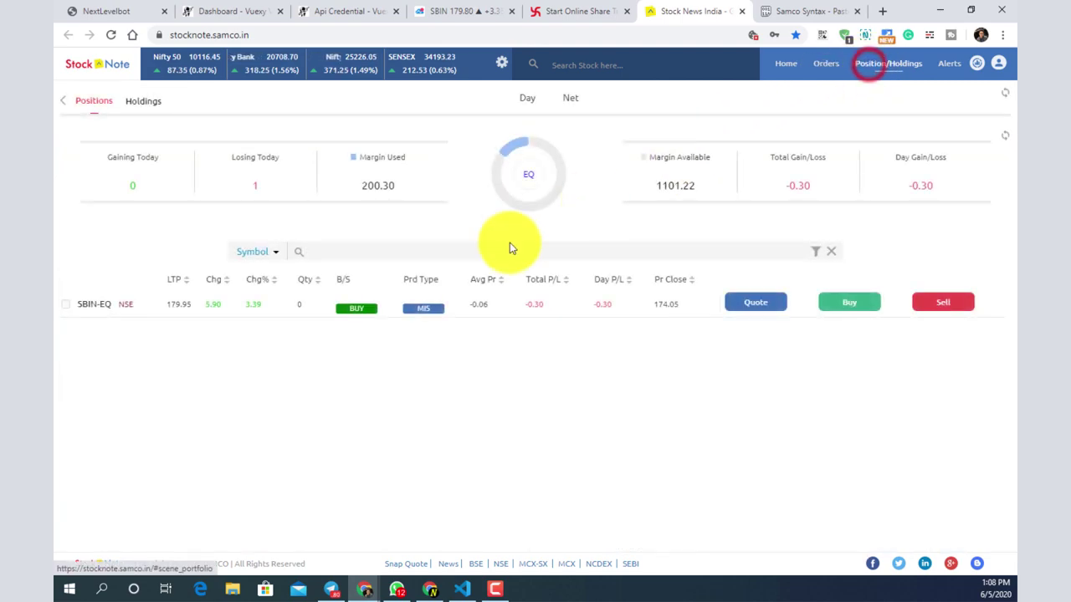
{"action": "left_click_drag", "start_coordinate": [296, 287], "coordinate": [318, 335]}
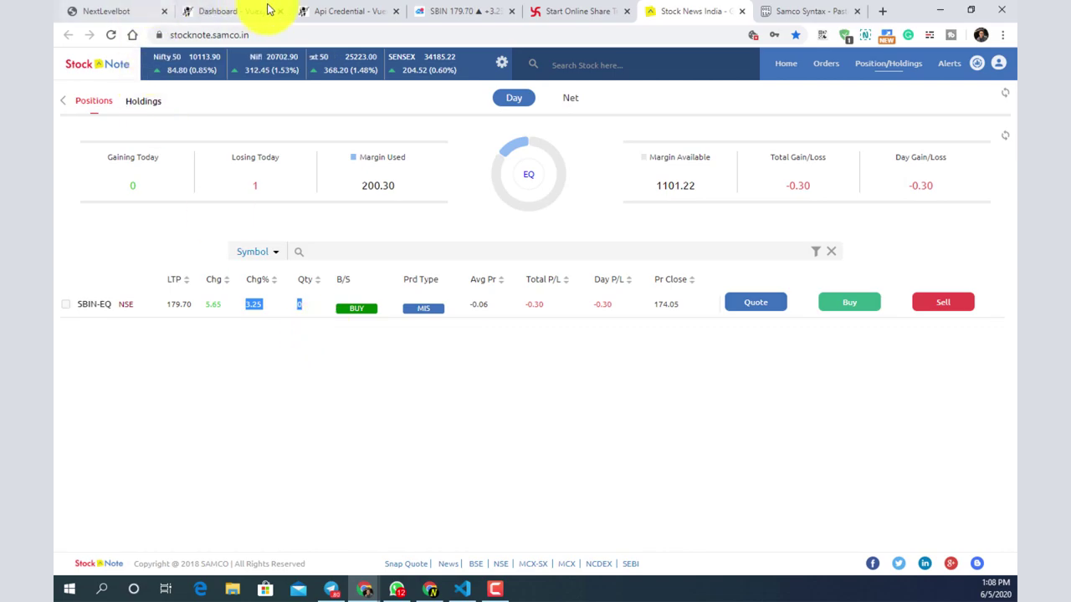
Log in the saved Samco API credential on NextLevelBot, and reload StockNote to check its session
{"action": "left_click", "coordinate": [329, 10]}
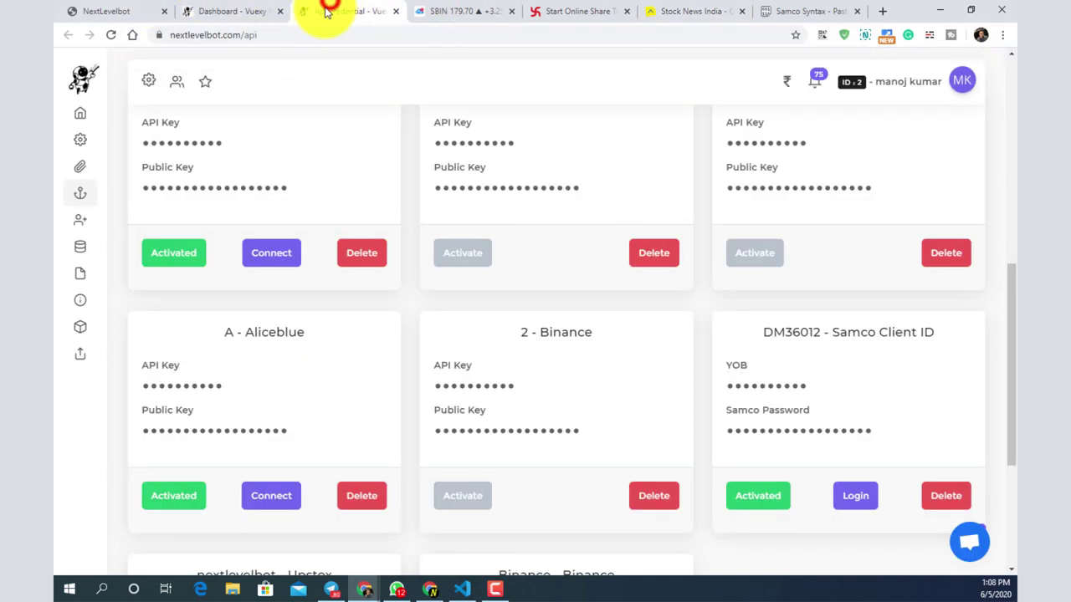
{"action": "left_click", "coordinate": [852, 499]}
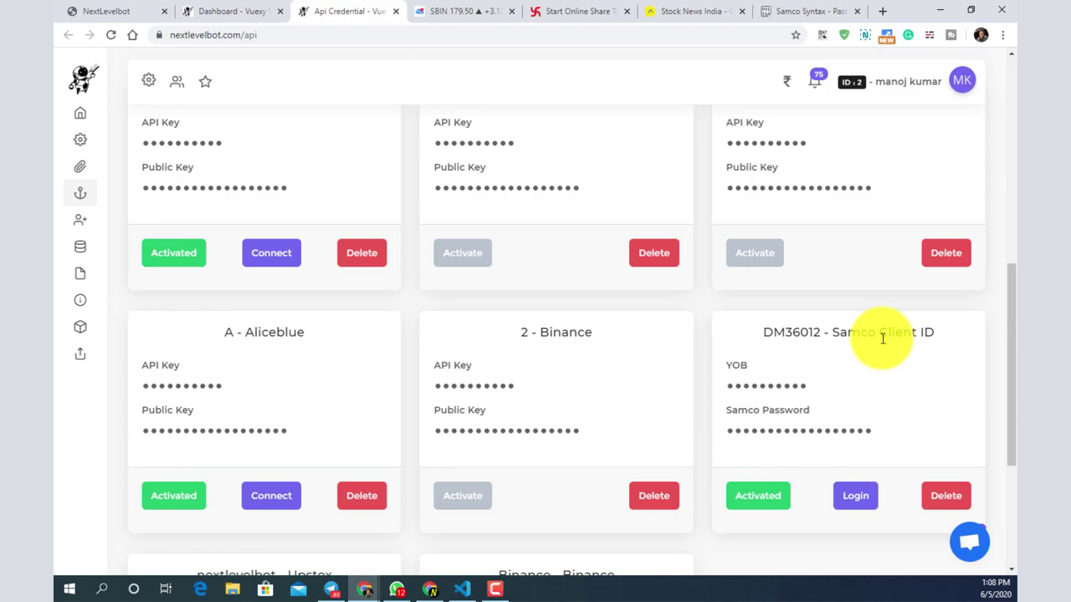
{"action": "left_click", "coordinate": [684, 11]}
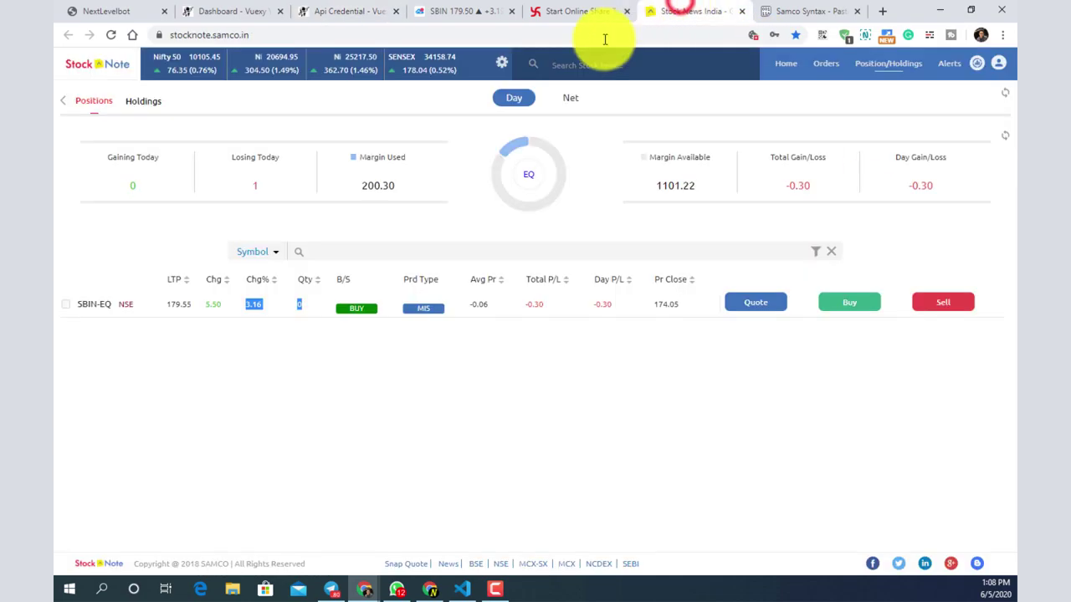
{"action": "left_click", "coordinate": [110, 34]}
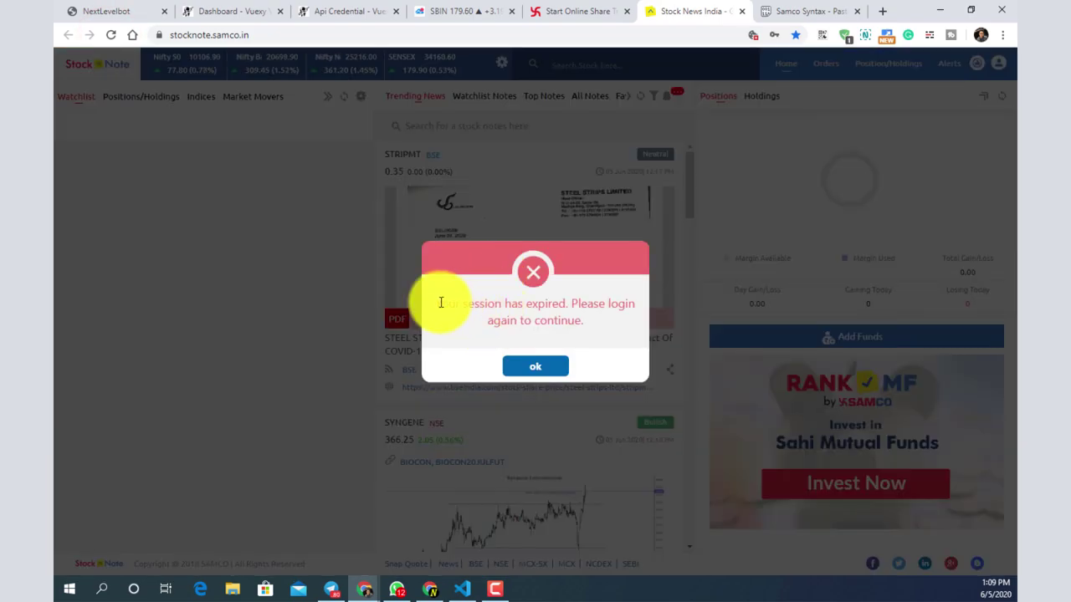
{"action": "left_click_drag", "start_coordinate": [442, 301], "coordinate": [578, 312]}
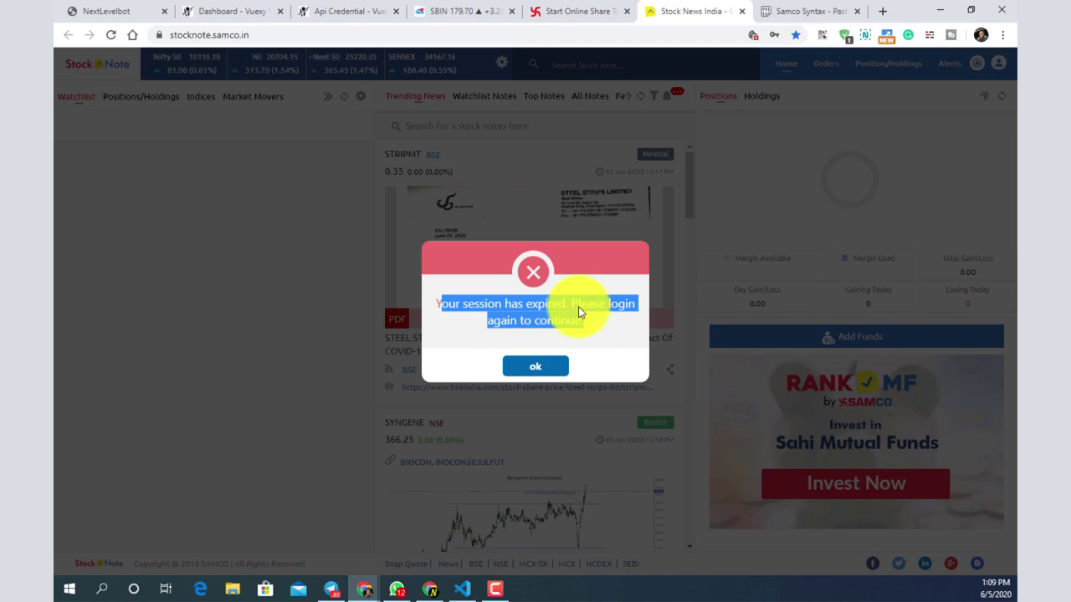
Open the Samco Logs page from the NextLevelBot dashboard in a new browser tab
{"action": "left_click", "coordinate": [98, 11]}
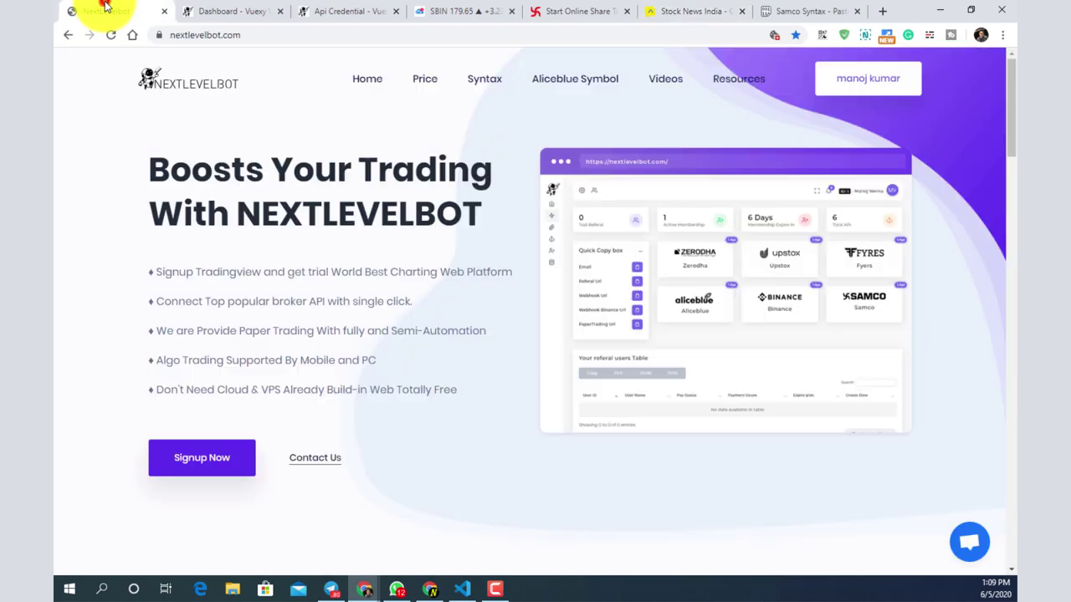
{"action": "left_click", "coordinate": [230, 9]}
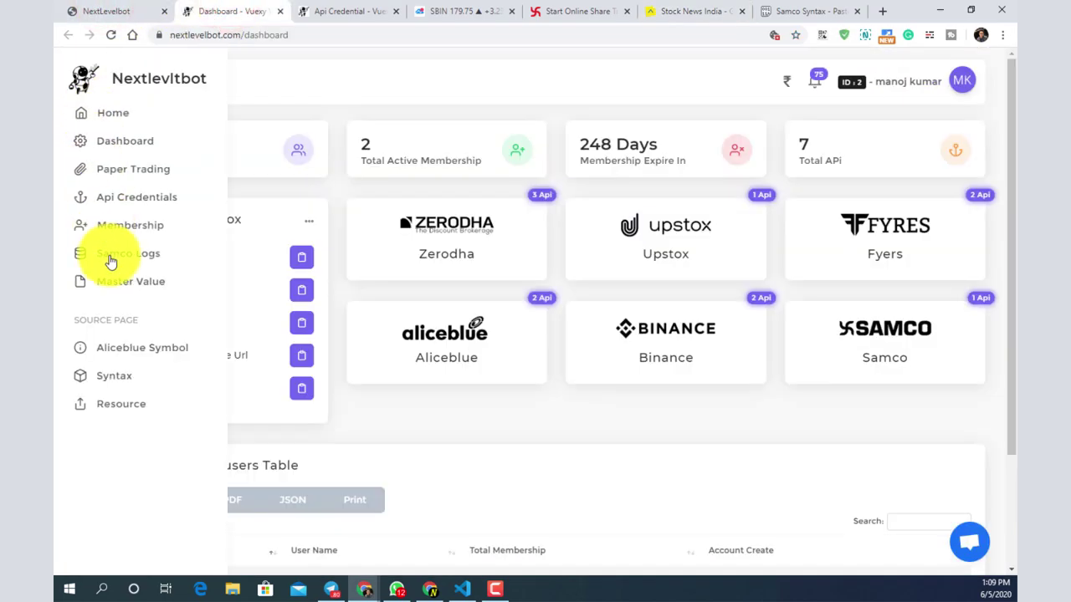
{"action": "right_click", "coordinate": [127, 259]}
{"action": "left_click", "coordinate": [153, 266]}
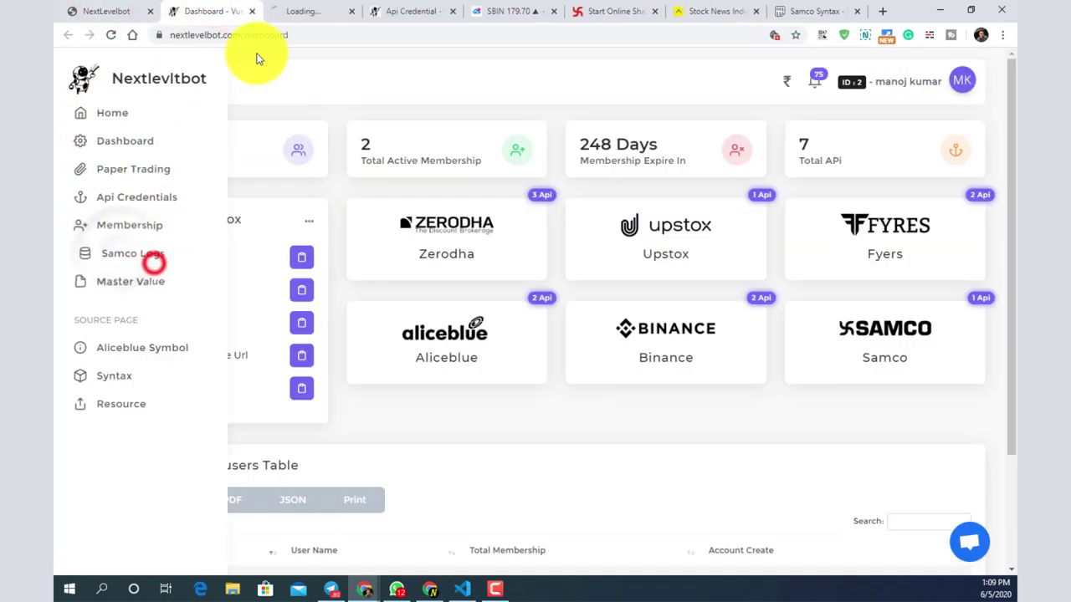
{"action": "left_click", "coordinate": [307, 11]}
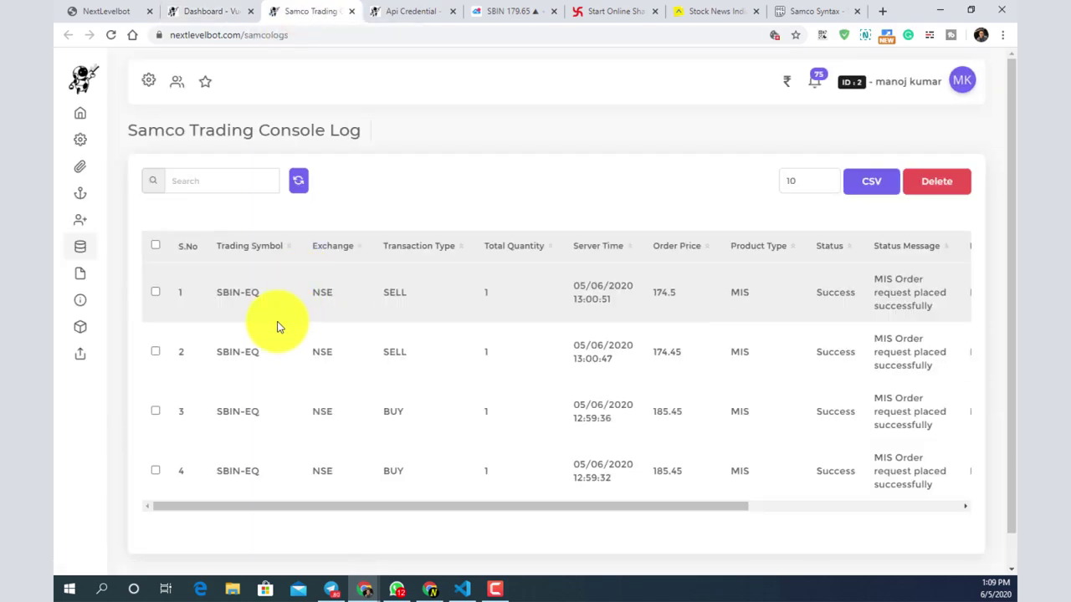
Select all entries in the Samco Trading Console Log and delete them, confirming the deletion
{"action": "scroll", "coordinate": [278, 327], "scroll_direction": "down", "scroll_amount": 1}
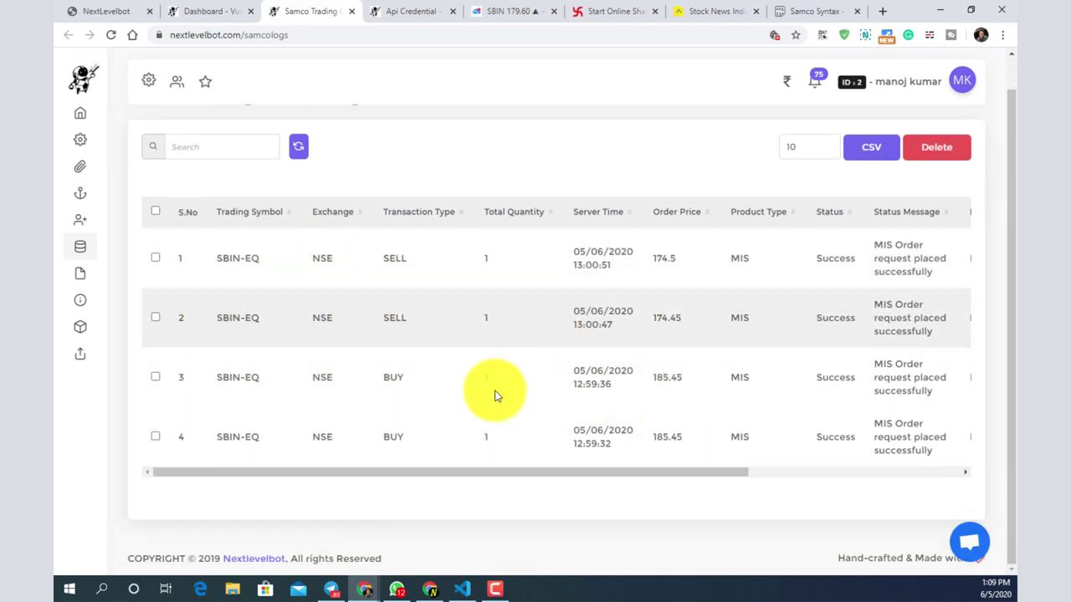
{"action": "left_click_drag", "start_coordinate": [470, 465], "coordinate": [368, 433]}
{"action": "left_click", "coordinate": [151, 209]}
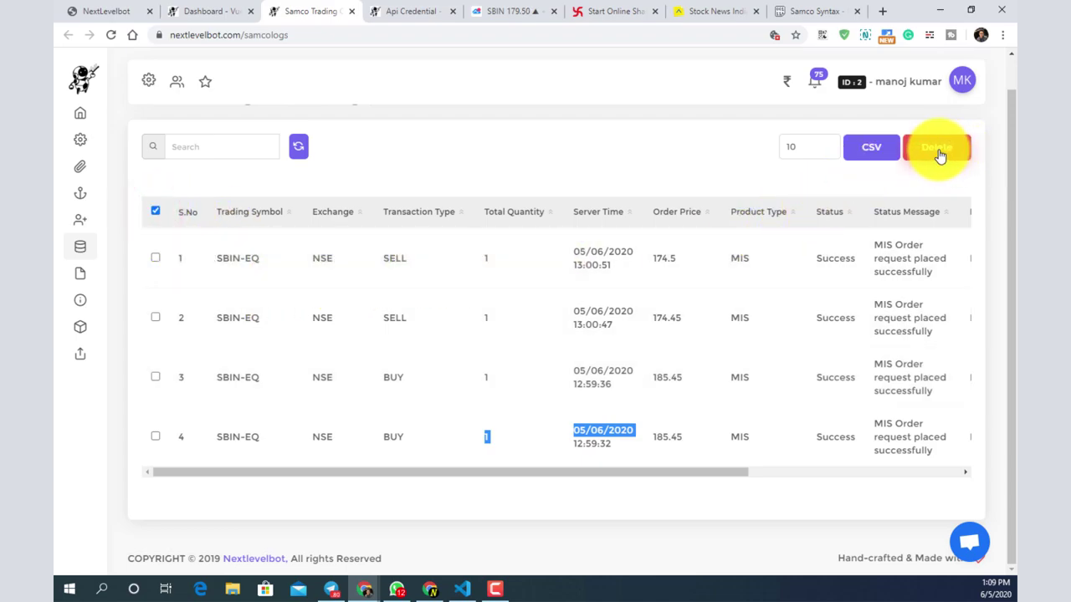
{"action": "left_click", "coordinate": [154, 376]}
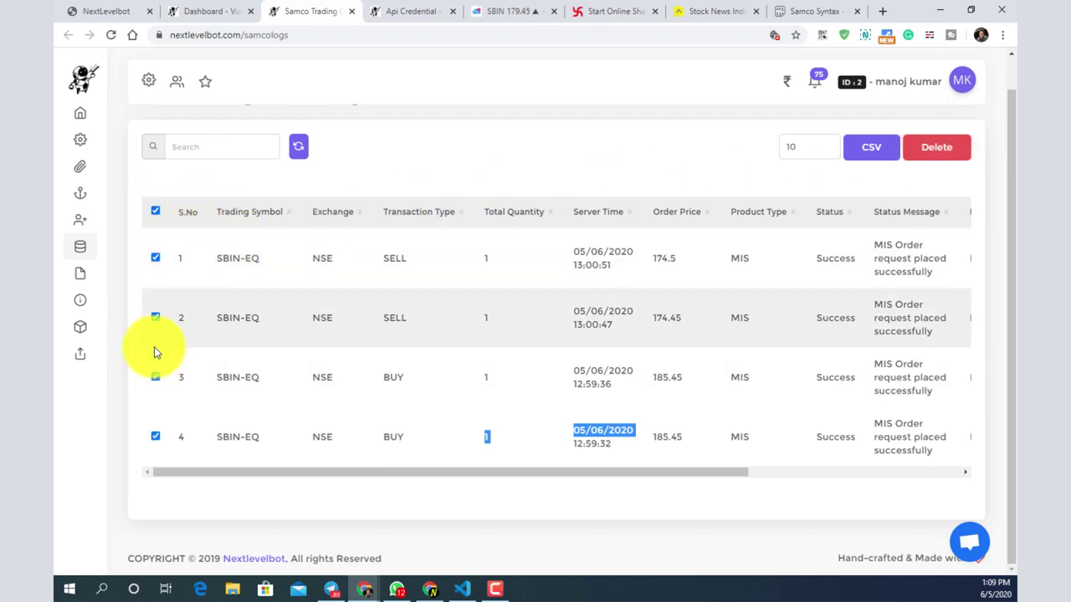
{"action": "left_click", "coordinate": [933, 149]}
{"action": "left_click", "coordinate": [592, 107]}
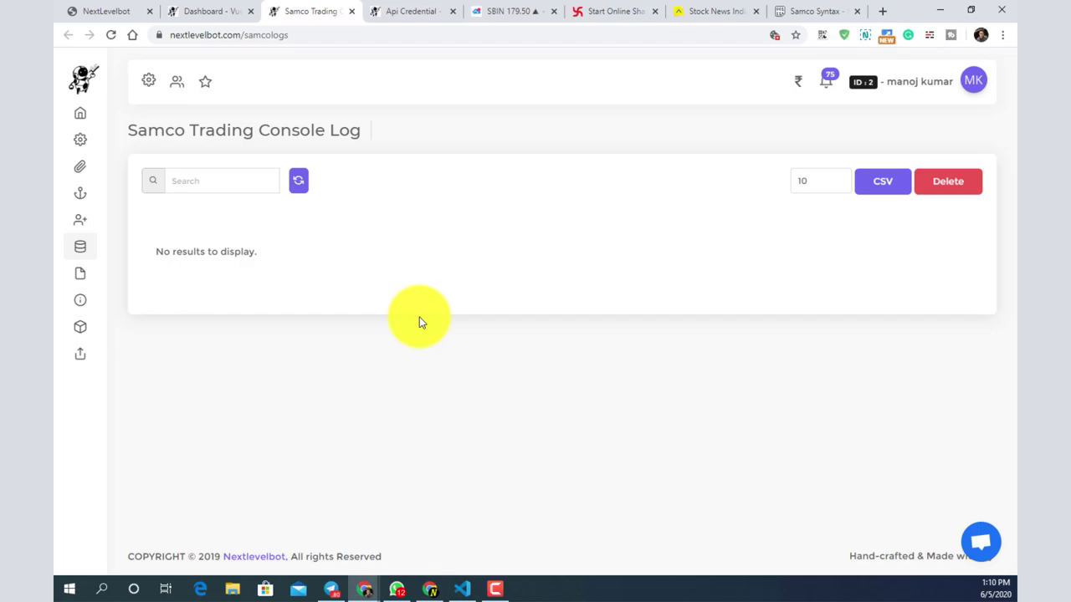
Switch to the TradingView SBIN chart and show the hidden Opne and Close Bar indicator, leaving the indicator list collapsed
{"action": "left_click", "coordinate": [497, 10]}
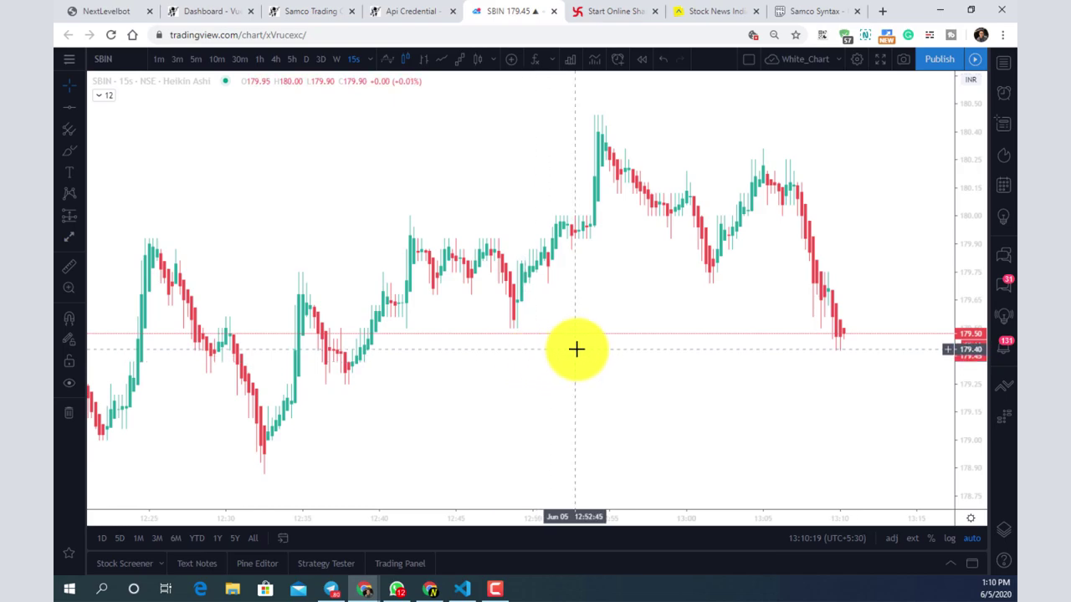
{"action": "left_click_drag", "start_coordinate": [575, 348], "coordinate": [406, 339]}
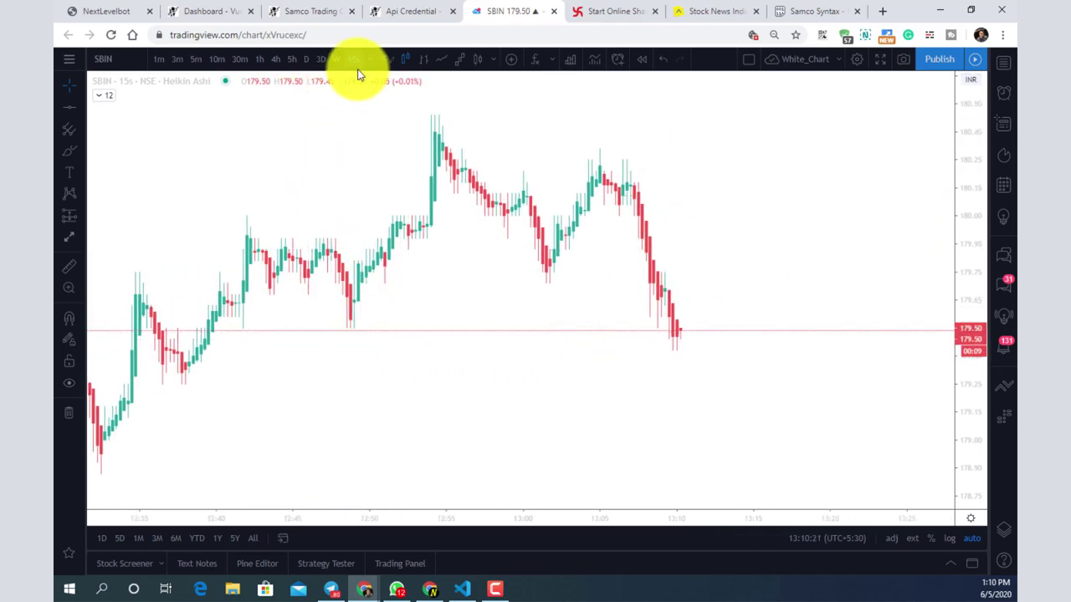
{"action": "left_click", "coordinate": [109, 94]}
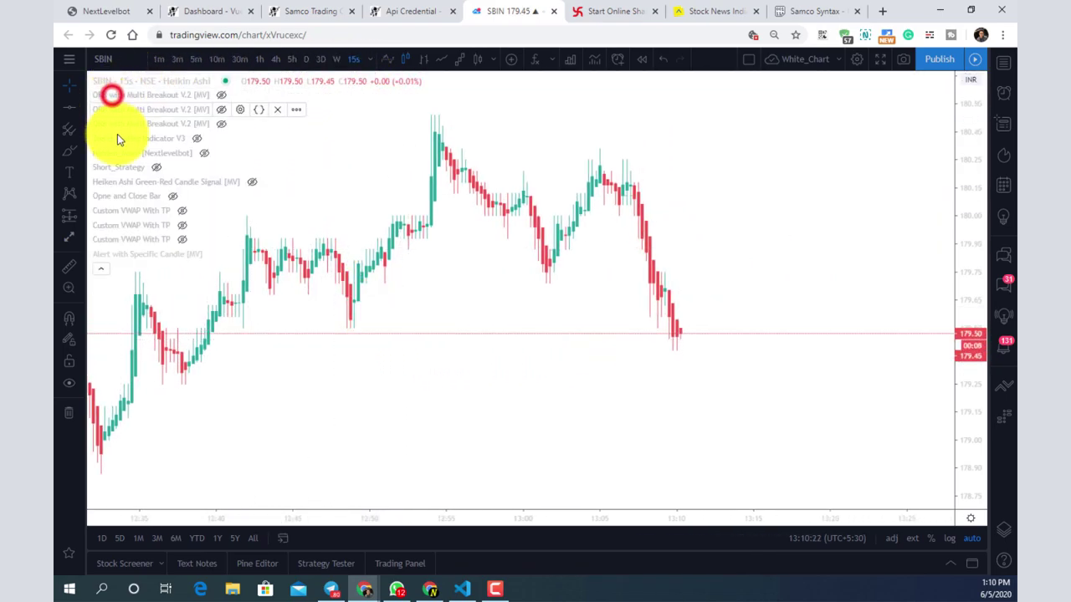
{"action": "left_click", "coordinate": [172, 195]}
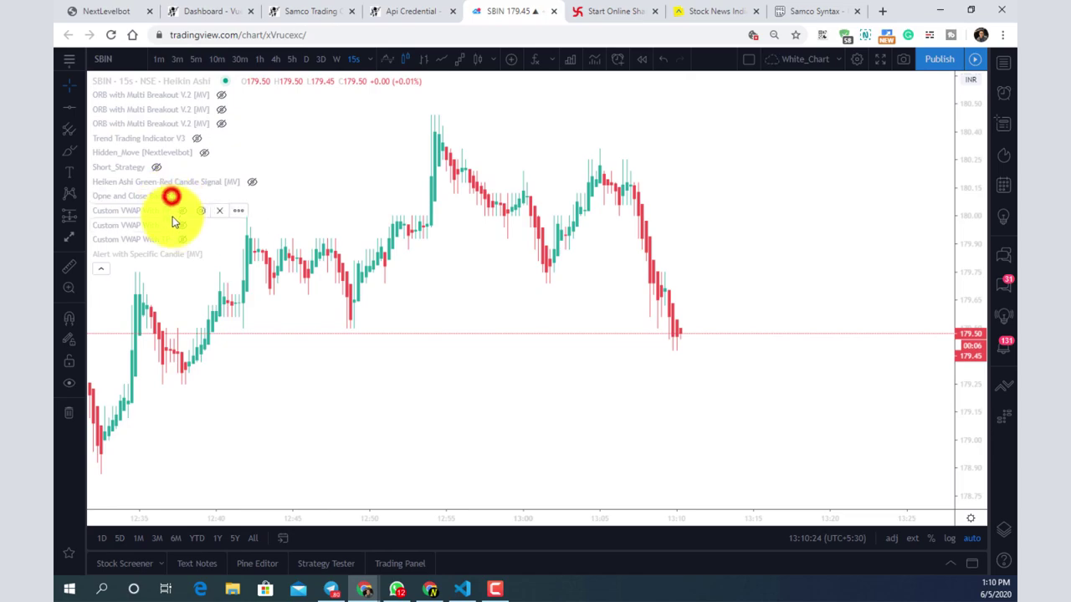
{"action": "left_click", "coordinate": [99, 266]}
{"action": "scroll", "coordinate": [334, 326], "scroll_direction": "up", "scroll_amount": 3}
{"action": "left_click_drag", "start_coordinate": [348, 349], "coordinate": [531, 298]}
{"action": "scroll", "coordinate": [531, 299], "scroll_direction": "up", "scroll_amount": 3}
{"action": "left_click_drag", "start_coordinate": [432, 363], "coordinate": [658, 268]}
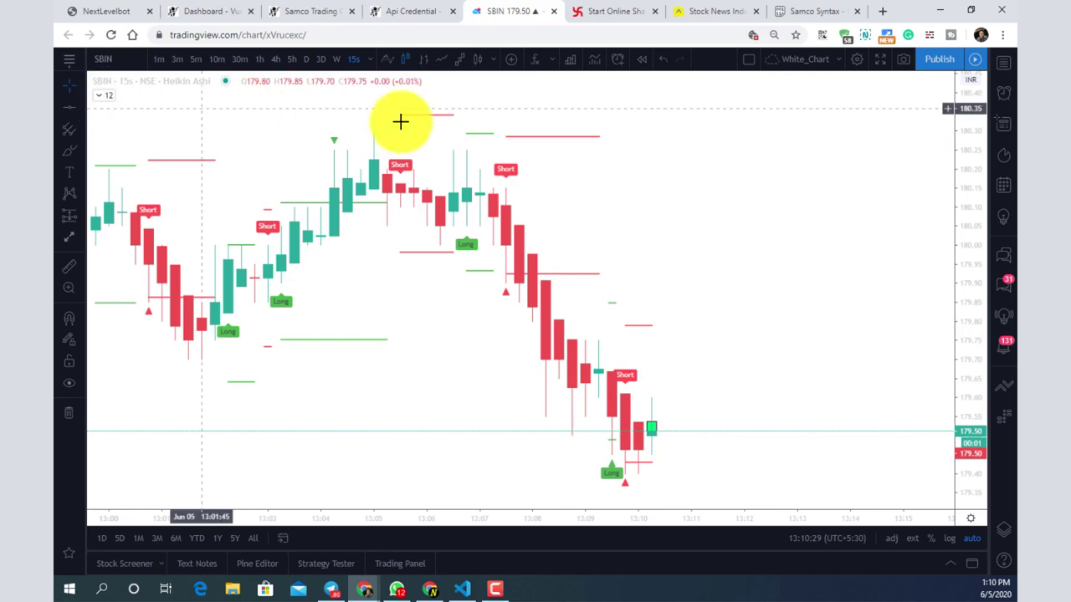
Turn off the Both_Side_TP_Or_SL option in the inputs of the Opne and Close Bar indicator and apply it
{"action": "double_click", "coordinate": [521, 135]}
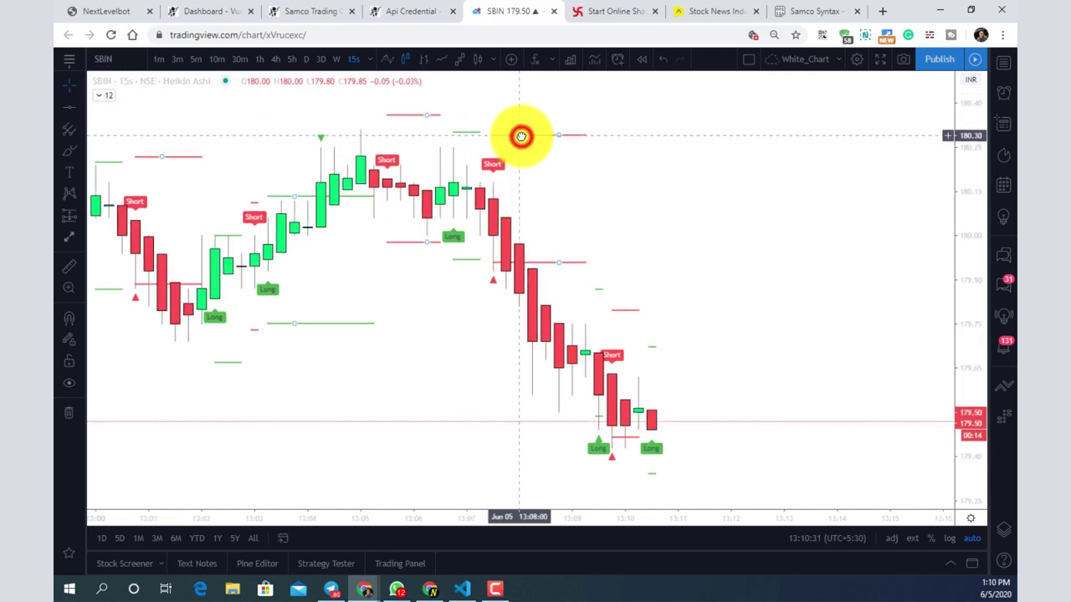
{"action": "left_click", "coordinate": [442, 214]}
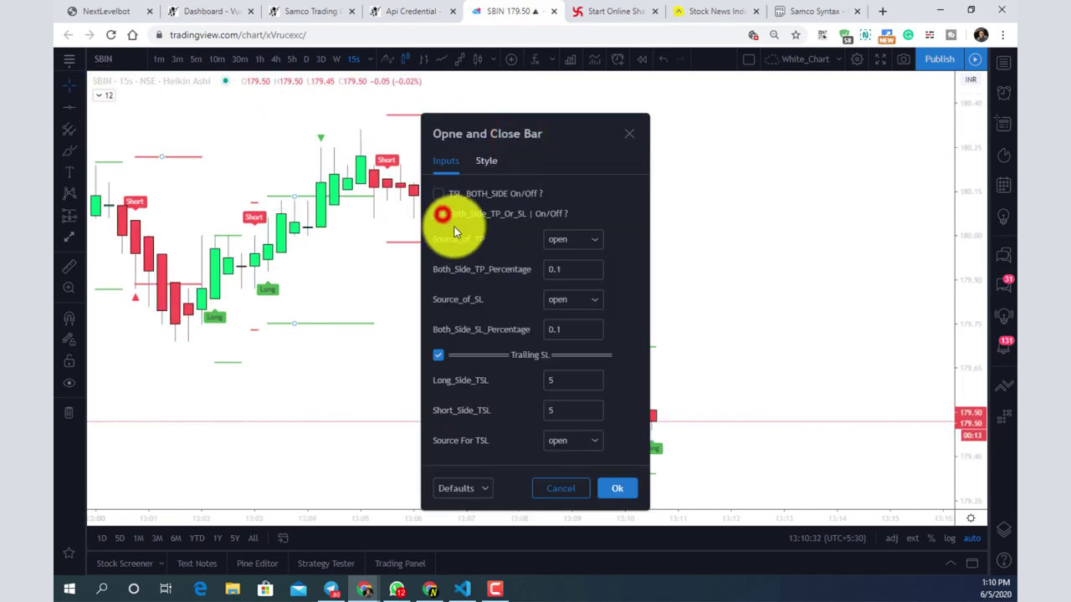
{"action": "left_click", "coordinate": [617, 488]}
{"action": "left_click_drag", "start_coordinate": [968, 152], "coordinate": [664, 291]}
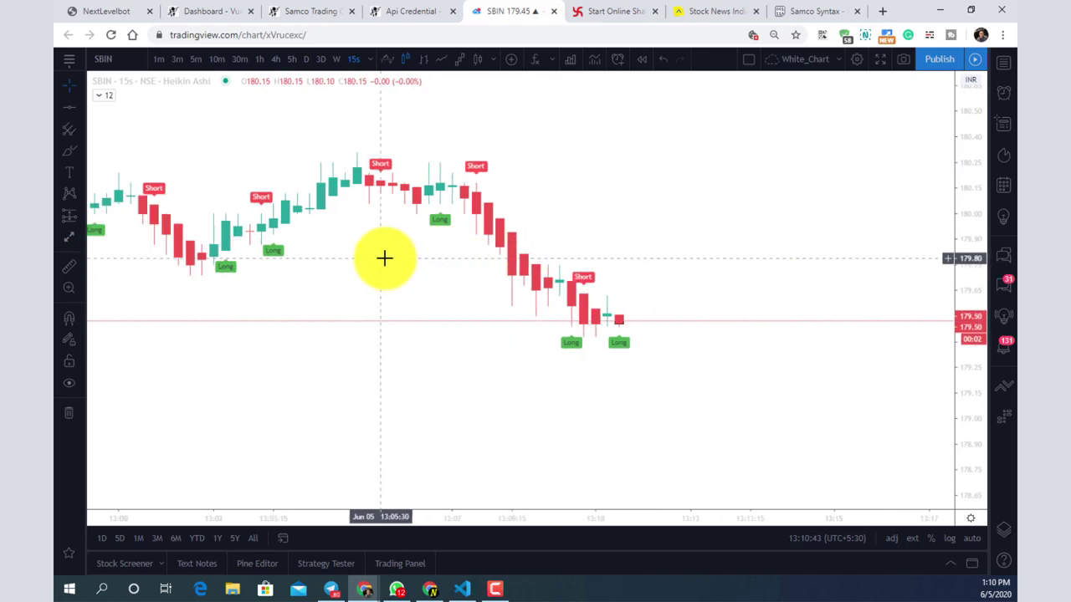
{"action": "scroll", "coordinate": [466, 318], "scroll_direction": "up", "scroll_amount": 1}
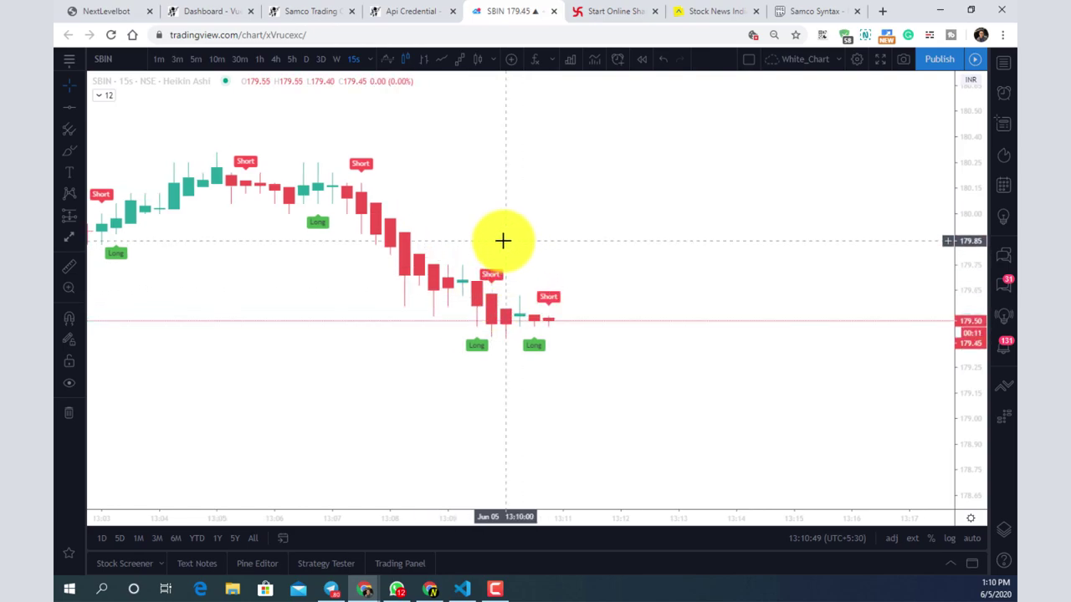
Switch to the Samco Syntax page on Pastebin and review the MIS, Cover, Bracket and CNC order sections
{"action": "left_click", "coordinate": [797, 12]}
{"action": "left_click", "coordinate": [436, 275]}
{"action": "scroll", "coordinate": [430, 291], "scroll_direction": "up", "scroll_amount": 10}
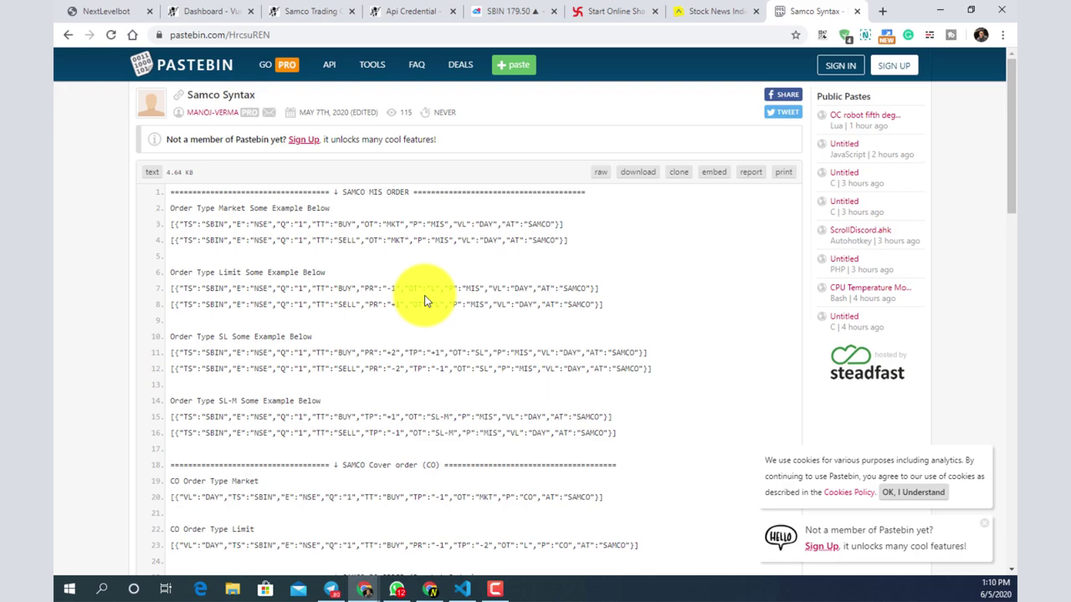
{"action": "left_click_drag", "start_coordinate": [343, 192], "coordinate": [422, 192]}
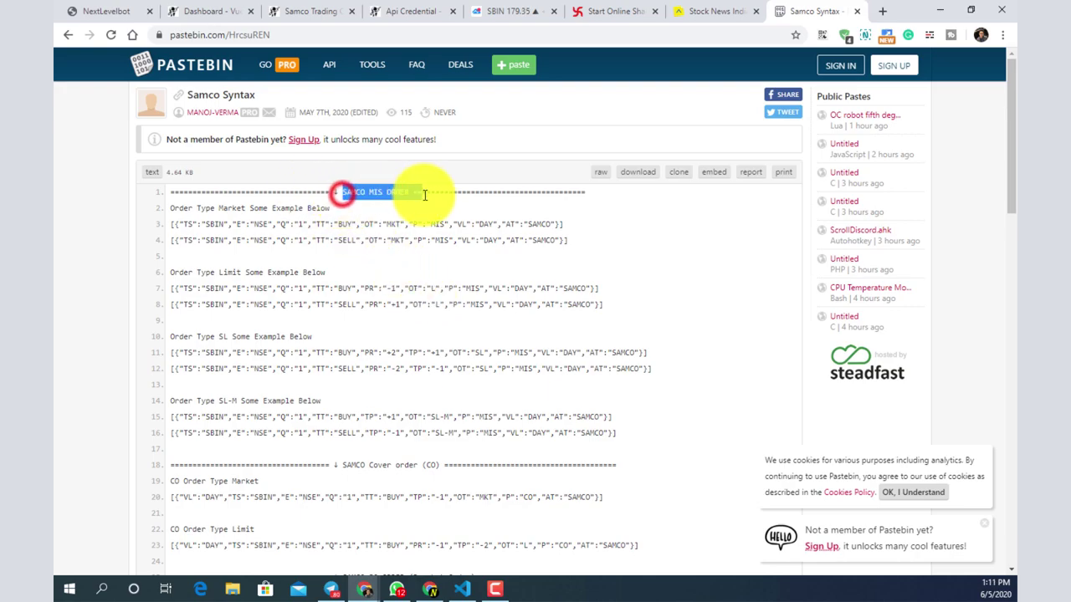
{"action": "scroll", "coordinate": [410, 327], "scroll_direction": "down", "scroll_amount": 1}
{"action": "scroll", "coordinate": [410, 326], "scroll_direction": "down", "scroll_amount": 2}
{"action": "left_click_drag", "start_coordinate": [342, 265], "coordinate": [475, 265]}
{"action": "left_click_drag", "start_coordinate": [347, 376], "coordinate": [476, 375]}
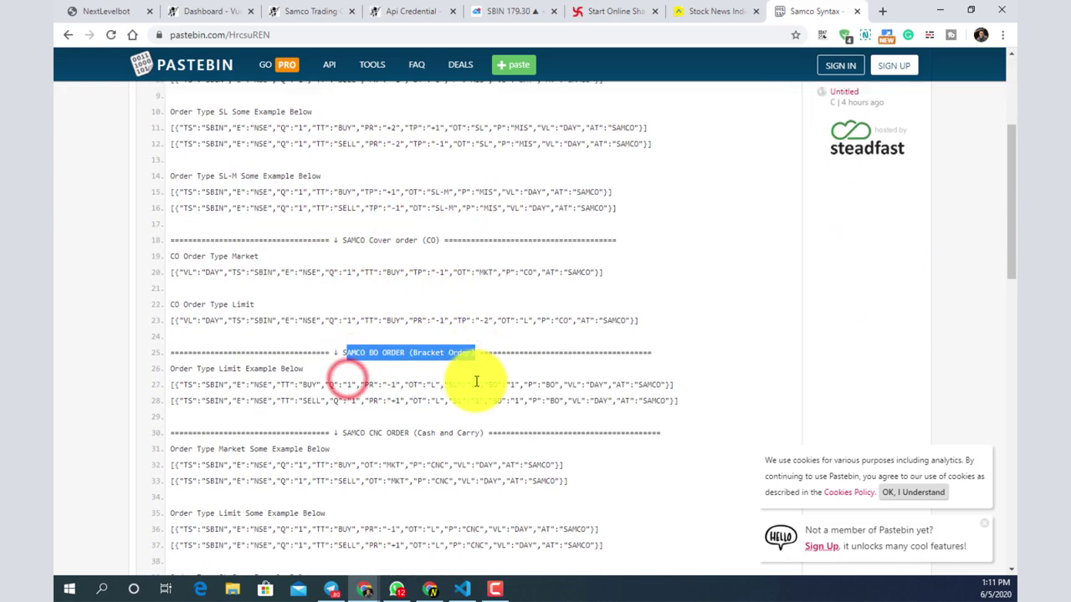
{"action": "scroll", "coordinate": [419, 356], "scroll_direction": "down", "scroll_amount": 3}
{"action": "left_click_drag", "start_coordinate": [360, 323], "coordinate": [448, 325]}
{"action": "scroll", "coordinate": [420, 368], "scroll_direction": "down", "scroll_amount": 5}
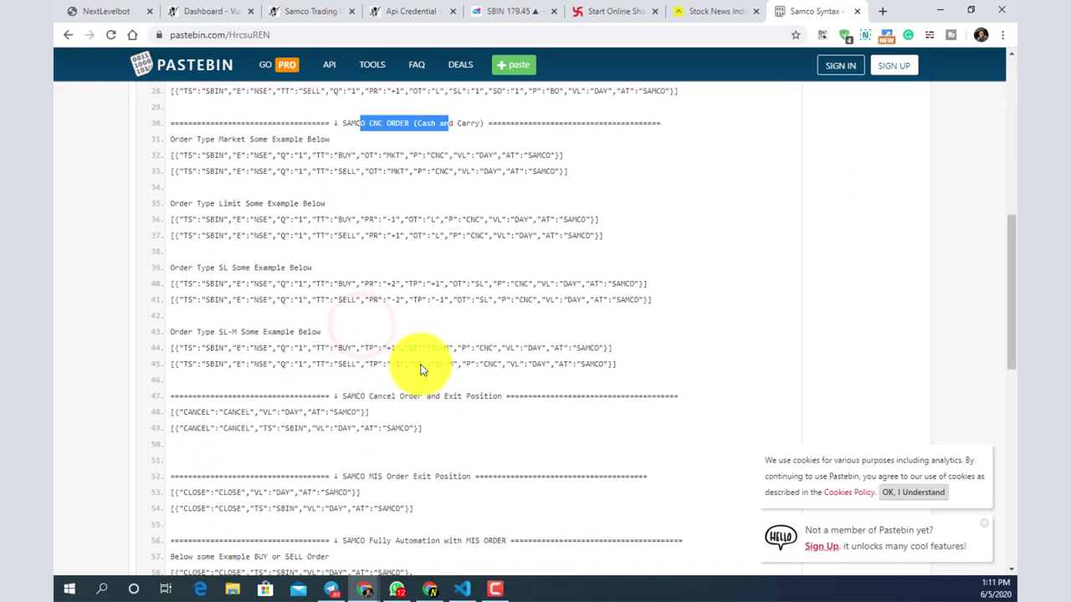
Review the syntax sections for cancelling orders, exiting positions, and full automation with MIS, CO and BO orders
{"action": "left_click_drag", "start_coordinate": [355, 331], "coordinate": [545, 338]}
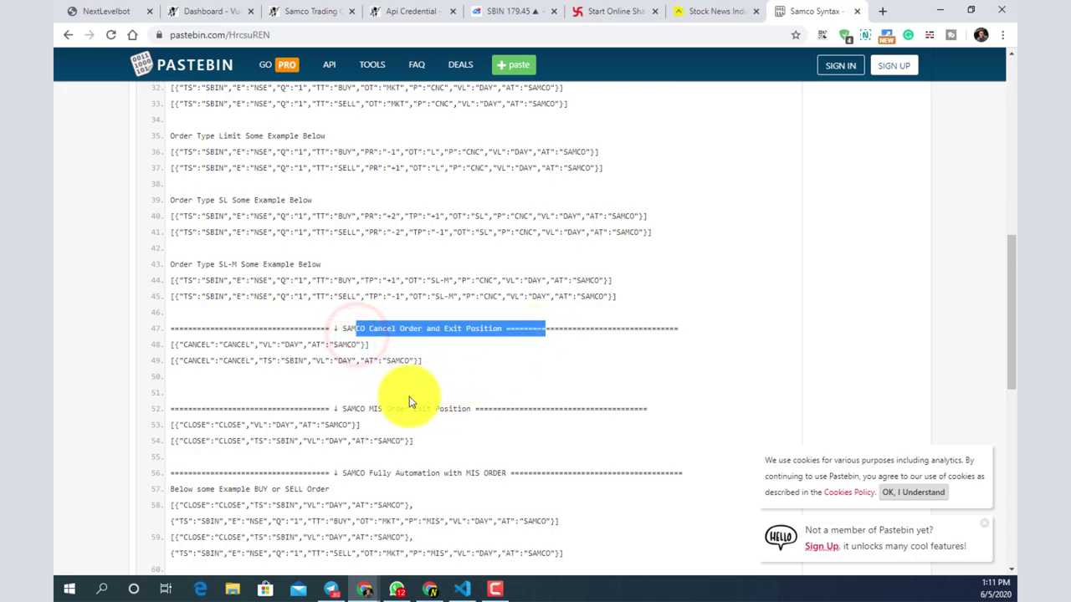
{"action": "left_click_drag", "start_coordinate": [375, 408], "coordinate": [472, 404]}
{"action": "scroll", "coordinate": [472, 402], "scroll_direction": "down", "scroll_amount": 2}
{"action": "scroll", "coordinate": [473, 399], "scroll_direction": "down", "scroll_amount": 1}
{"action": "left_click_drag", "start_coordinate": [371, 337], "coordinate": [544, 342]}
{"action": "left_click_drag", "start_coordinate": [377, 451], "coordinate": [548, 449]}
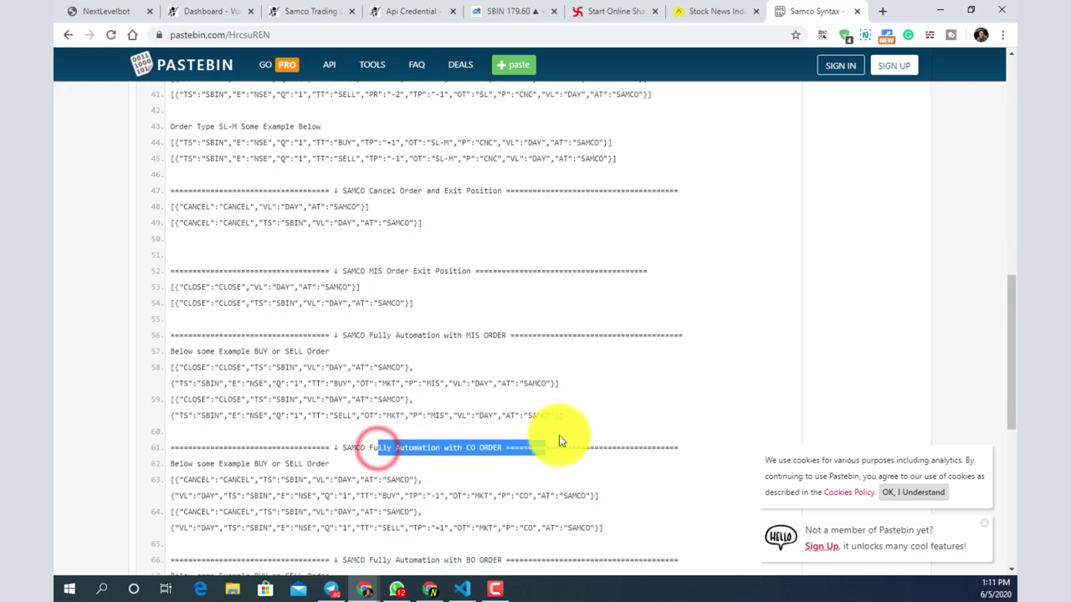
{"action": "scroll", "coordinate": [557, 437], "scroll_direction": "down", "scroll_amount": 5}
{"action": "left_click_drag", "start_coordinate": [379, 296], "coordinate": [493, 296]}
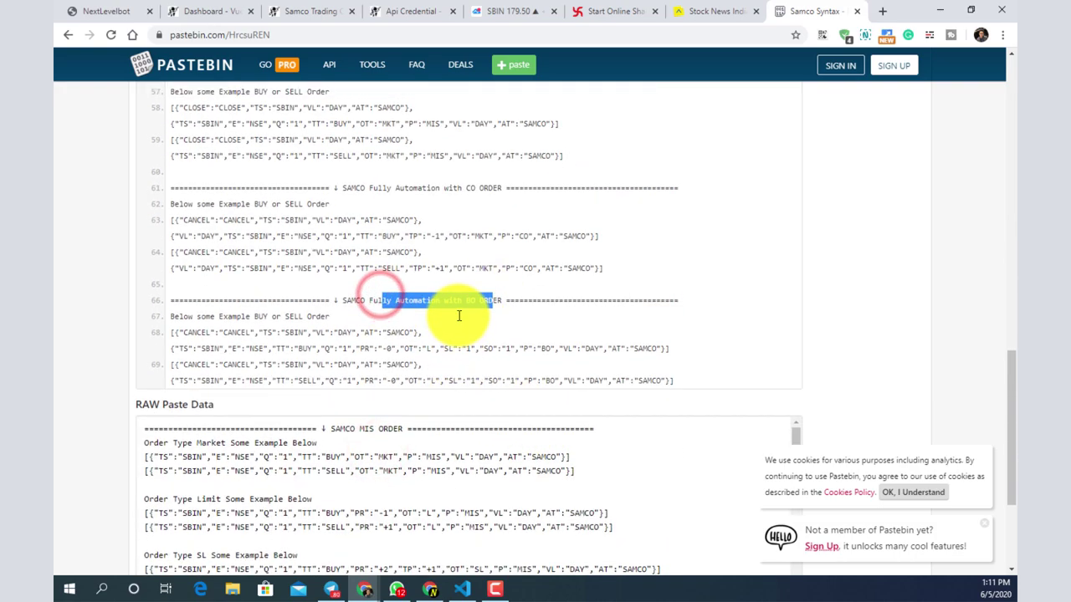
{"action": "scroll", "coordinate": [446, 312], "scroll_direction": "up", "scroll_amount": 15}
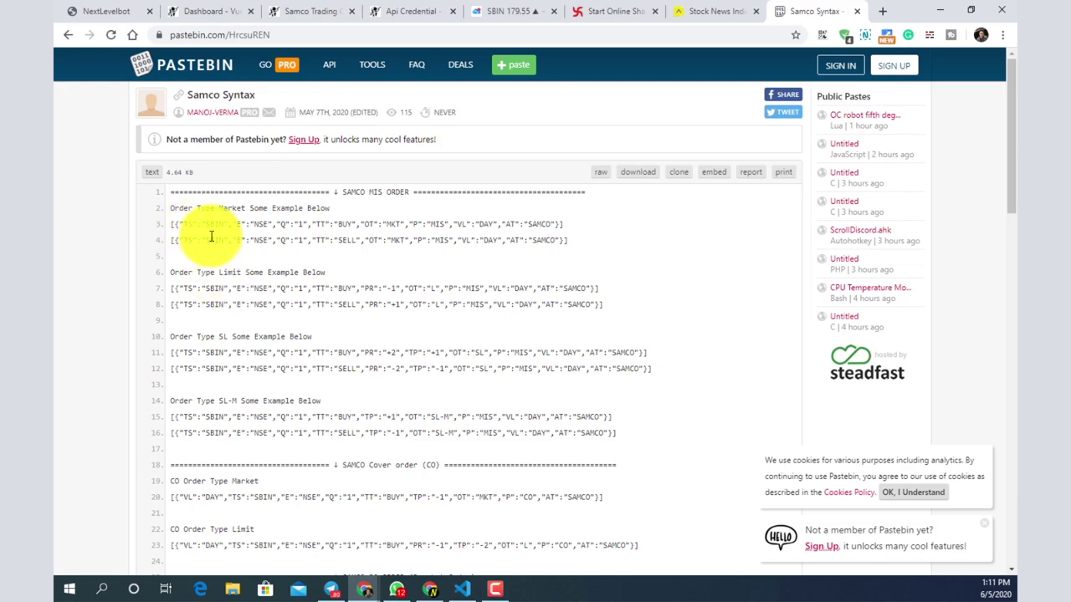
Examine the TS symbol, E exchange, Q quantity and TT transaction type fields in the MIS market order examples
{"action": "double_click", "coordinate": [213, 224]}
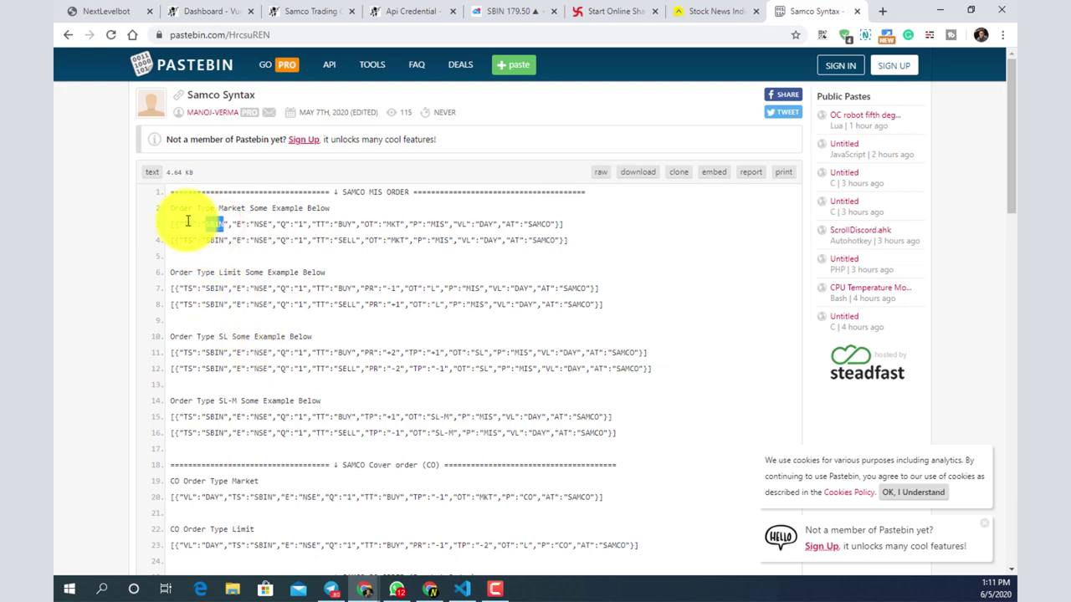
{"action": "double_click", "coordinate": [212, 223]}
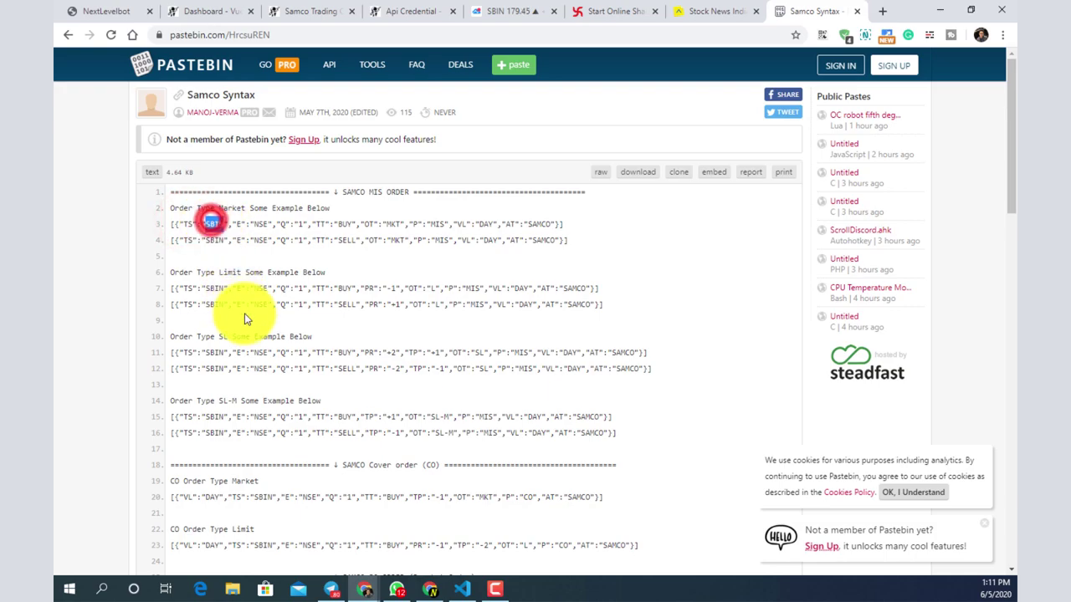
{"action": "left_click", "coordinate": [238, 224]}
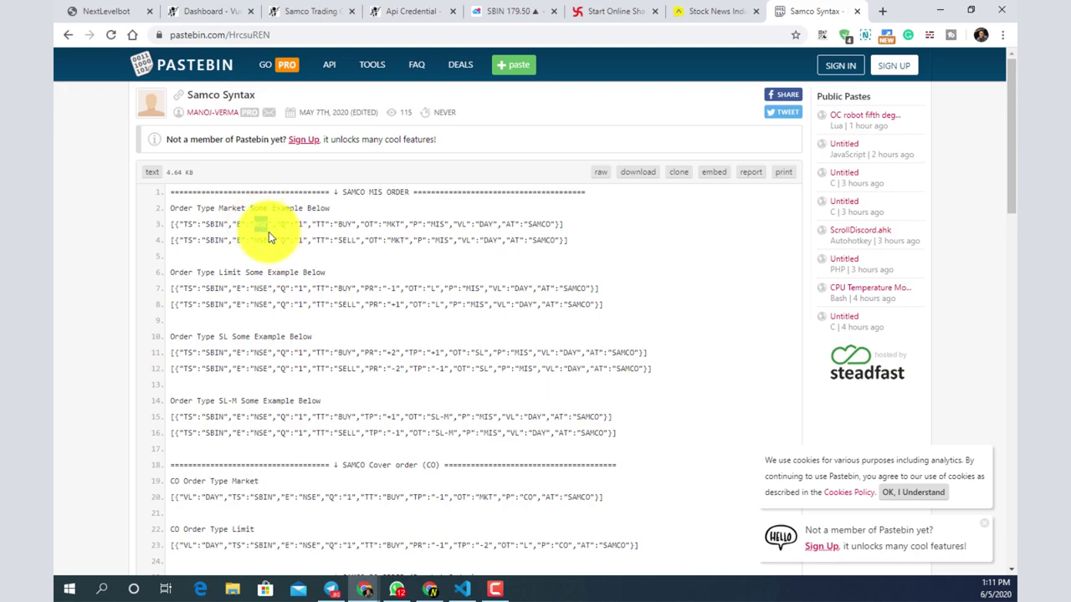
{"action": "left_click", "coordinate": [261, 232]}
{"action": "double_click", "coordinate": [259, 223]}
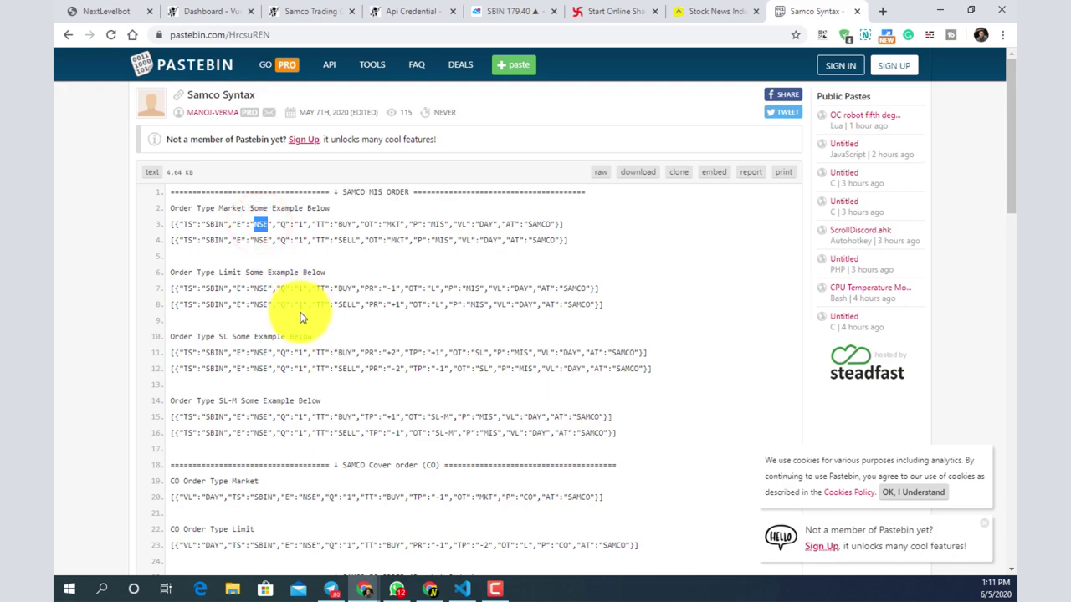
{"action": "left_click", "coordinate": [281, 224]}
{"action": "left_click", "coordinate": [299, 224]}
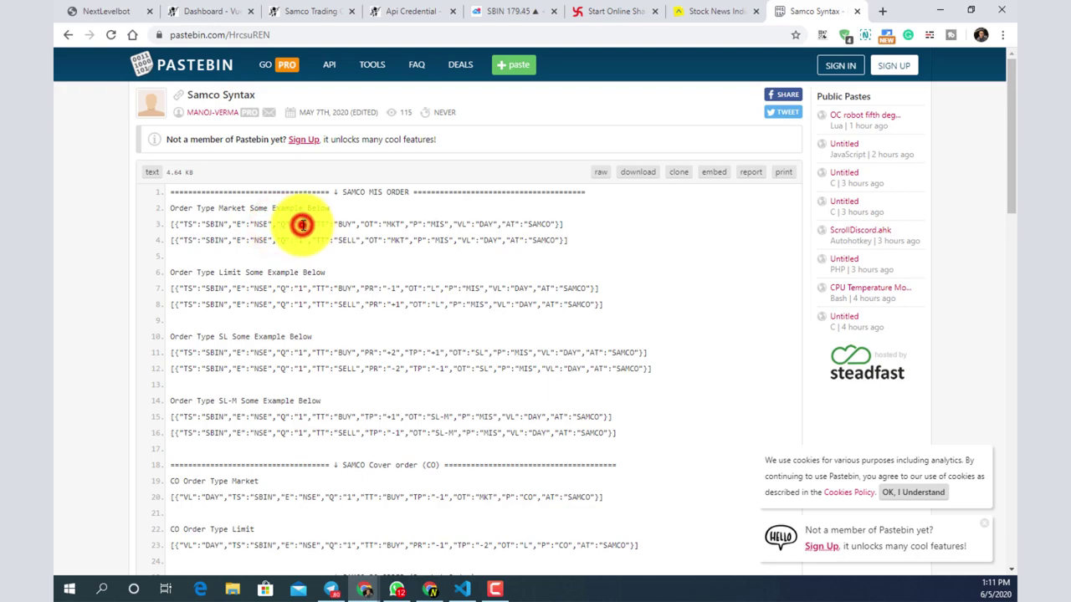
{"action": "left_click", "coordinate": [321, 223]}
{"action": "double_click", "coordinate": [321, 224]}
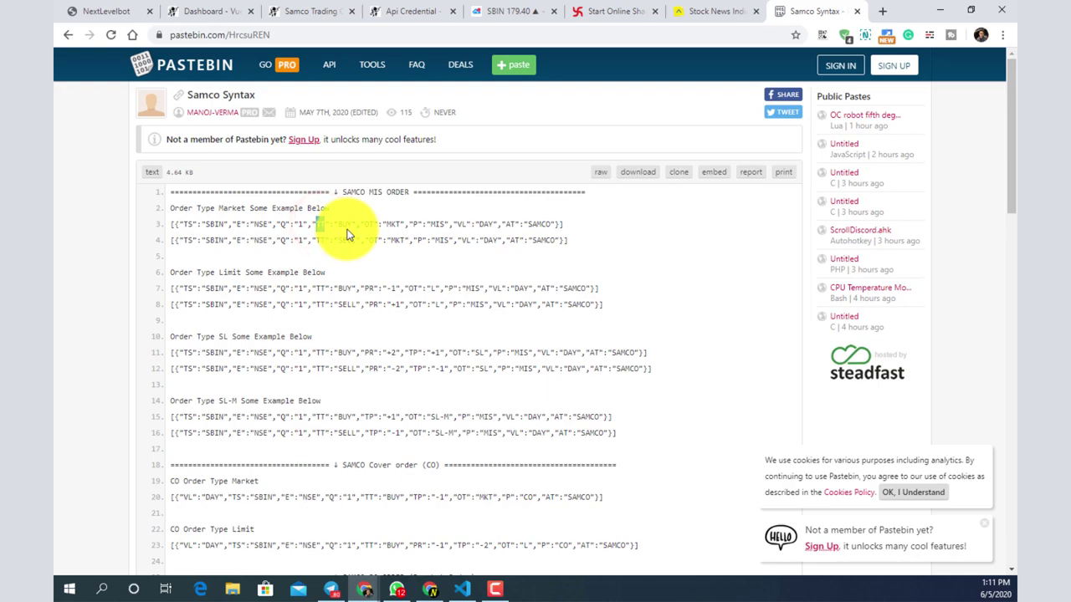
{"action": "double_click", "coordinate": [347, 240]}
{"action": "left_click_drag", "start_coordinate": [257, 223], "coordinate": [445, 240]}
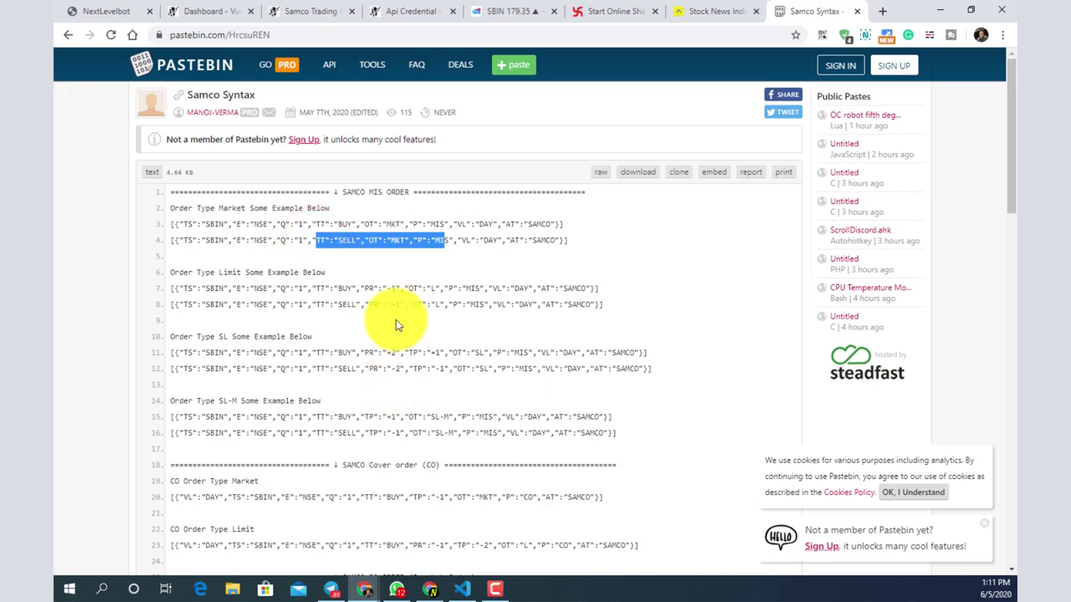
Examine the OT, P, VL and AT fields of the MIS market BUY example, and recheck its symbol, exchange and quantity
{"action": "left_click", "coordinate": [396, 269]}
{"action": "double_click", "coordinate": [370, 222]}
{"action": "left_click_drag", "start_coordinate": [367, 222], "coordinate": [520, 229]}
{"action": "left_click", "coordinate": [389, 226]}
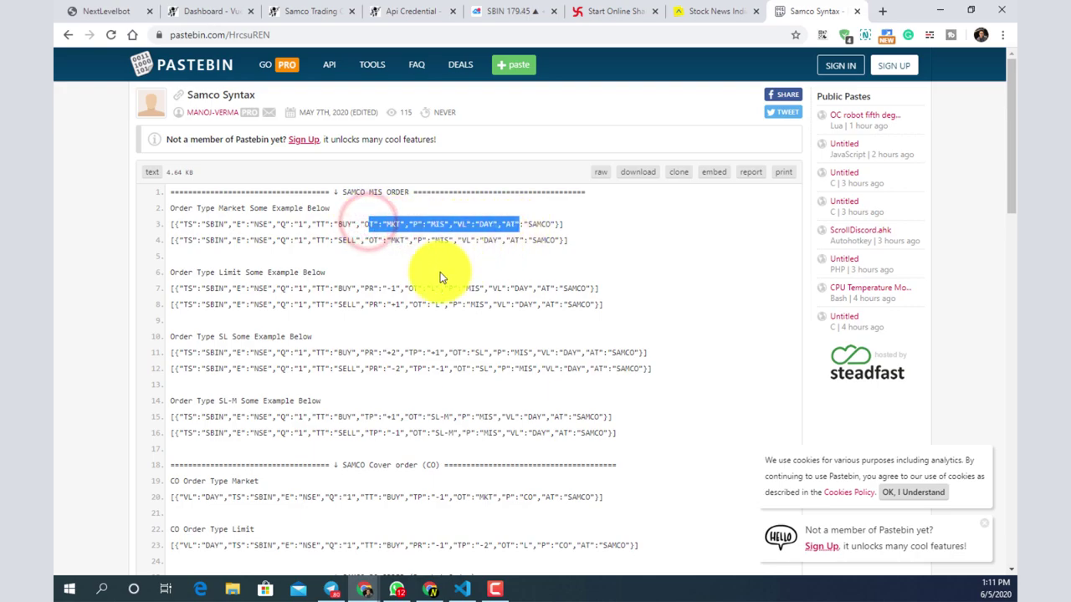
{"action": "left_click", "coordinate": [211, 224]}
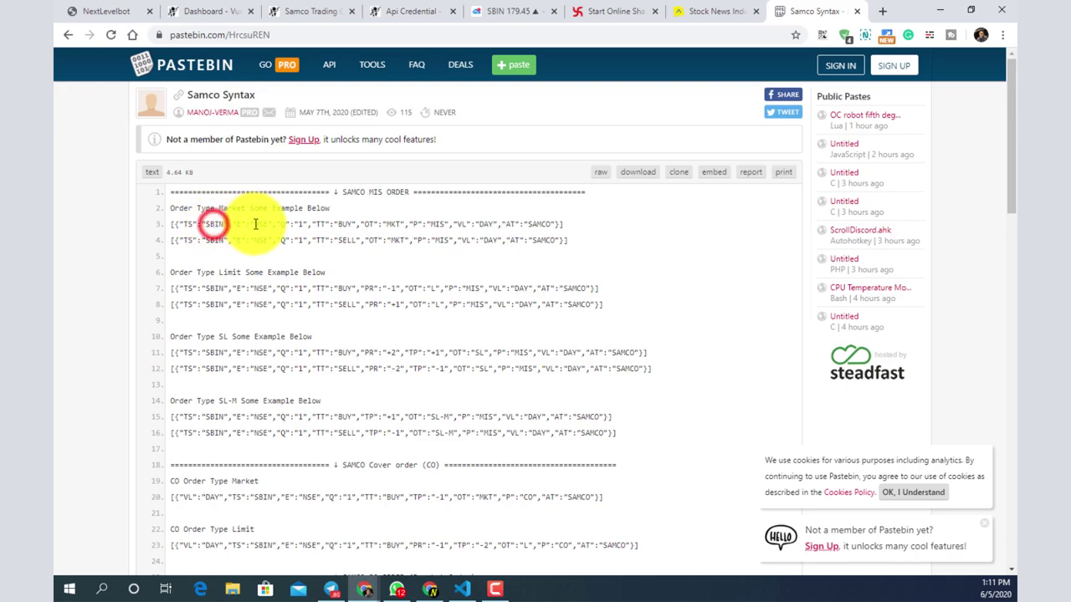
{"action": "double_click", "coordinate": [259, 224]}
{"action": "double_click", "coordinate": [300, 224]}
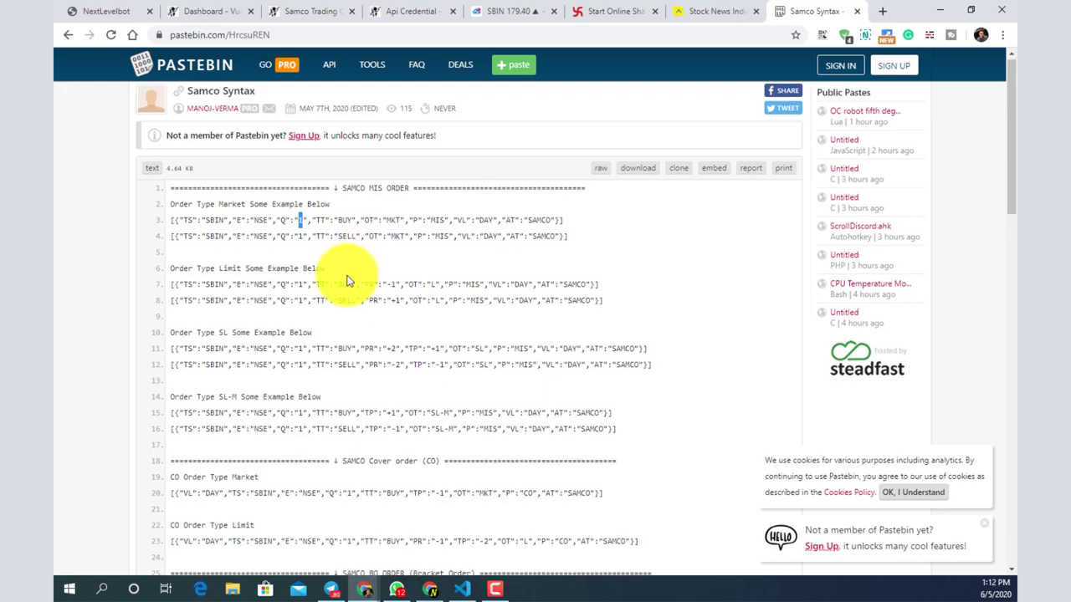
Copy the two-line BUY example with the CLOSE command from the SAMCO Fully Automation with MIS ORDER section
{"action": "scroll", "coordinate": [343, 314], "scroll_direction": "down", "scroll_amount": 5}
{"action": "scroll", "coordinate": [347, 276], "scroll_direction": "down", "scroll_amount": 4}
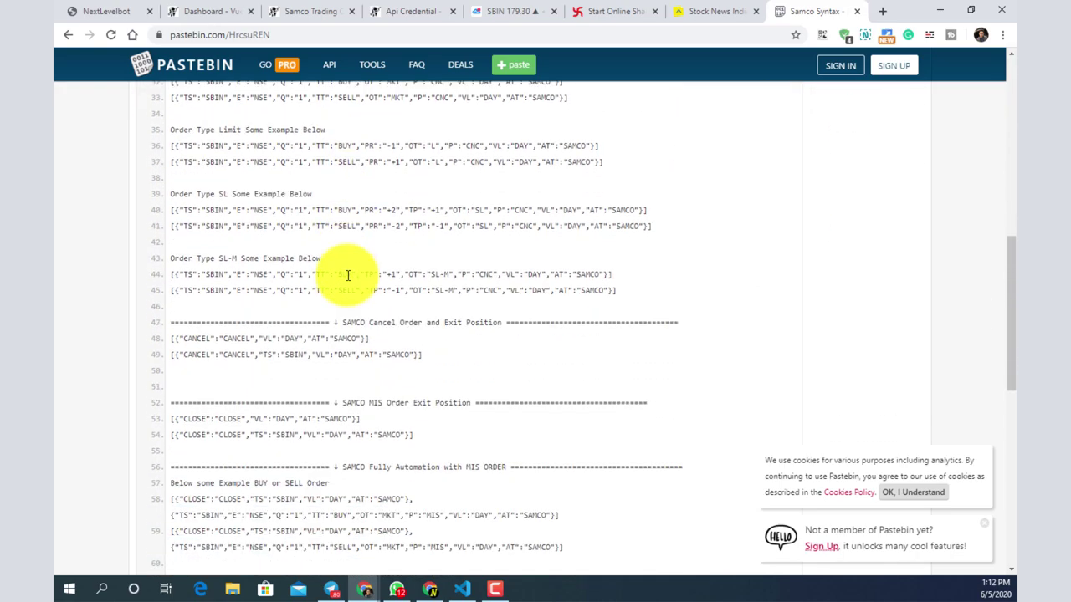
{"action": "scroll", "coordinate": [382, 263], "scroll_direction": "down", "scroll_amount": 1}
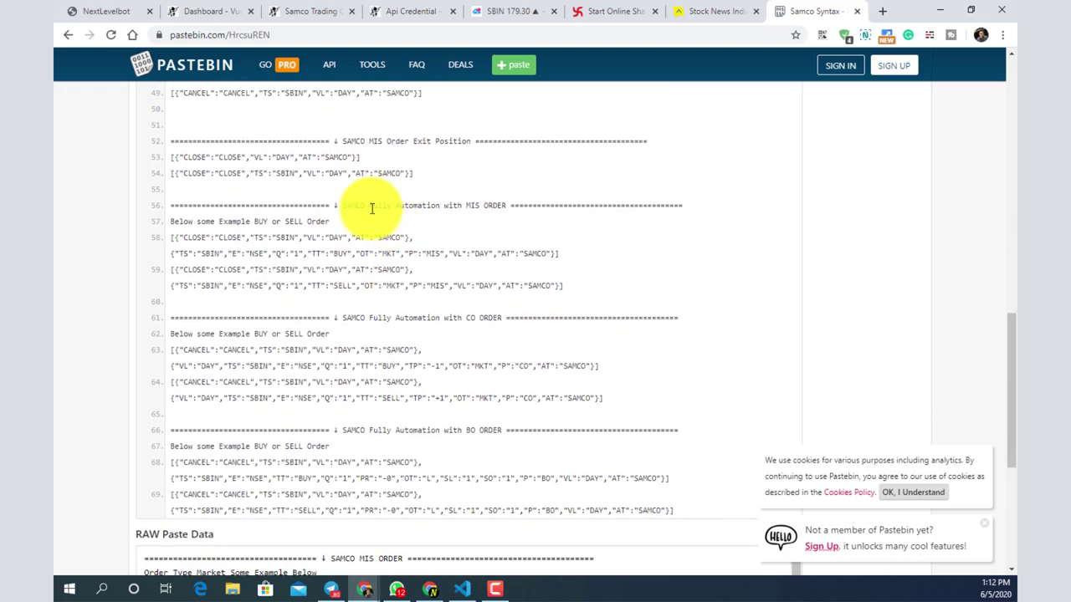
{"action": "left_click_drag", "start_coordinate": [351, 205], "coordinate": [526, 212]}
{"action": "left_click_drag", "start_coordinate": [413, 318], "coordinate": [665, 322]}
{"action": "left_click_drag", "start_coordinate": [431, 430], "coordinate": [561, 423]}
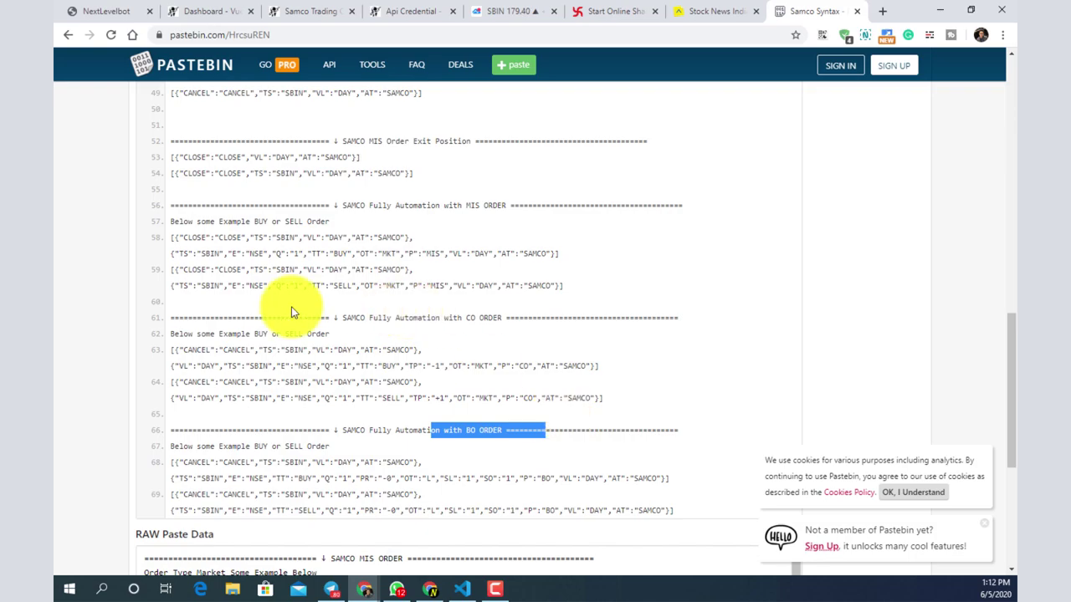
{"action": "left_click_drag", "start_coordinate": [172, 239], "coordinate": [569, 256]}
{"action": "right_click", "coordinate": [395, 250]}
{"action": "left_click", "coordinate": [447, 256]}
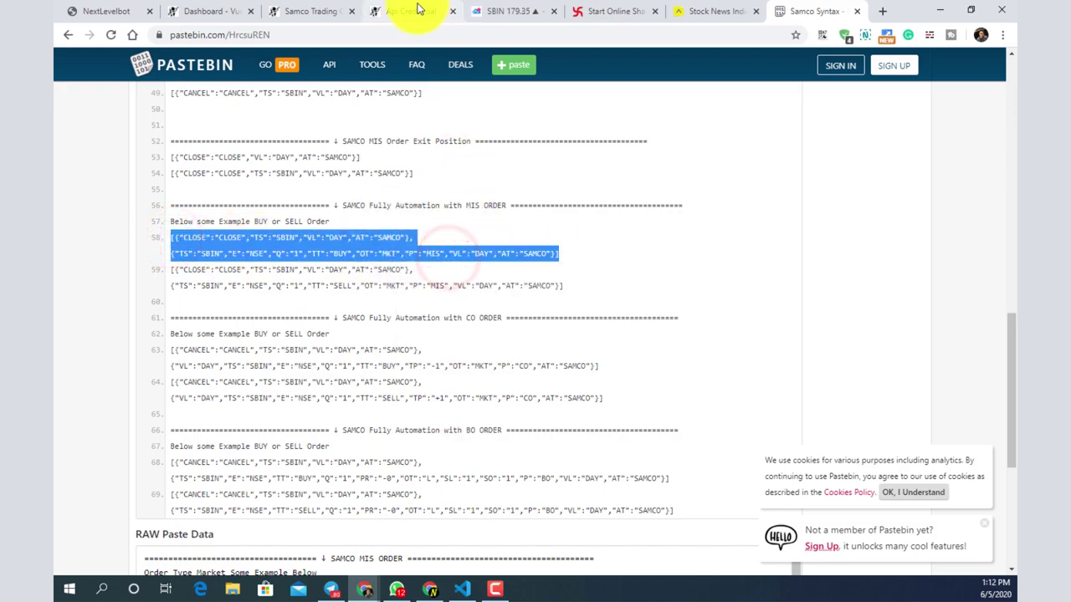
On the TradingView SBIN chart, start a new alert with the "Opne and Close" condition, 1: Long, firing Once Per Bar
{"action": "left_click", "coordinate": [512, 11]}
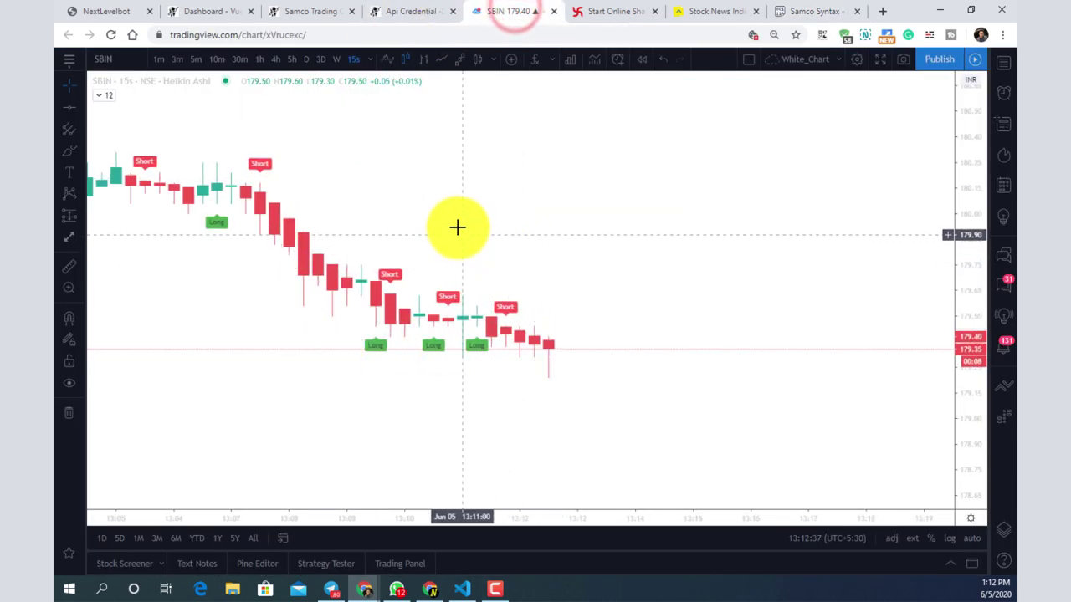
{"action": "scroll", "coordinate": [456, 227], "scroll_direction": "down", "scroll_amount": 3}
{"action": "left_click_drag", "start_coordinate": [647, 248], "coordinate": [530, 212]}
{"action": "scroll", "coordinate": [530, 213], "scroll_direction": "up", "scroll_amount": 2}
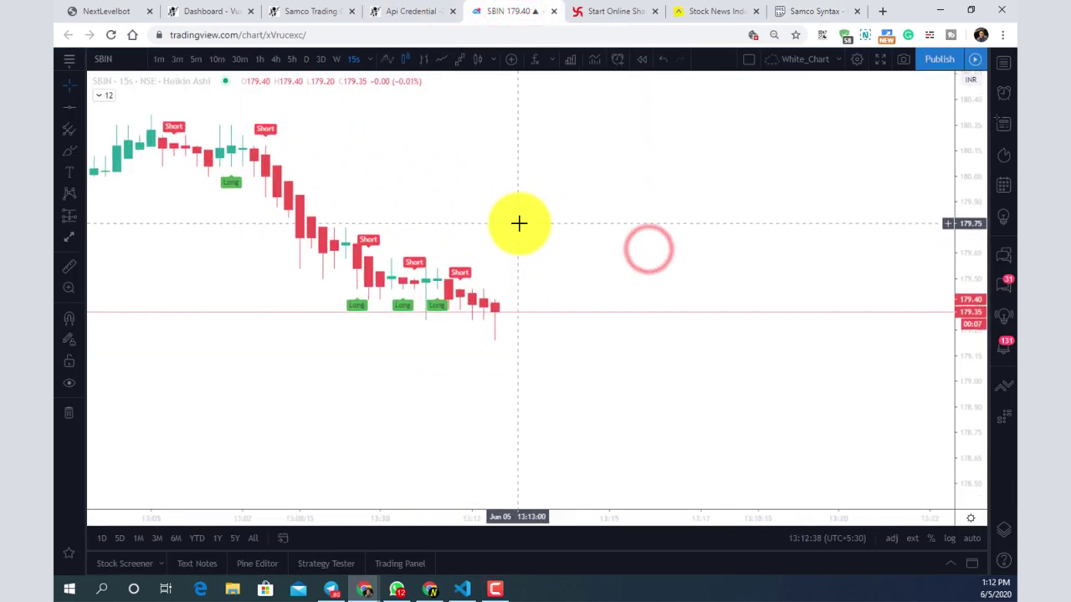
{"action": "left_click", "coordinate": [619, 61]}
{"action": "left_click", "coordinate": [532, 130]}
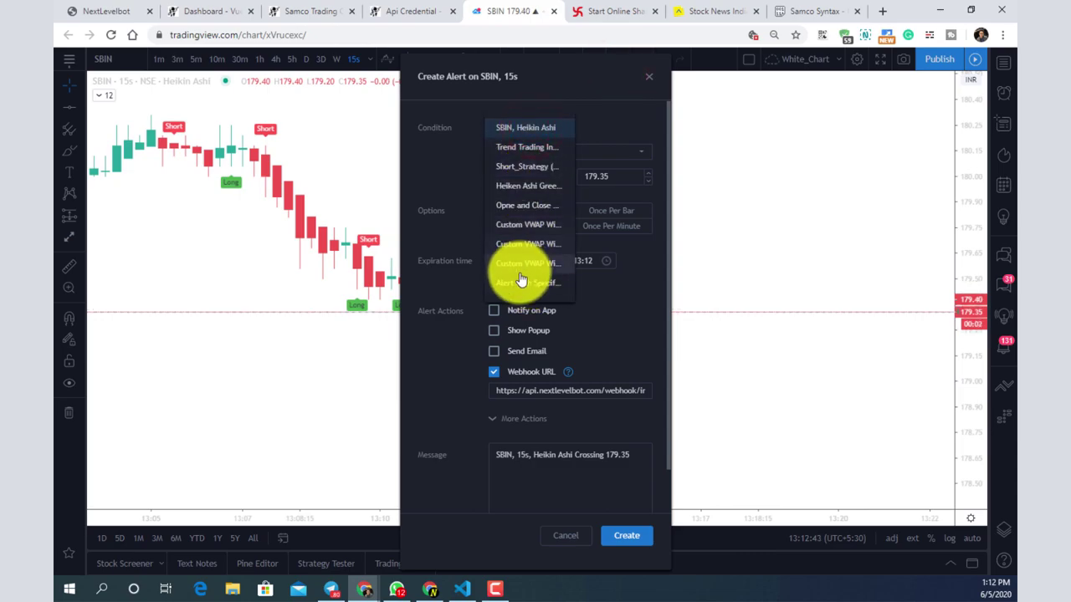
{"action": "left_click", "coordinate": [520, 205]}
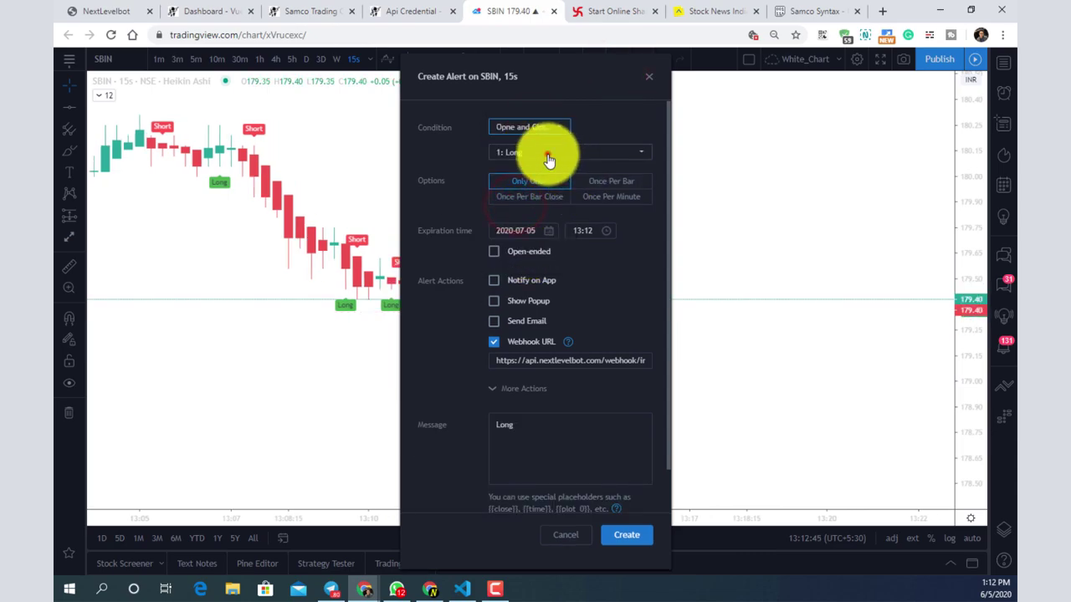
{"action": "left_click", "coordinate": [549, 155]}
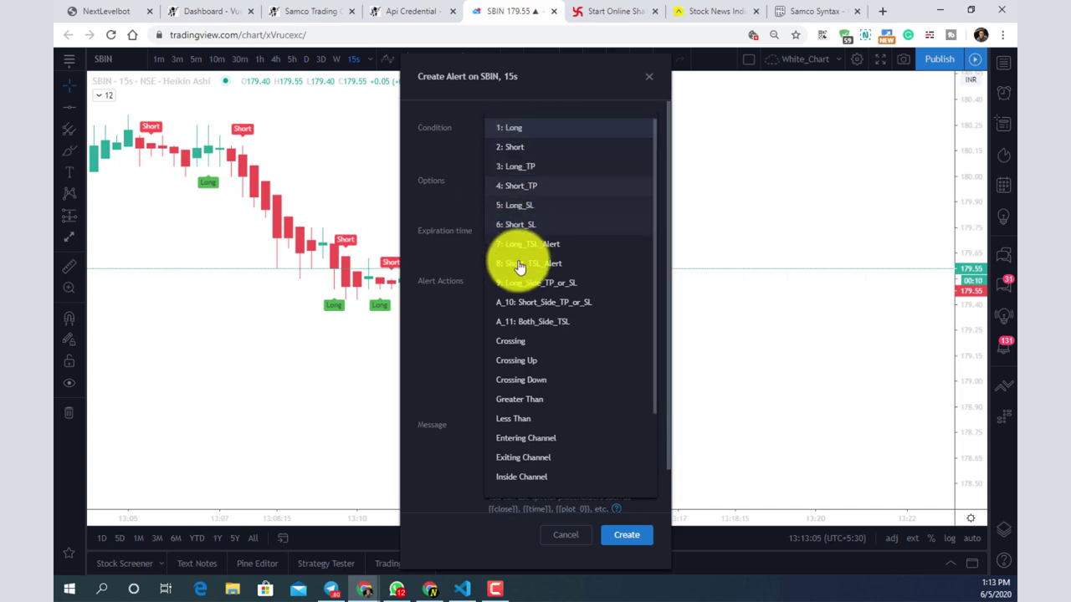
{"action": "left_click", "coordinate": [510, 128]}
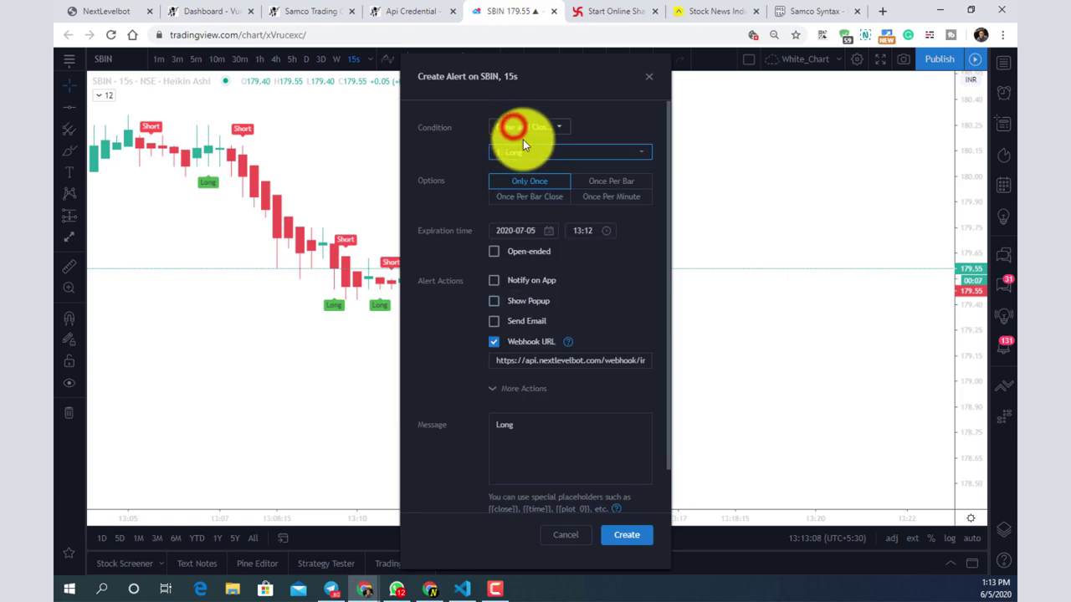
{"action": "left_click", "coordinate": [595, 184]}
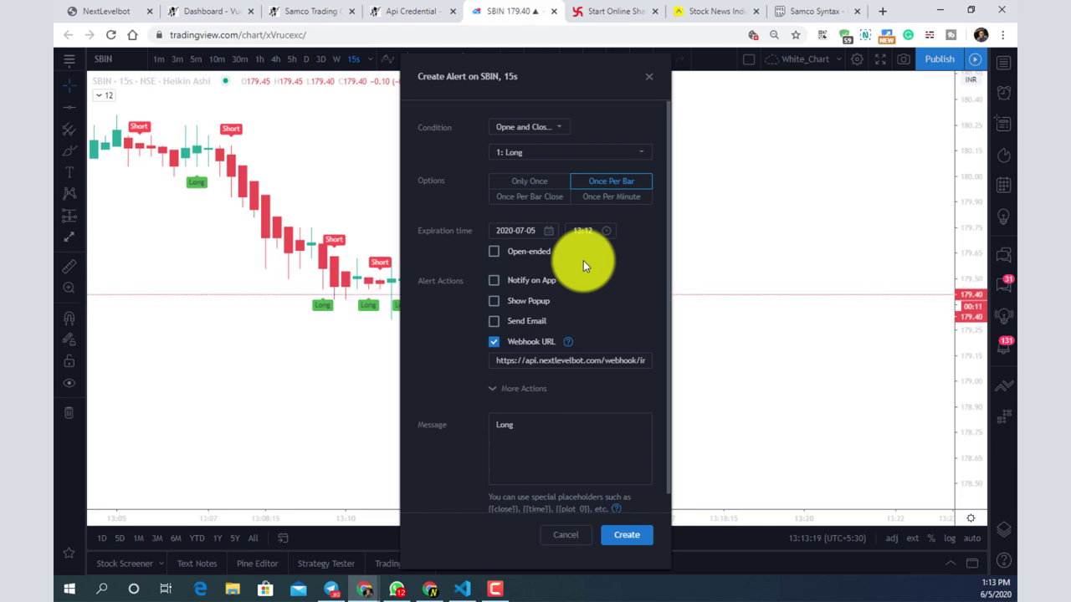
Check the alert's webhook setting and the Webhook Url entry in the NextLevelBot dashboard's Quick Copy box, then return to the alert
{"action": "left_click", "coordinate": [494, 350]}
{"action": "left_click", "coordinate": [493, 350]}
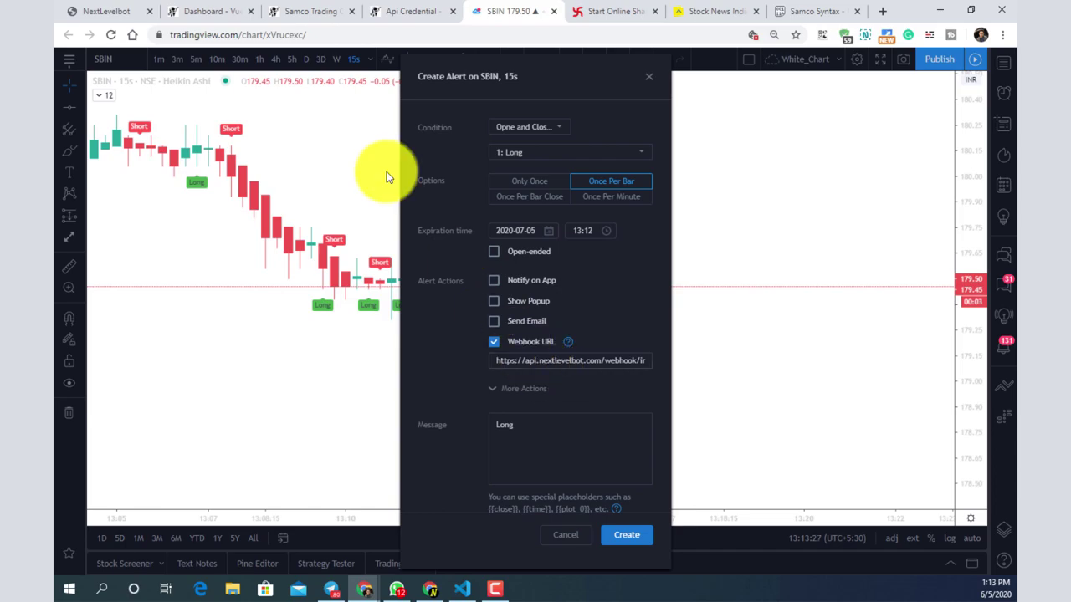
{"action": "left_click", "coordinate": [198, 9]}
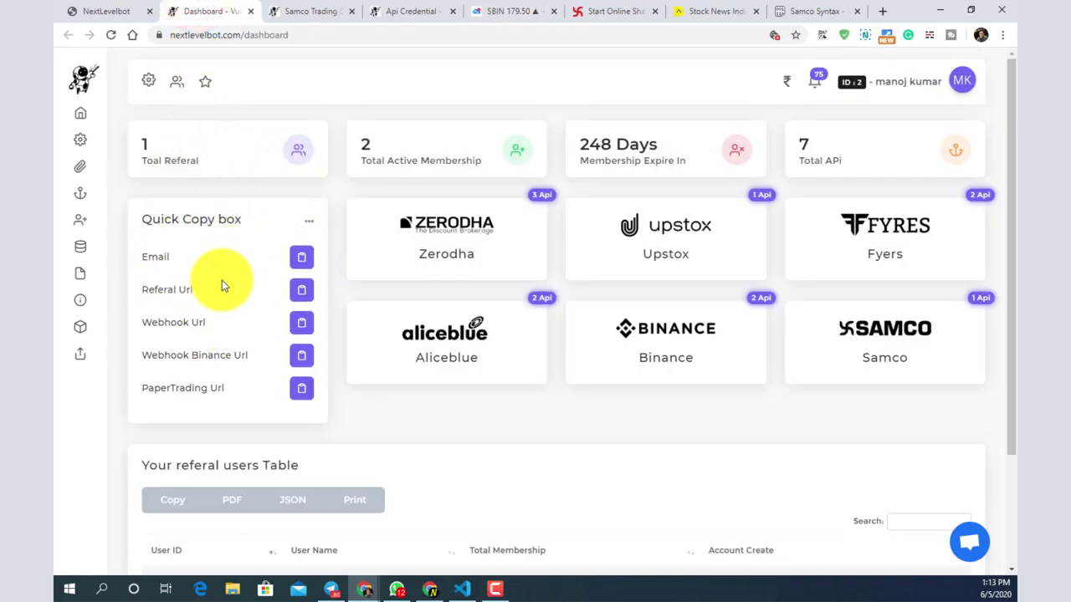
{"action": "left_click_drag", "start_coordinate": [164, 322], "coordinate": [326, 333]}
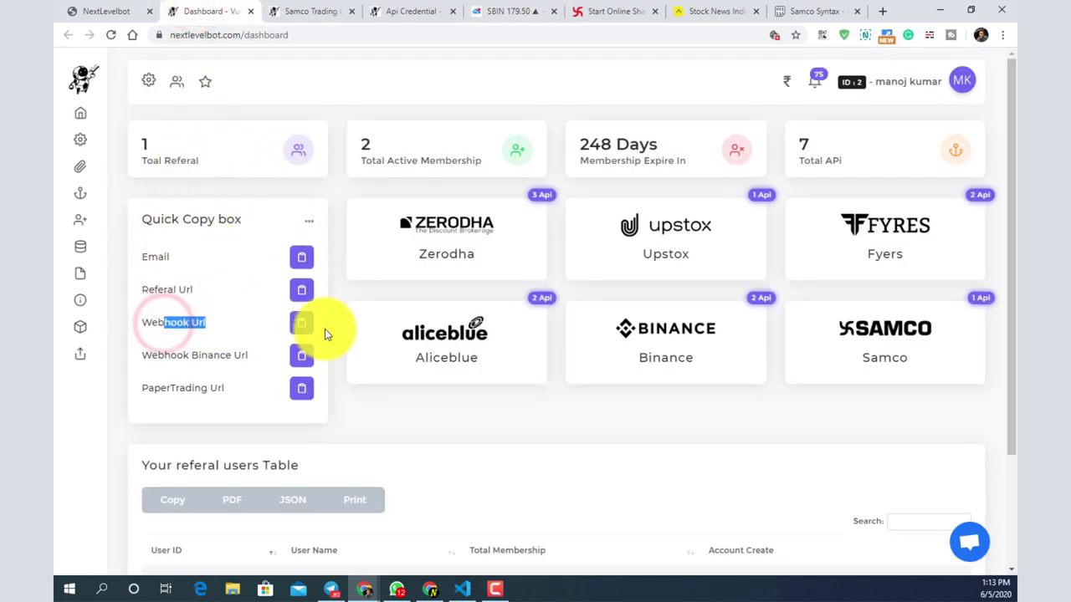
{"action": "left_click", "coordinate": [480, 8]}
Replace the alert message with "long" followed by the copied SAMCO CLOSE and BUY syntax on a new line
{"action": "left_click_drag", "start_coordinate": [525, 427], "coordinate": [464, 428]}
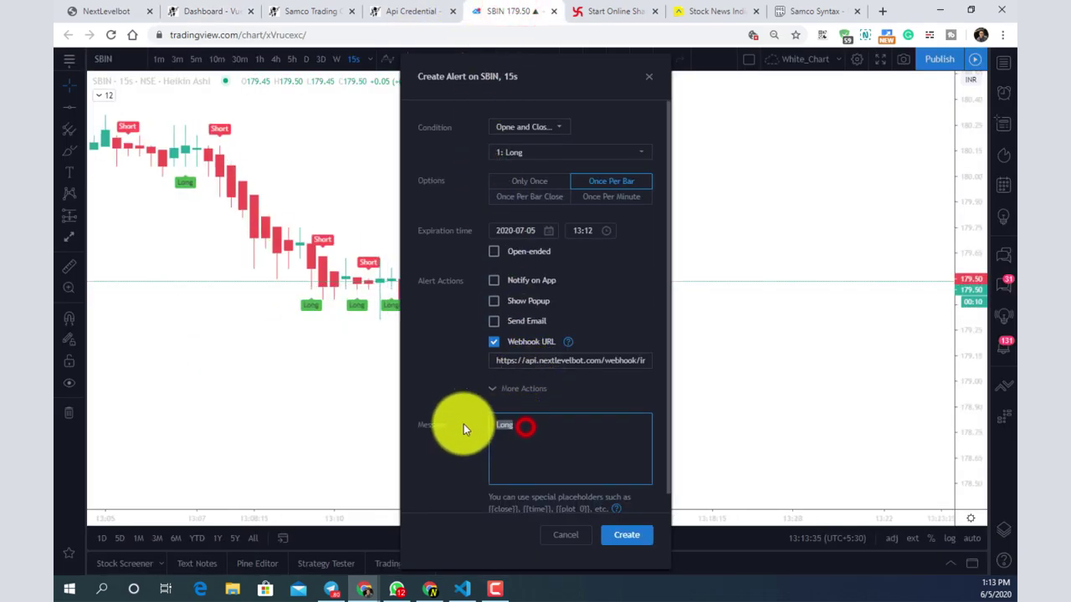
{"action": "key", "text": "BackSpace"}
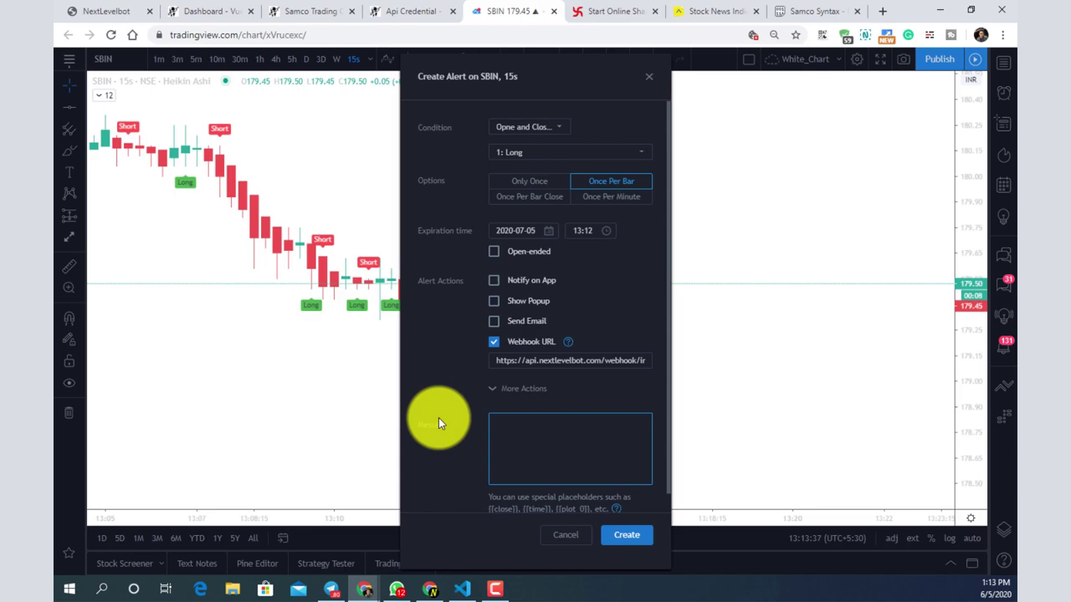
{"action": "type", "text": "ajfljas"}
{"action": "key", "text": "BackSpace"}
{"action": "key", "text": "BackSpace"}
{"action": "key", "text": "BackSpace"}
{"action": "key", "text": "BackSpace"}
{"action": "key", "text": "BackSpace"}
{"action": "key", "text": "BackSpace"}
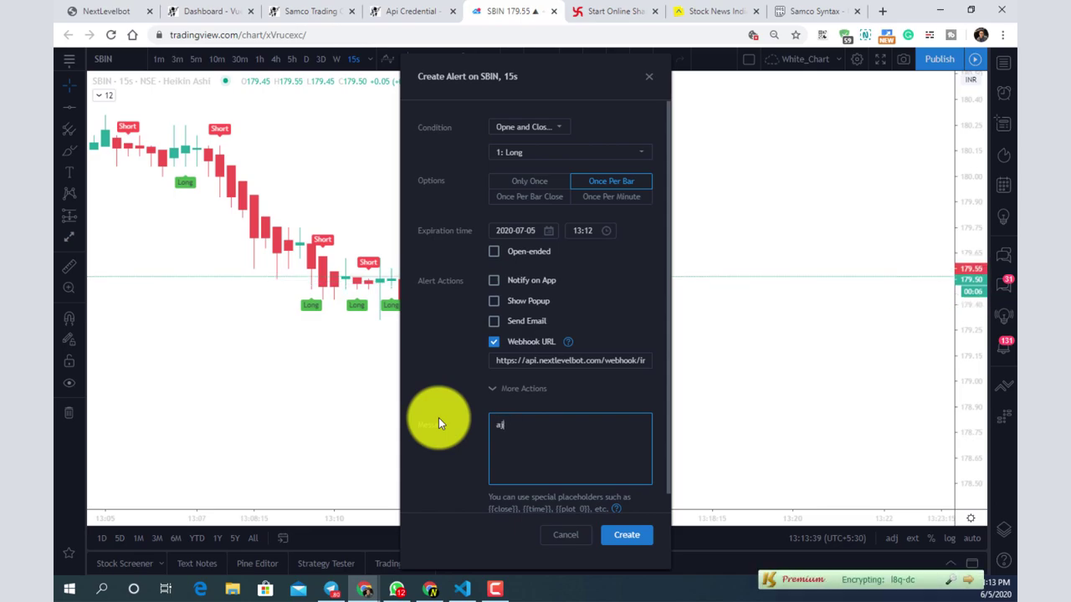
{"action": "type", "text": "long"}
{"action": "key", "text": "Return"}
{"action": "type", "text": "[{\"CLOSE\":\"CLOSE\",\"TS\":\"SBIN\",\"VL\":\"DAY\",\"AT\":\"SAMCO\"}, {\"TS\":\"SBIN\",\"E\":\"NSE\",\"Q\":\"1\",\"TT\":\"BUY\",\"OT\":\"MKT\",\"P\":\"MIS\",\"VL\":\"DAY\",\"AT\":\"SAMCO\"}]"}
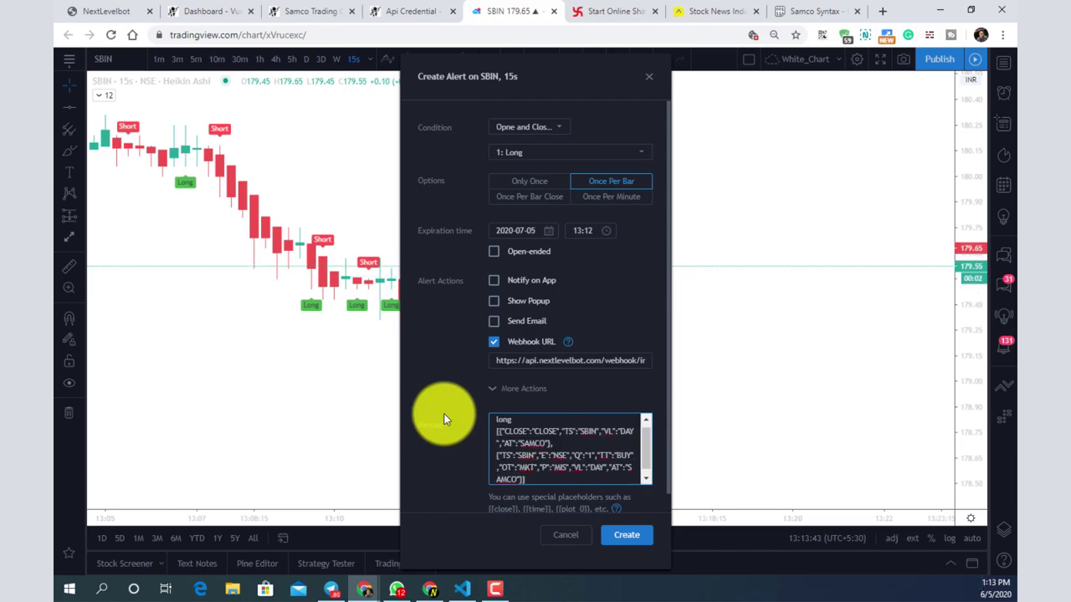
{"action": "left_click_drag", "start_coordinate": [545, 454], "coordinate": [498, 465]}
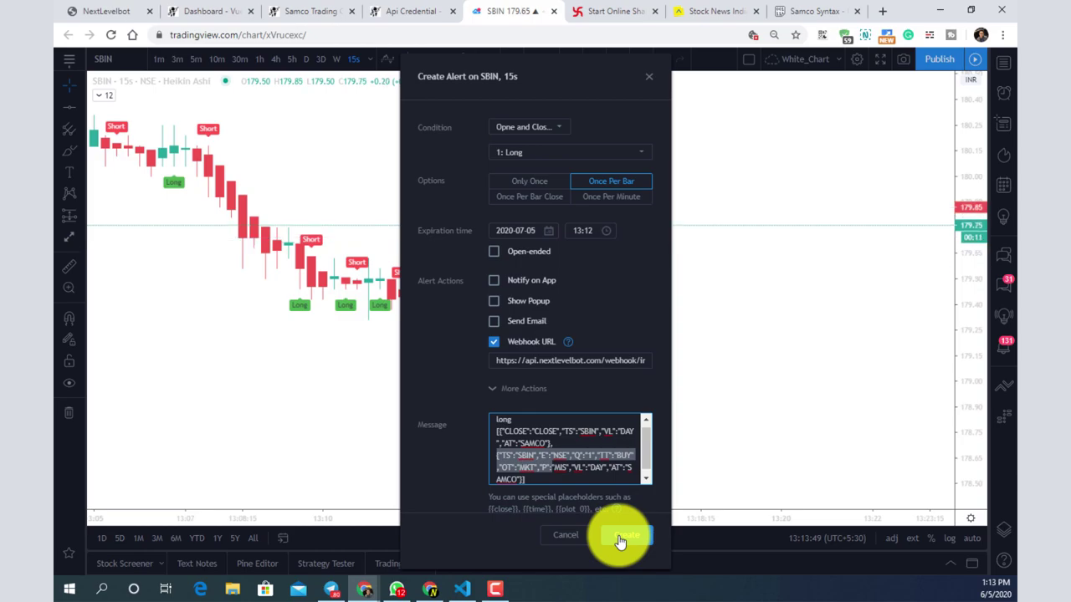
Copy the two-line SELL example with the CLOSE command from the Pastebin SAMCO Fully Automation with MIS ORDER section, then return to the alert
{"action": "left_click", "coordinate": [813, 11]}
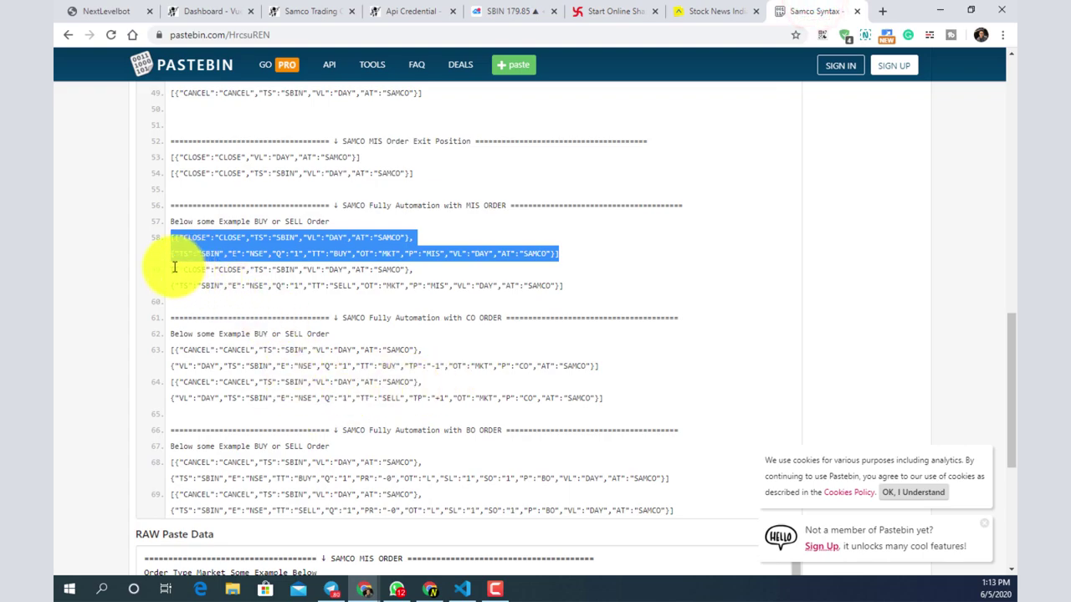
{"action": "left_click_drag", "start_coordinate": [172, 268], "coordinate": [578, 287]}
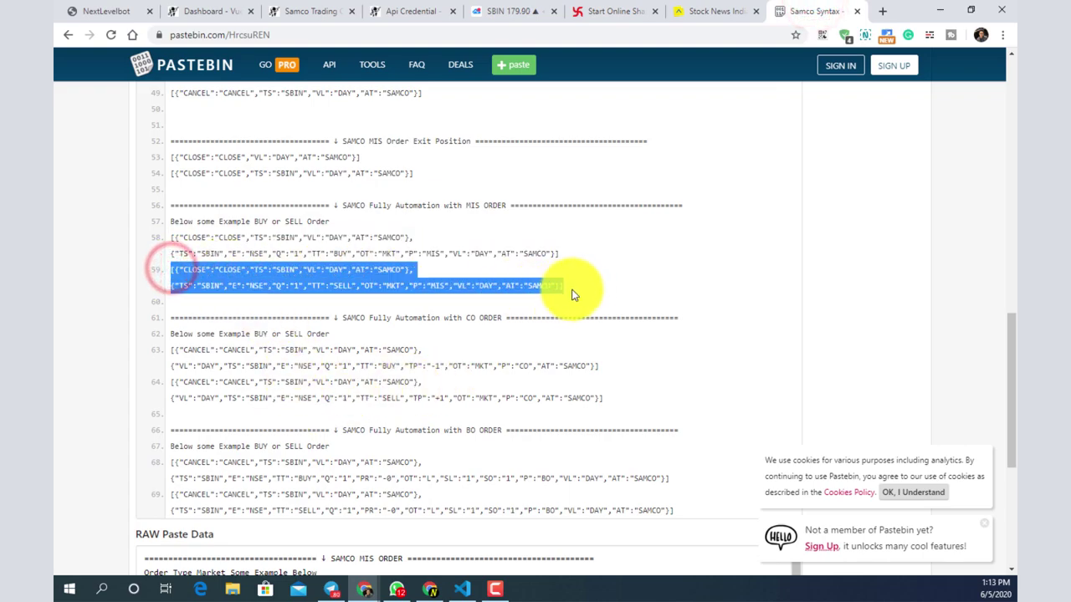
{"action": "right_click", "coordinate": [418, 288]}
{"action": "left_click", "coordinate": [420, 291]}
{"action": "left_click", "coordinate": [511, 10]}
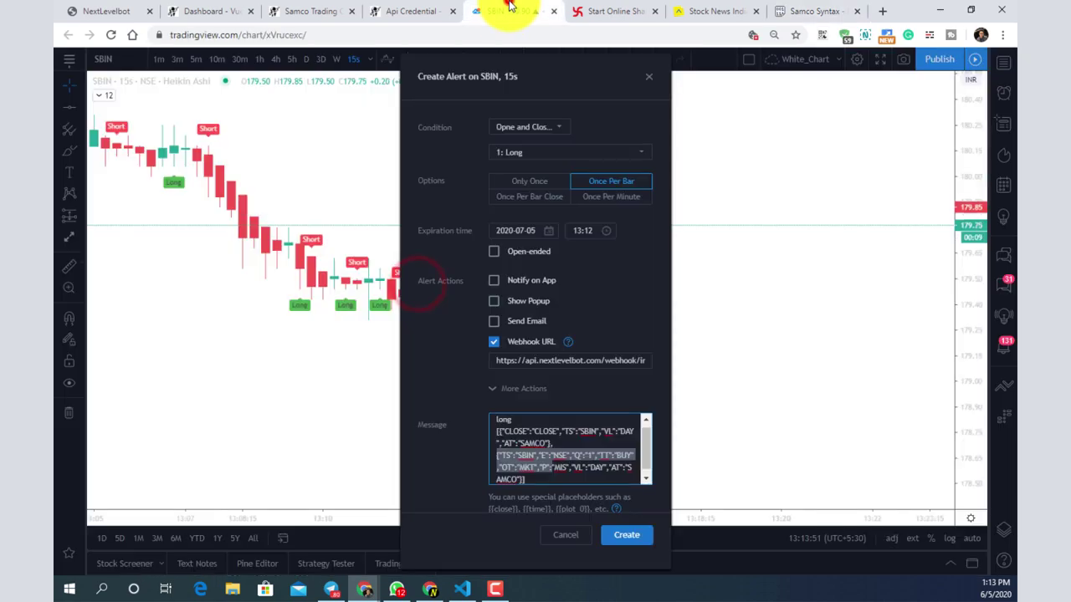
Create the Long alert and show the list of alerts beside the chart
{"action": "left_click", "coordinate": [623, 536]}
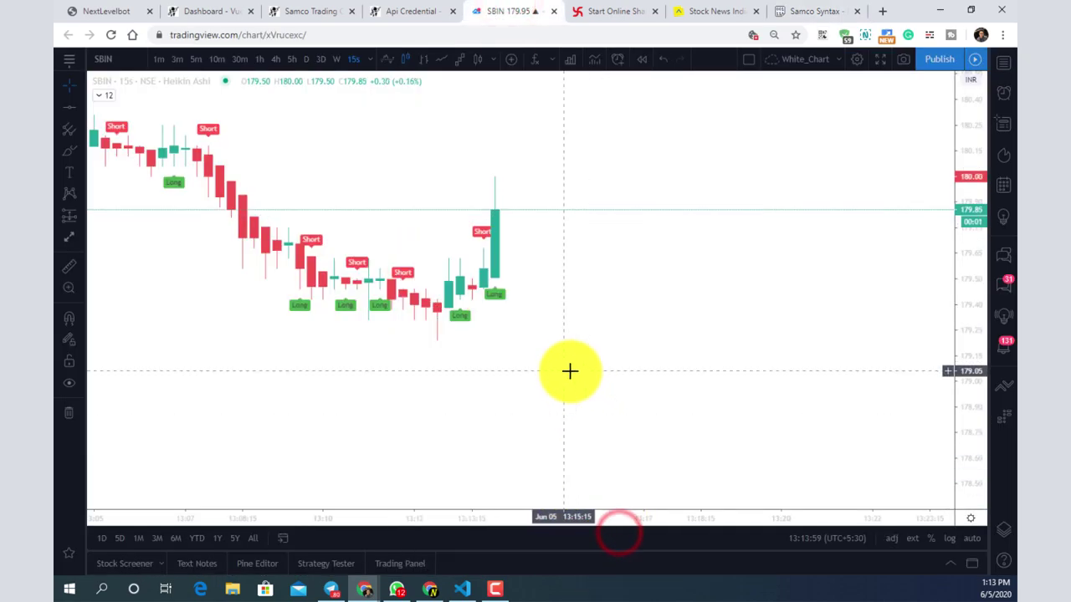
{"action": "left_click", "coordinate": [1001, 102]}
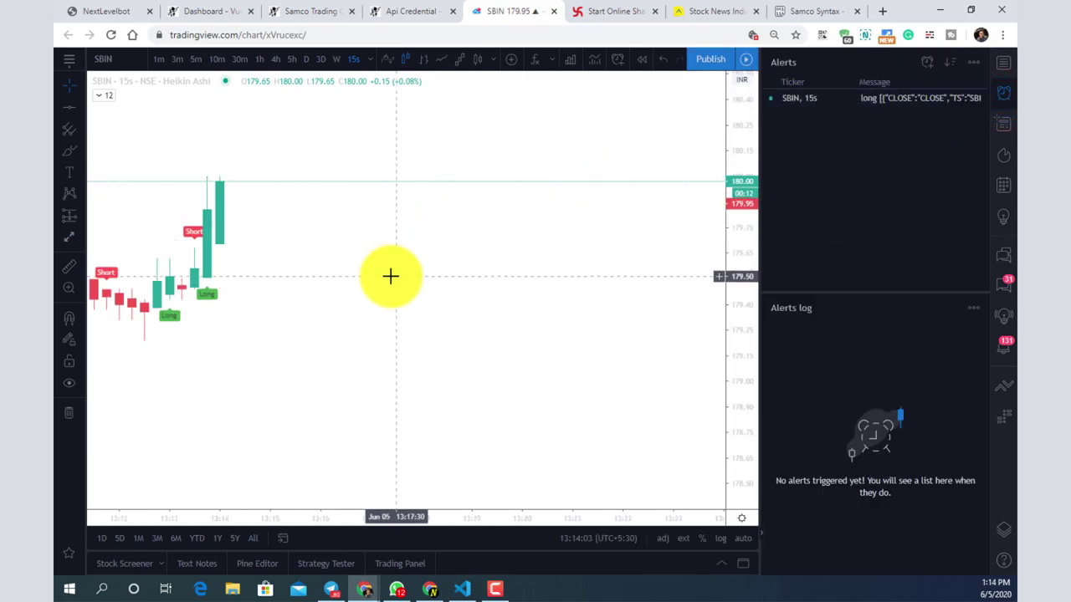
{"action": "left_click_drag", "start_coordinate": [441, 302], "coordinate": [524, 307]}
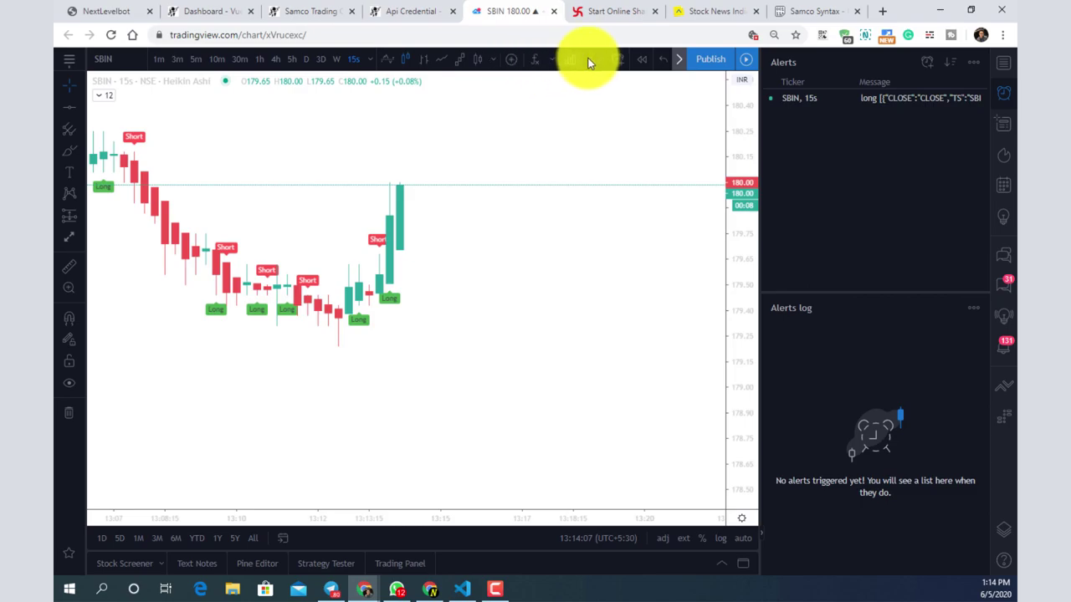
Start another SBIN alert with the "Opne and Close" condition, 2: Short, firing Once Per Bar
{"action": "left_click", "coordinate": [618, 61]}
{"action": "left_click", "coordinate": [510, 127]}
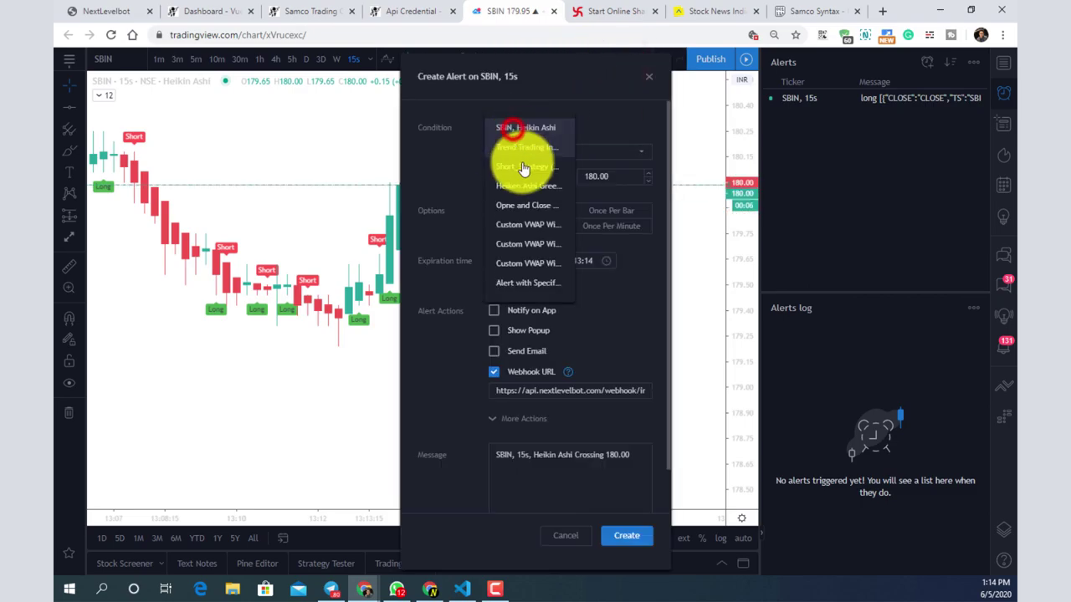
{"action": "left_click", "coordinate": [518, 205]}
{"action": "left_click", "coordinate": [548, 150]}
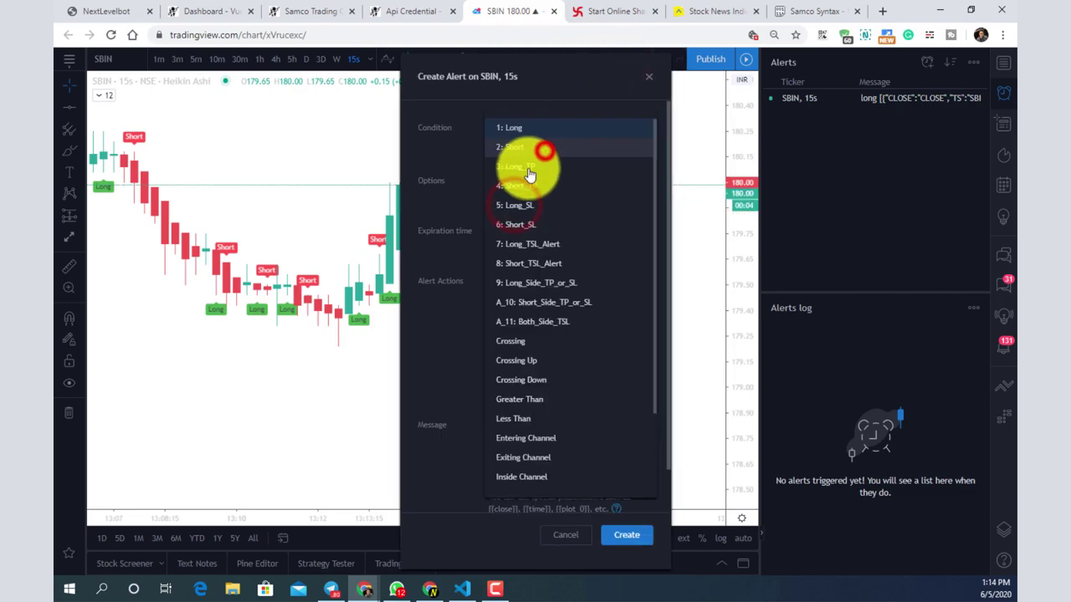
{"action": "left_click", "coordinate": [512, 147]}
{"action": "left_click", "coordinate": [599, 182]}
Add the copied SAMCO CLOSE and SELL syntax below "Short" in the alert message and create the alert
{"action": "left_click", "coordinate": [519, 426]}
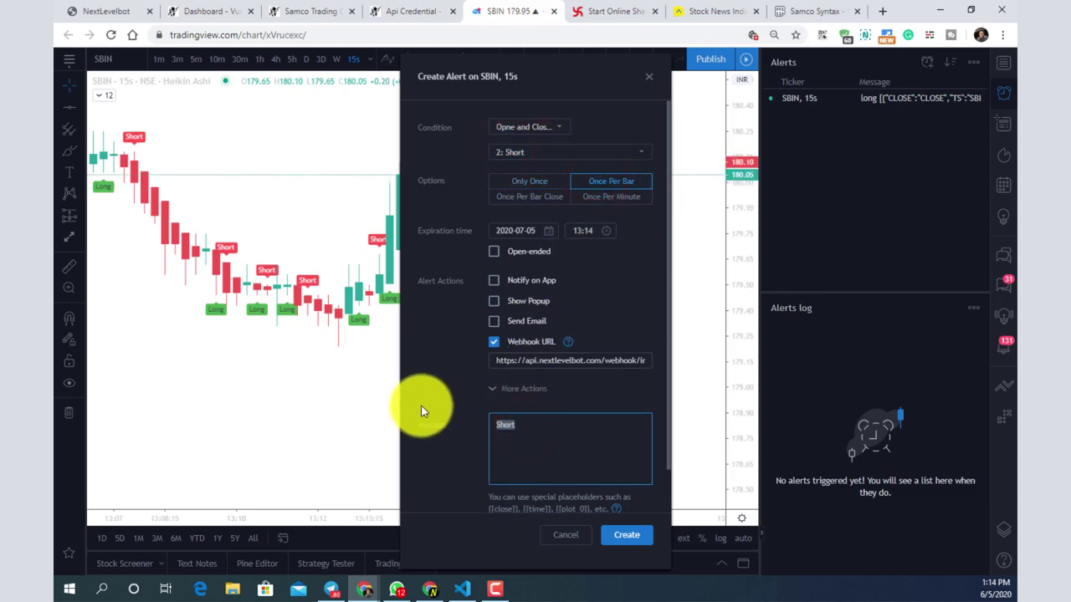
{"action": "left_click", "coordinate": [520, 436]}
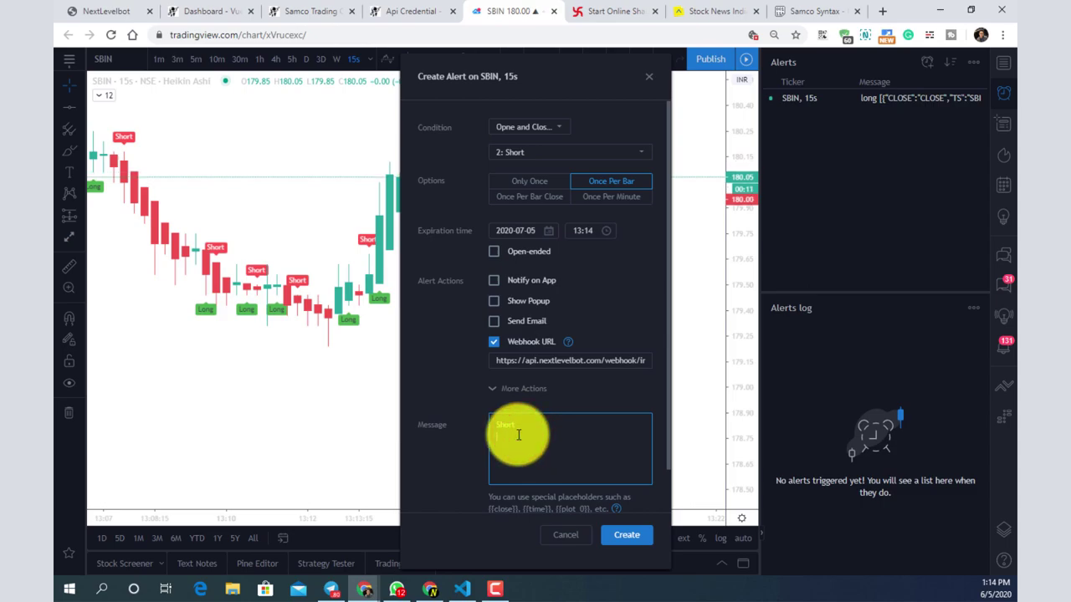
{"action": "key", "text": "ctrl+v"}
{"action": "left_click", "coordinate": [625, 537]}
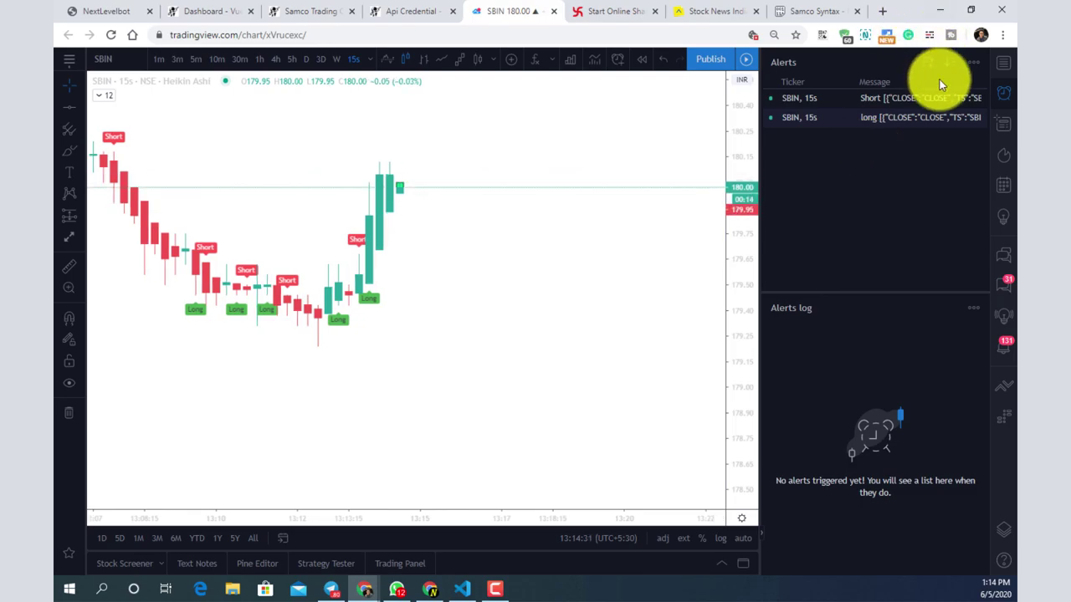
Review the saved Short alert's settings and message, and close it without changes
{"action": "left_click", "coordinate": [958, 97]}
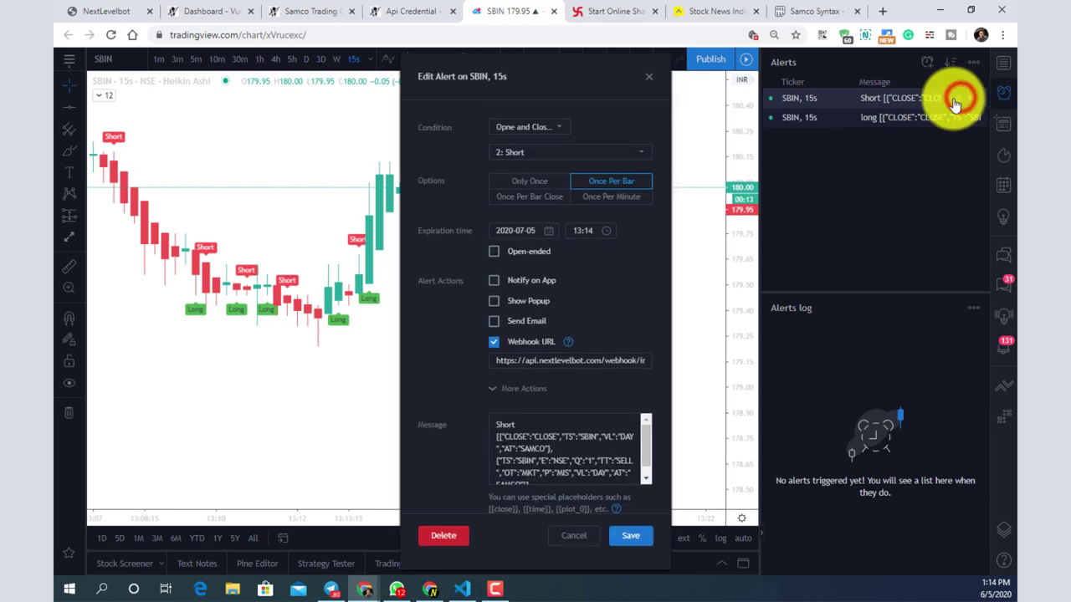
{"action": "left_click", "coordinate": [646, 78]}
{"action": "left_click_drag", "start_coordinate": [744, 135], "coordinate": [748, 148]}
{"action": "left_click", "coordinate": [588, 258]}
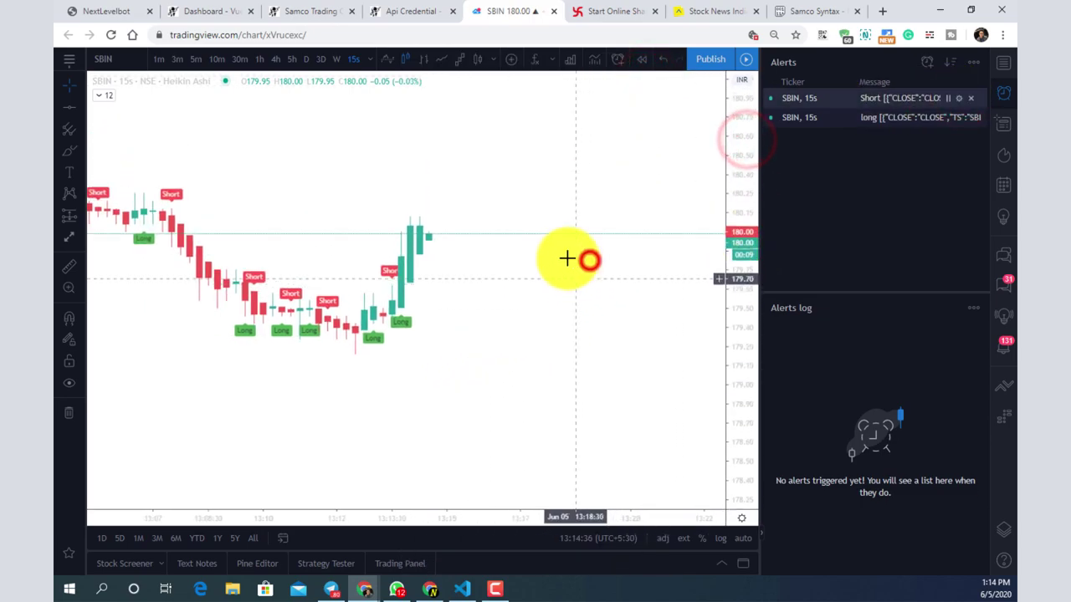
Switch to the NextLevelBot Samco Trading Console Log and refresh it to check for orders
{"action": "left_click", "coordinate": [406, 10]}
{"action": "left_click", "coordinate": [328, 10]}
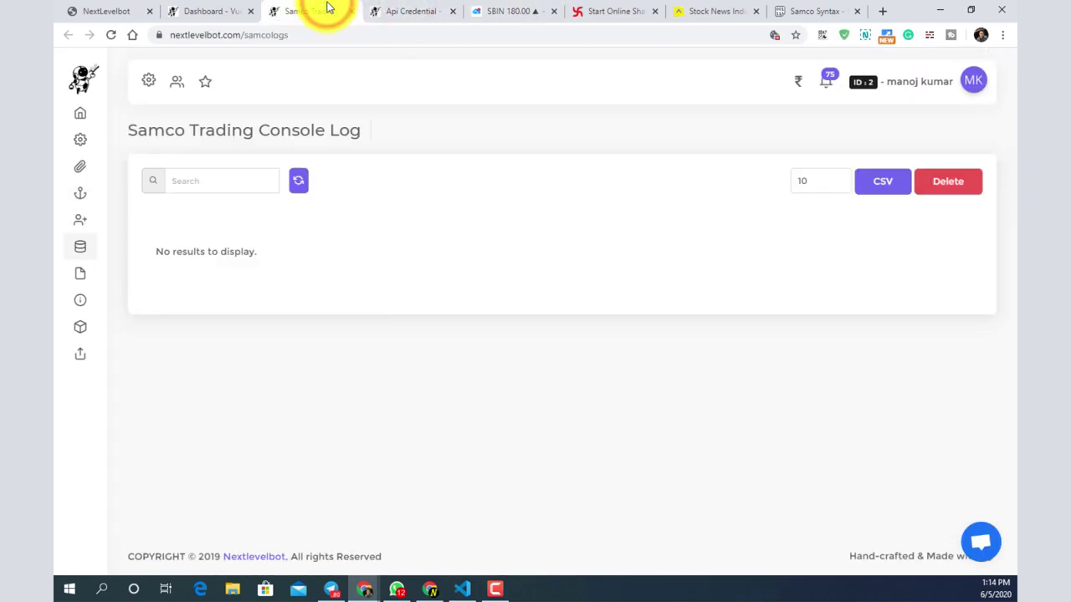
{"action": "left_click", "coordinate": [298, 181]}
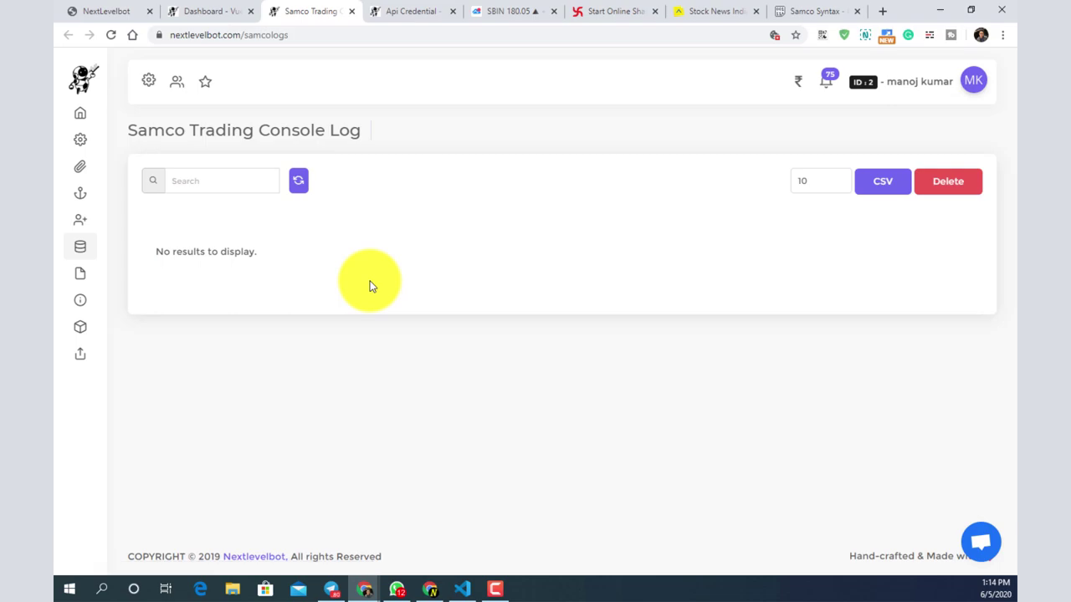
Watch the SBIN chart for a triggered alert, then reload the entries in the Samco Trading Console Log
{"action": "left_click", "coordinate": [504, 14]}
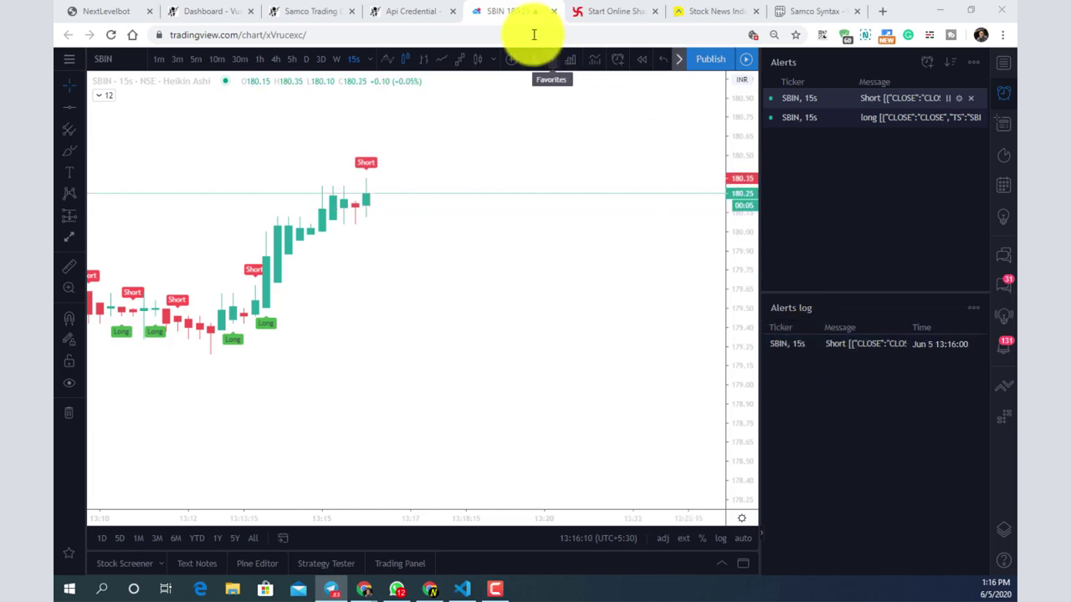
{"action": "left_click", "coordinate": [424, 9]}
{"action": "left_click", "coordinate": [323, 10]}
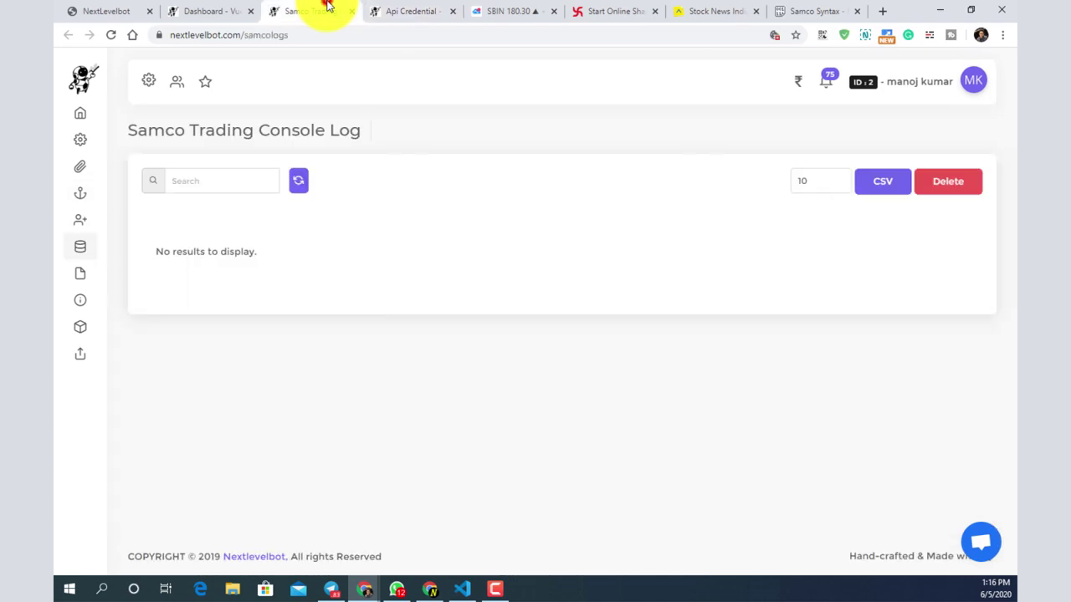
{"action": "left_click", "coordinate": [299, 189]}
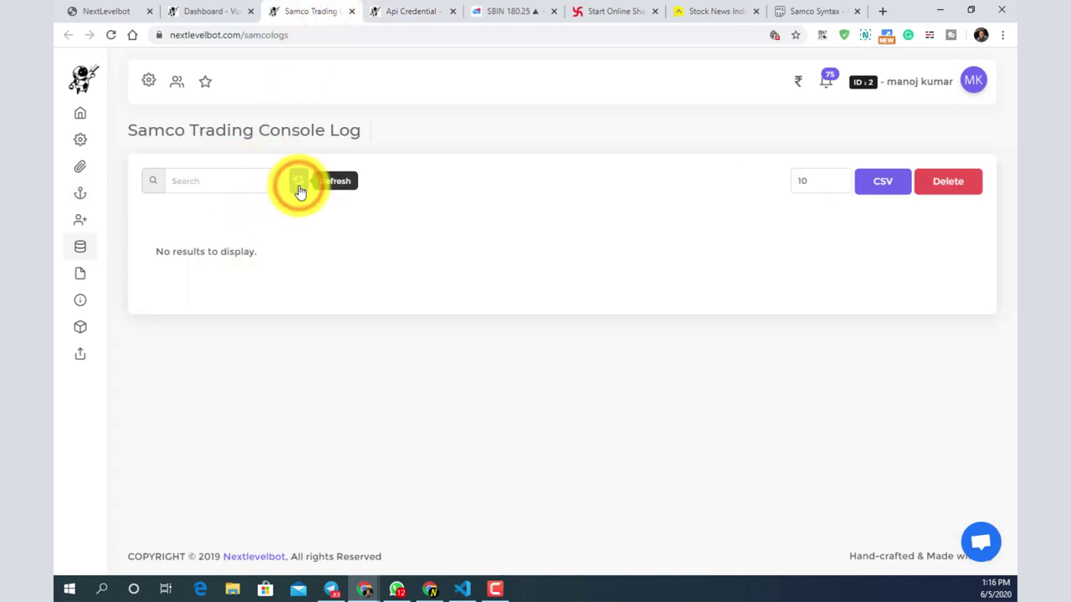
{"action": "left_click", "coordinate": [299, 182]}
Examine the logged order's details across the table, including its Status and Exchange Order Status
{"action": "left_click_drag", "start_coordinate": [326, 326], "coordinate": [243, 292]}
{"action": "double_click", "coordinate": [485, 292]}
{"action": "left_click", "coordinate": [418, 328]}
{"action": "left_click_drag", "start_coordinate": [417, 328], "coordinate": [739, 333]}
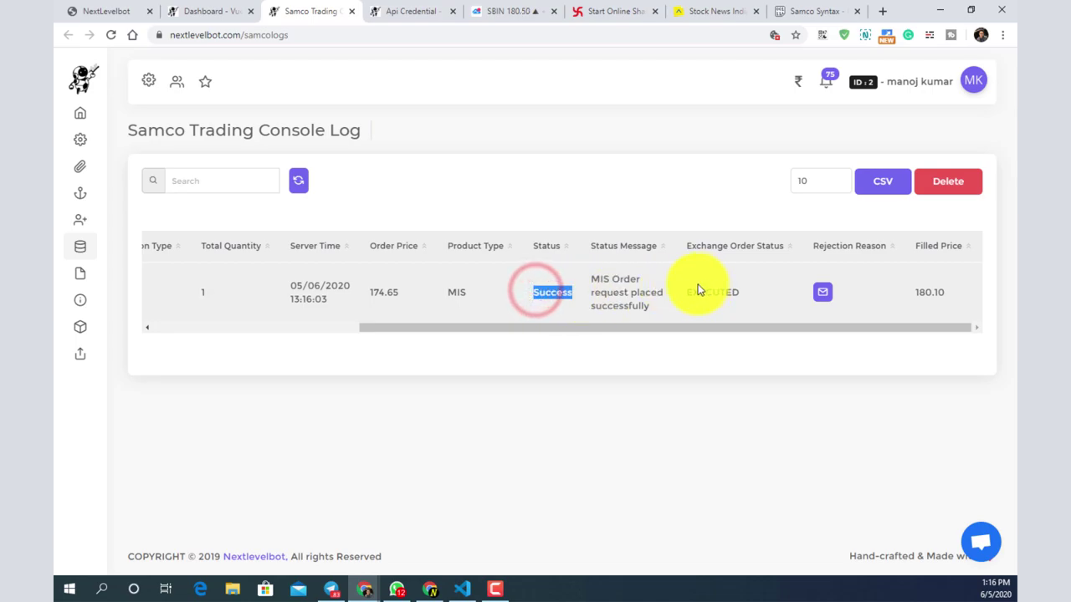
{"action": "left_click_drag", "start_coordinate": [688, 292], "coordinate": [745, 292]}
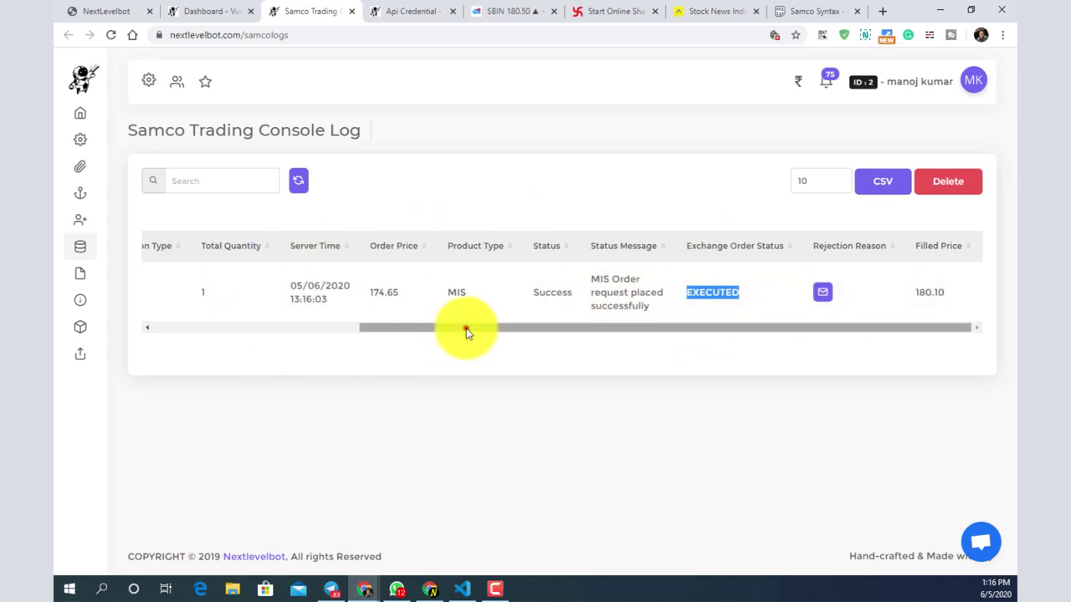
Check the Server Time of the logged SBIN-EQ sell order
{"action": "left_click_drag", "start_coordinate": [466, 327], "coordinate": [327, 333]}
{"action": "mouse_move", "coordinate": [478, 290]}
{"action": "left_mouse_down"}
{"action": "mouse_move", "coordinate": [526, 299]}
{"action": "mouse_move", "coordinate": [526, 316]}
{"action": "mouse_move", "coordinate": [418, 327]}
{"action": "mouse_move", "coordinate": [270, 155]}
{"action": "left_mouse_up"}
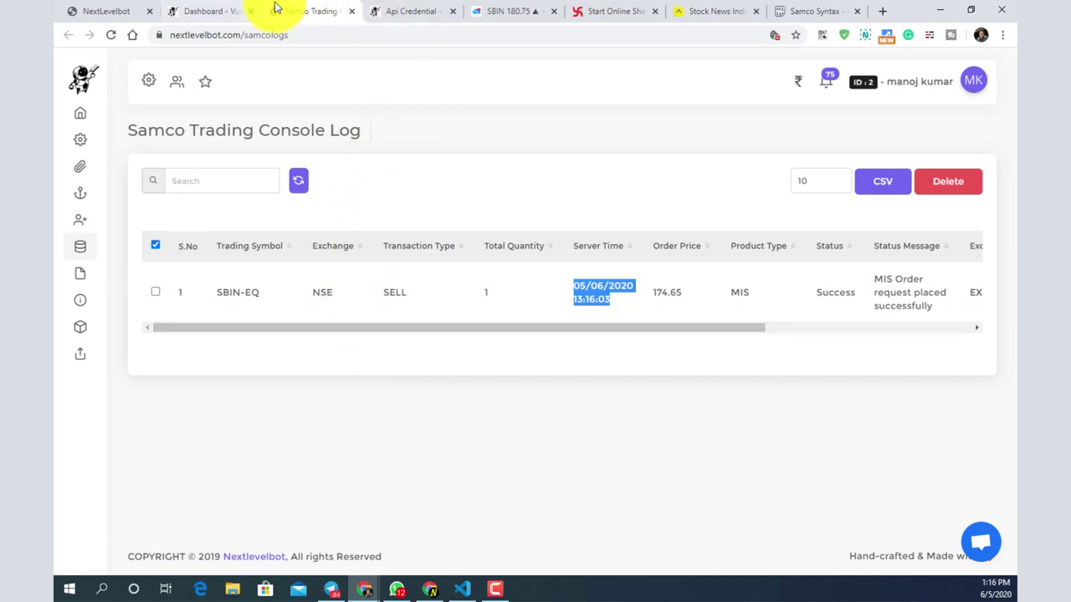
Switch to the TradingView SBIN chart and stop all alerts
{"action": "left_click", "coordinate": [524, 6]}
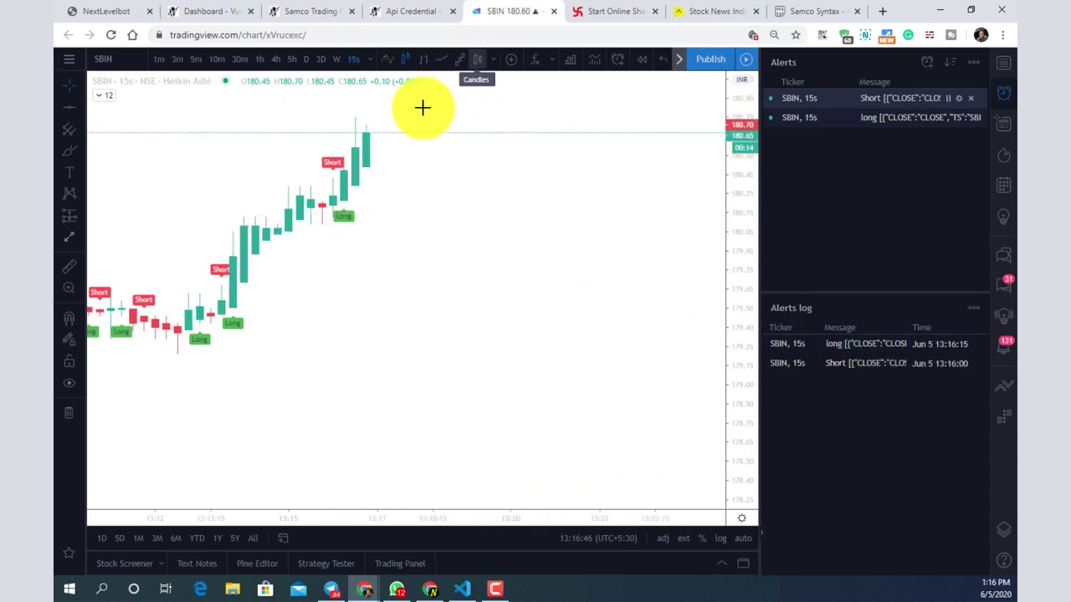
{"action": "left_click", "coordinate": [977, 62]}
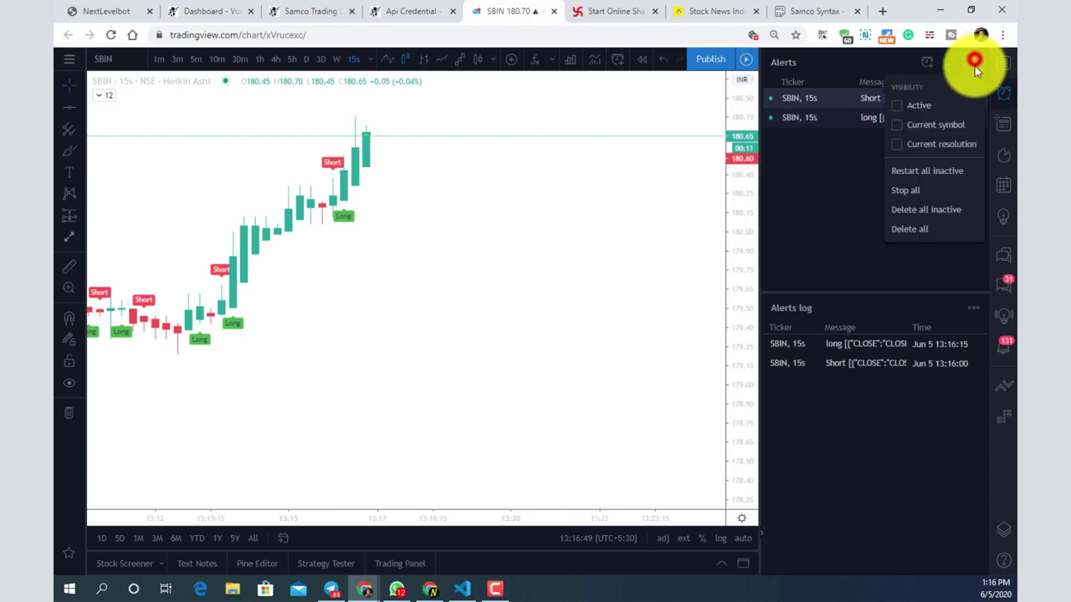
{"action": "left_click", "coordinate": [903, 191]}
{"action": "left_click", "coordinate": [611, 346]}
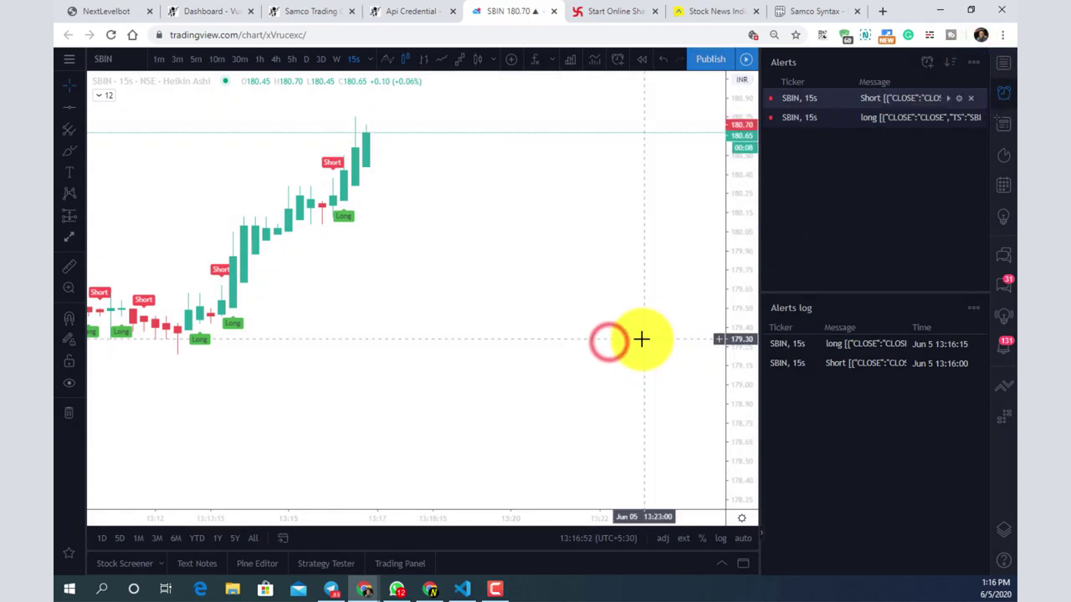
Mark the latest Short and Long signals with freehand Brush strokes, adding a line rising from the Long signal
{"action": "left_click", "coordinate": [69, 151]}
{"action": "left_click", "coordinate": [332, 144]}
{"action": "mouse_move", "coordinate": [322, 173]}
{"action": "left_mouse_down"}
{"action": "mouse_move", "coordinate": [327, 148]}
{"action": "mouse_move", "coordinate": [344, 191]}
{"action": "left_mouse_up"}
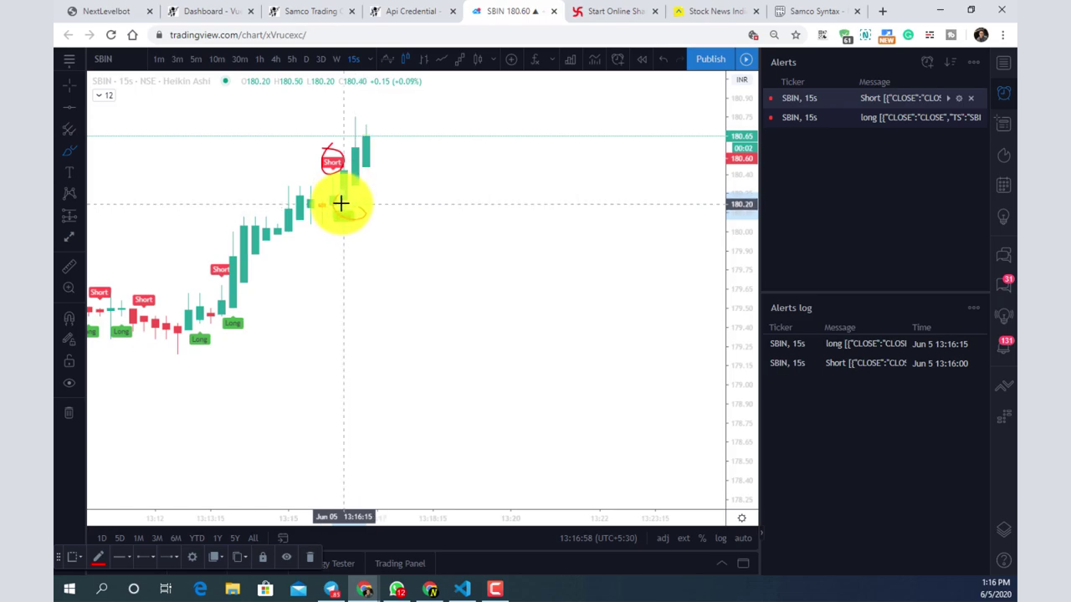
{"action": "left_click_drag", "start_coordinate": [342, 213], "coordinate": [397, 165]}
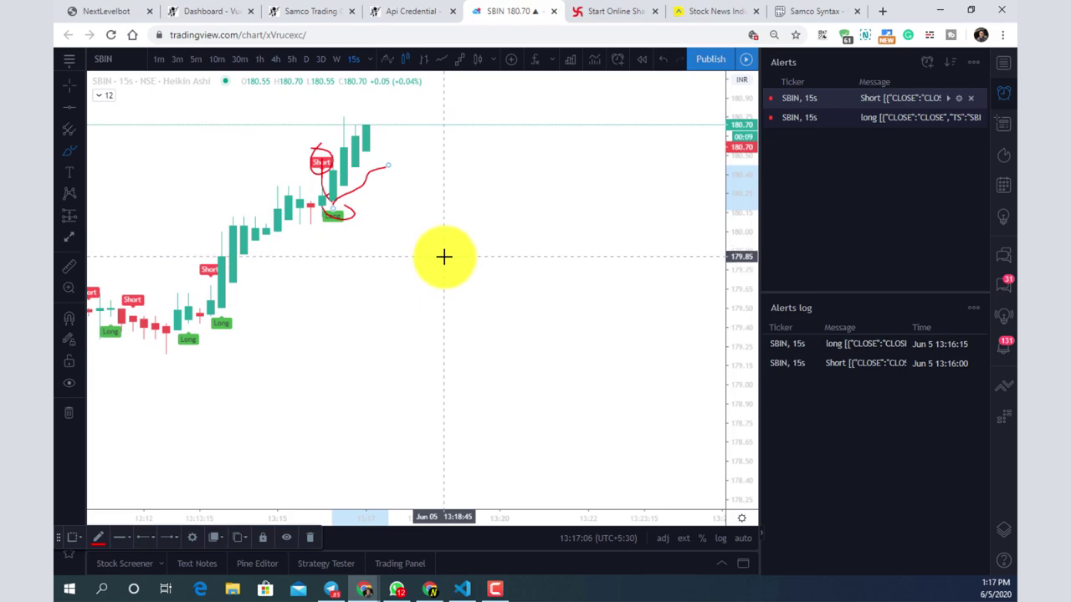
Return to the Samco Trading Console Log, check the sell order's Transaction Type, and refresh the entries
{"action": "left_click", "coordinate": [396, 10]}
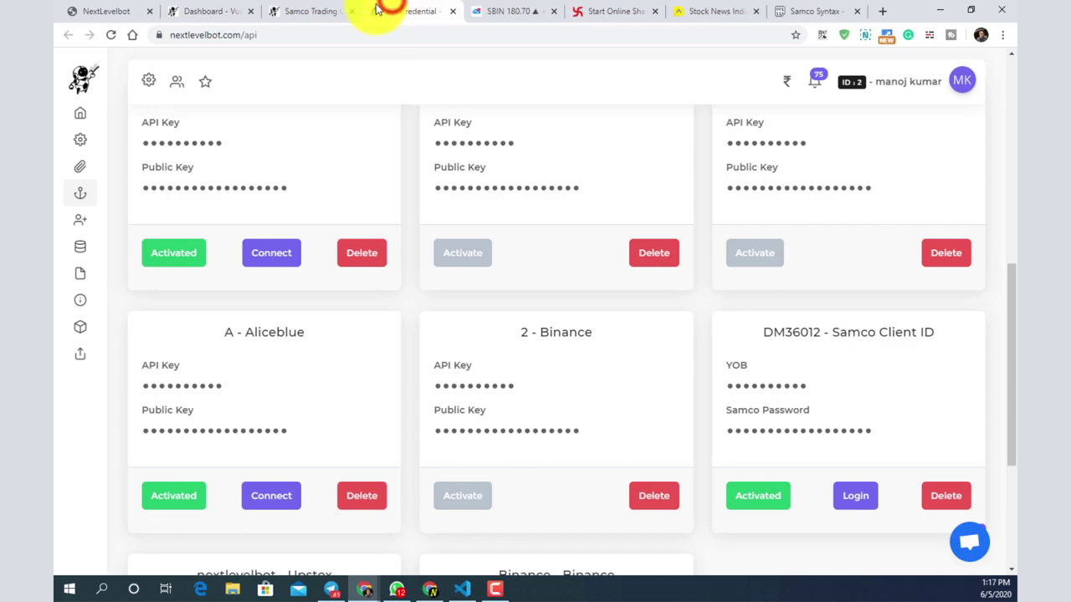
{"action": "left_click", "coordinate": [329, 8]}
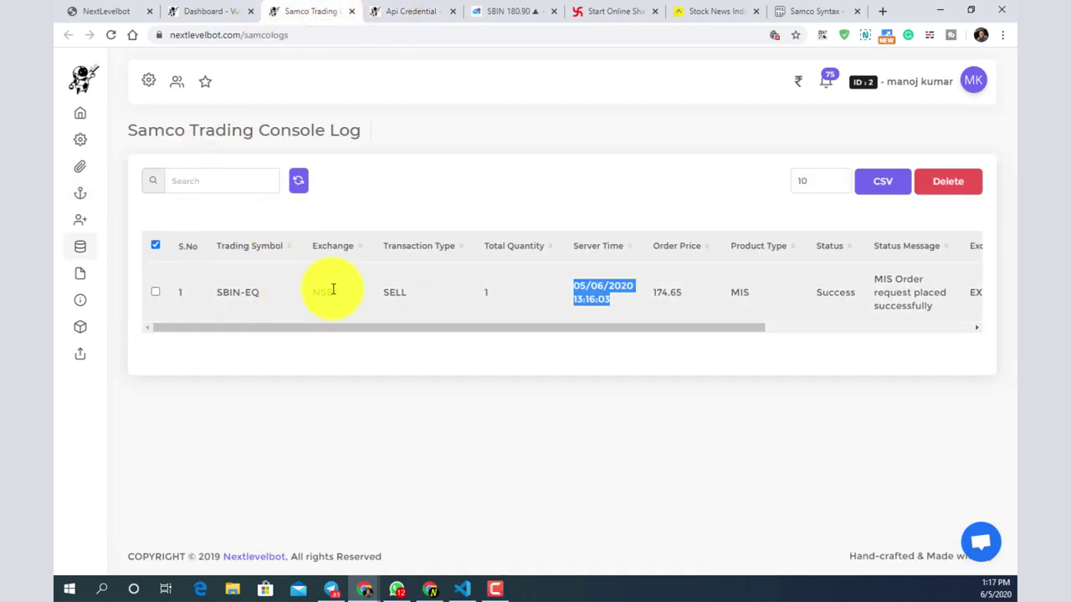
{"action": "left_click_drag", "start_coordinate": [384, 291], "coordinate": [410, 296]}
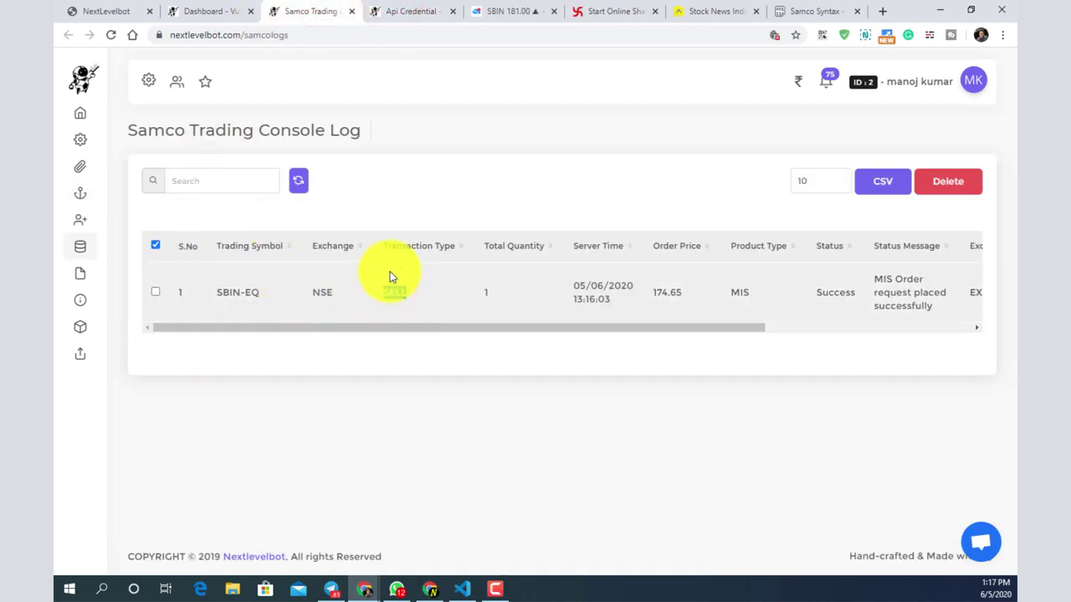
{"action": "left_click", "coordinate": [295, 182]}
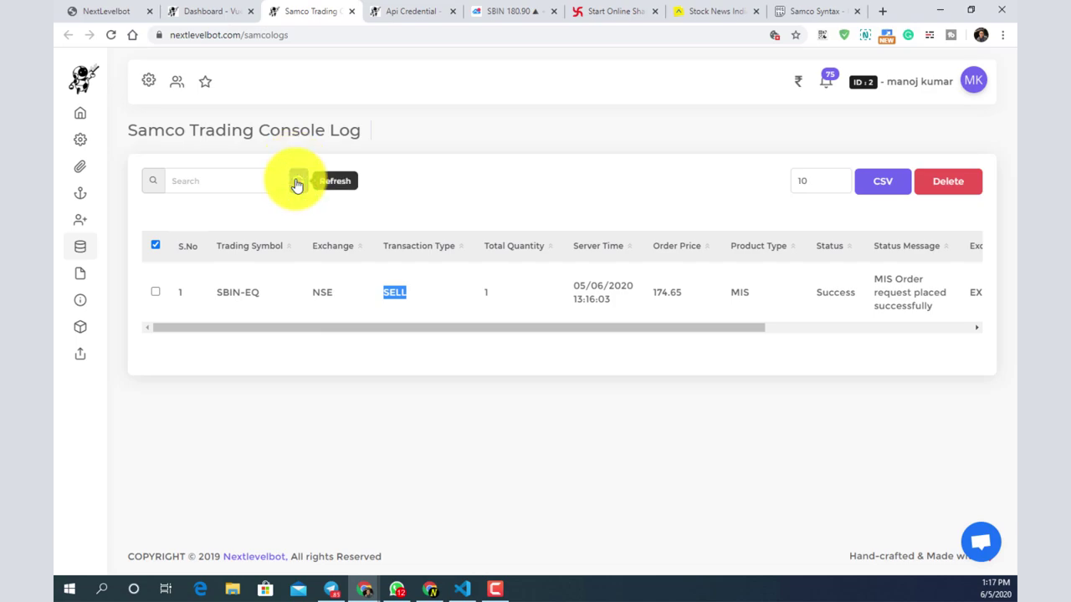
{"action": "left_click", "coordinate": [297, 184]}
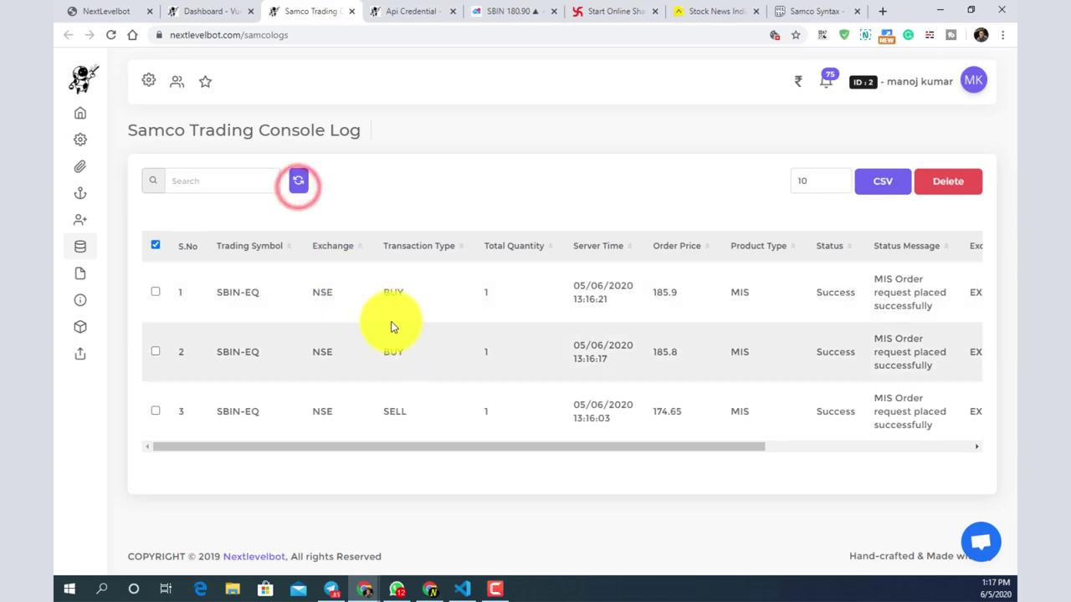
Compare the Transaction Type of the three logged SBIN-EQ orders
{"action": "double_click", "coordinate": [377, 352]}
{"action": "double_click", "coordinate": [381, 293]}
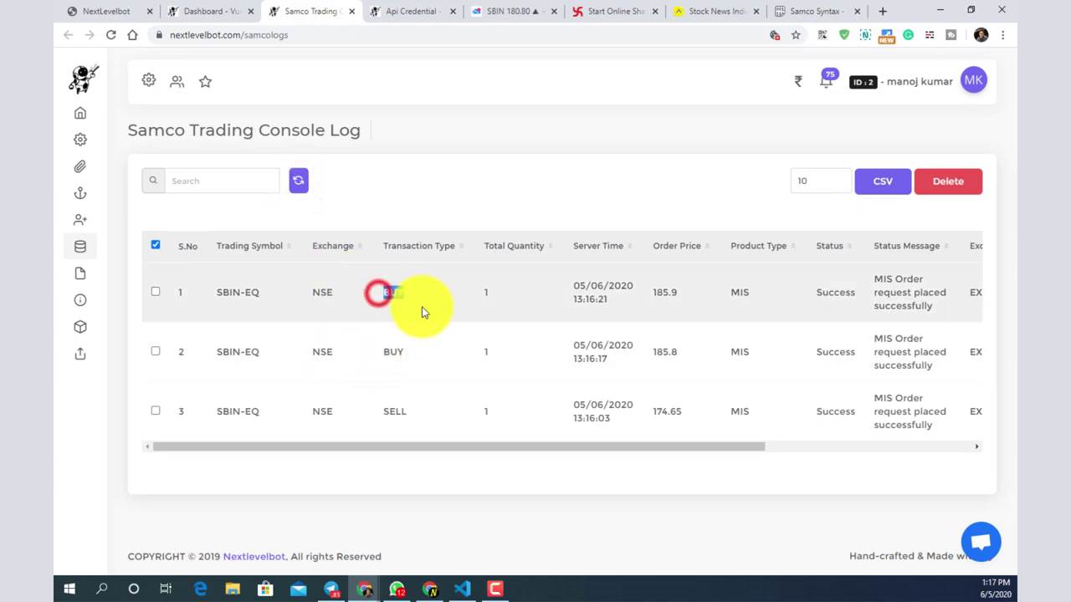
{"action": "double_click", "coordinate": [385, 411]}
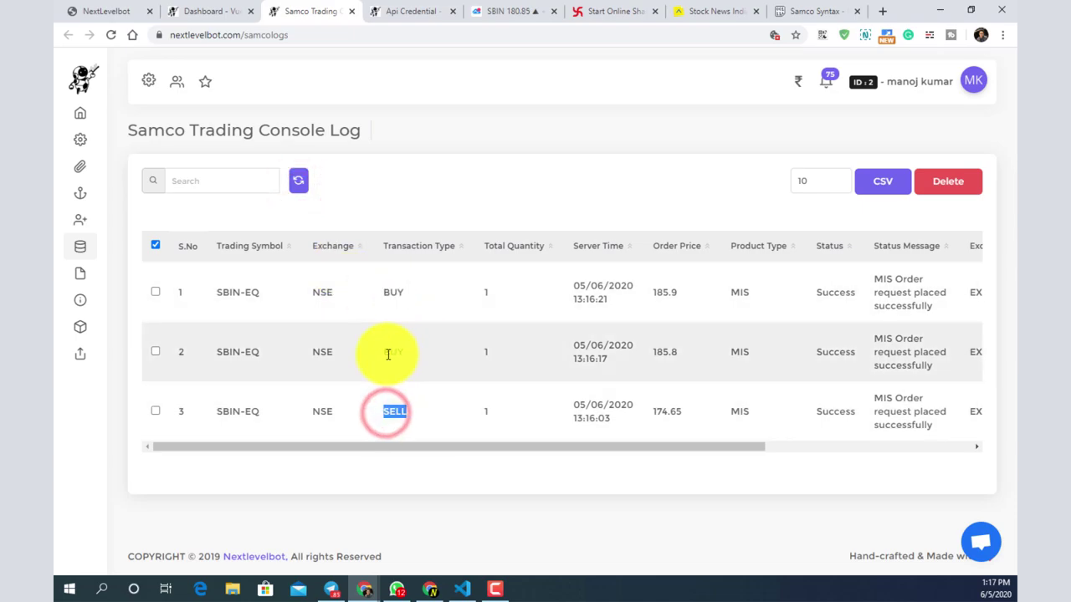
{"action": "double_click", "coordinate": [383, 350]}
{"action": "double_click", "coordinate": [389, 347]}
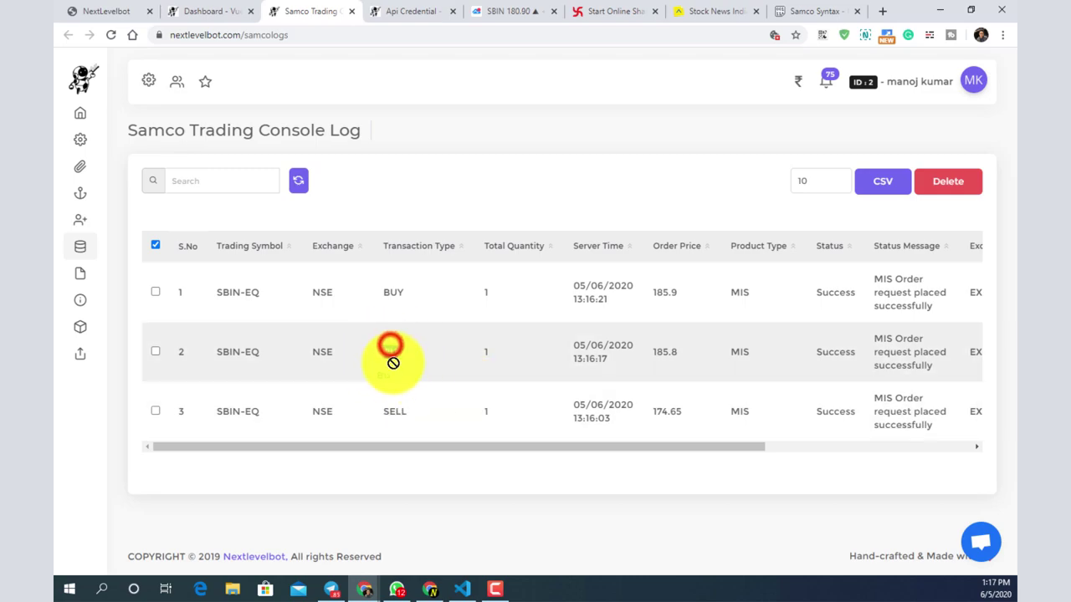
{"action": "double_click", "coordinate": [385, 292]}
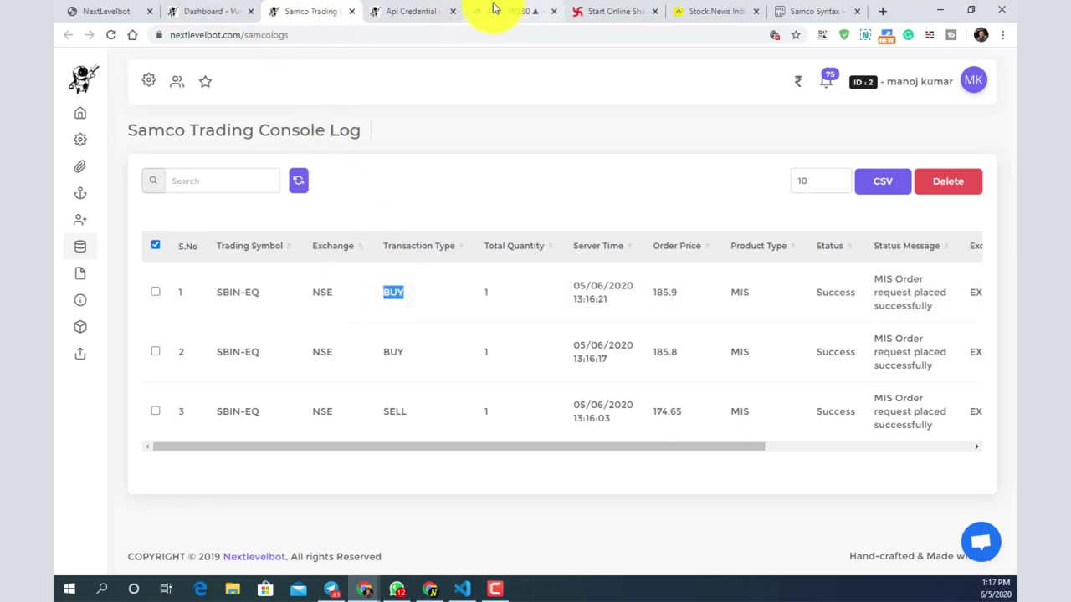
Draw a freehand downward line on the TradingView SBIN chart, then remove all drawings from it
{"action": "left_click", "coordinate": [391, 10]}
{"action": "left_click", "coordinate": [505, 10]}
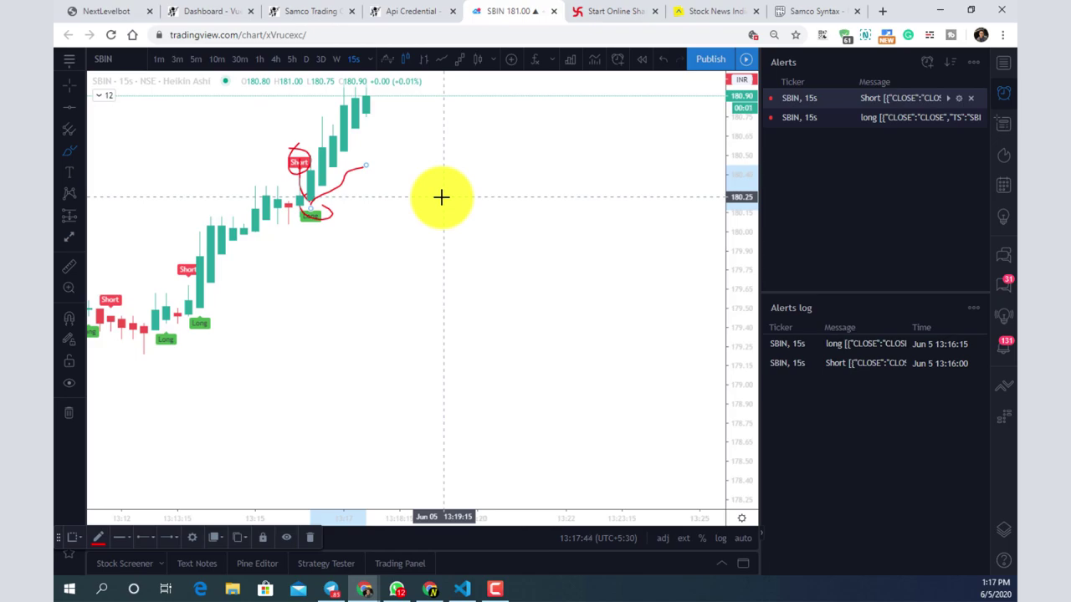
{"action": "left_click_drag", "start_coordinate": [410, 164], "coordinate": [433, 337]}
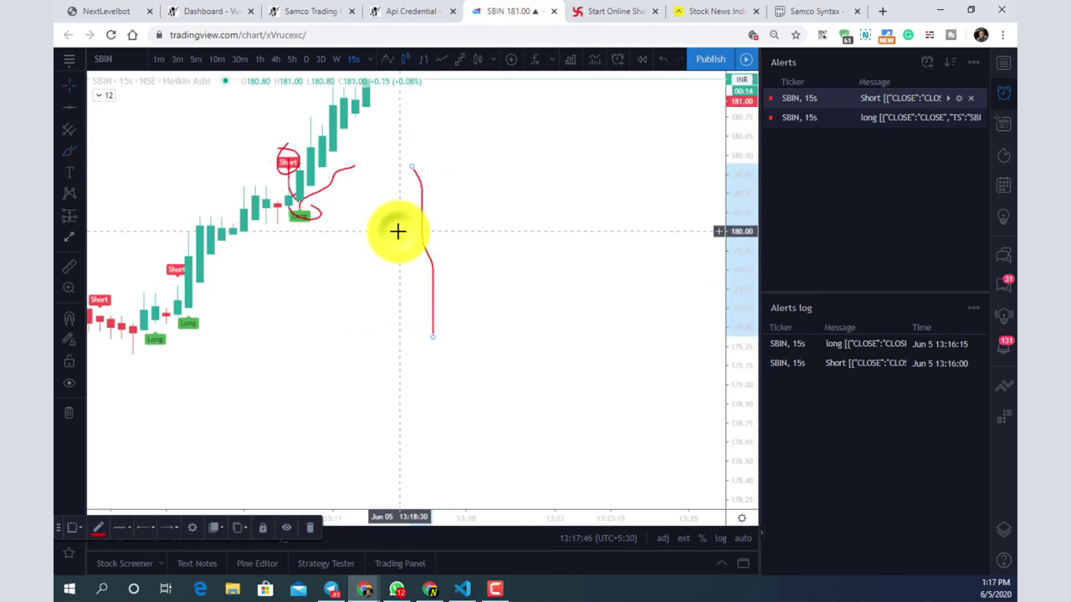
{"action": "right_click", "coordinate": [397, 231]}
{"action": "left_click", "coordinate": [450, 436]}
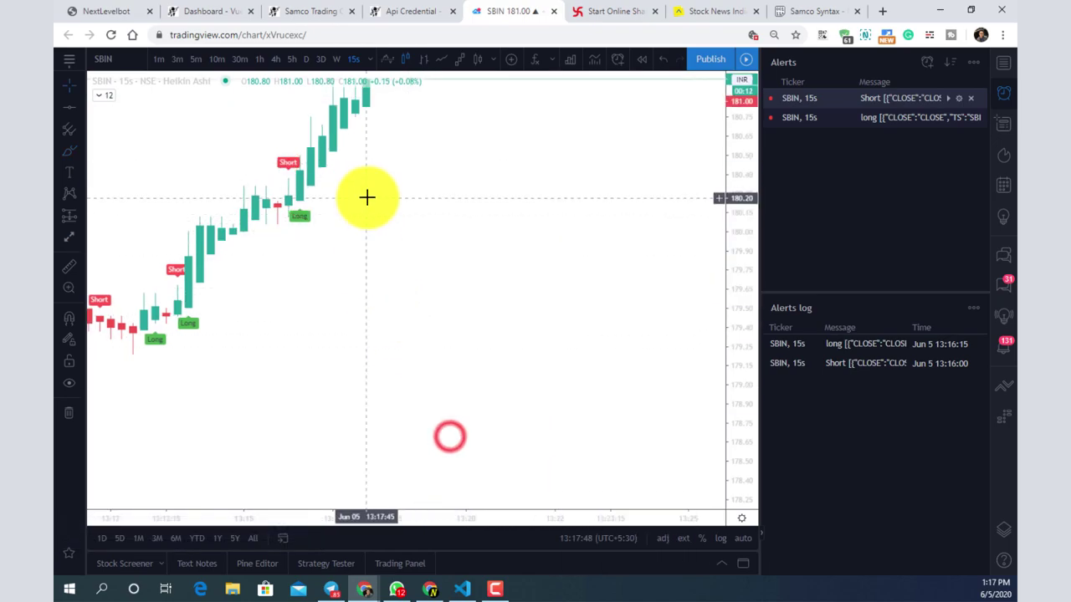
{"action": "left_click_drag", "start_coordinate": [366, 197], "coordinate": [382, 342]}
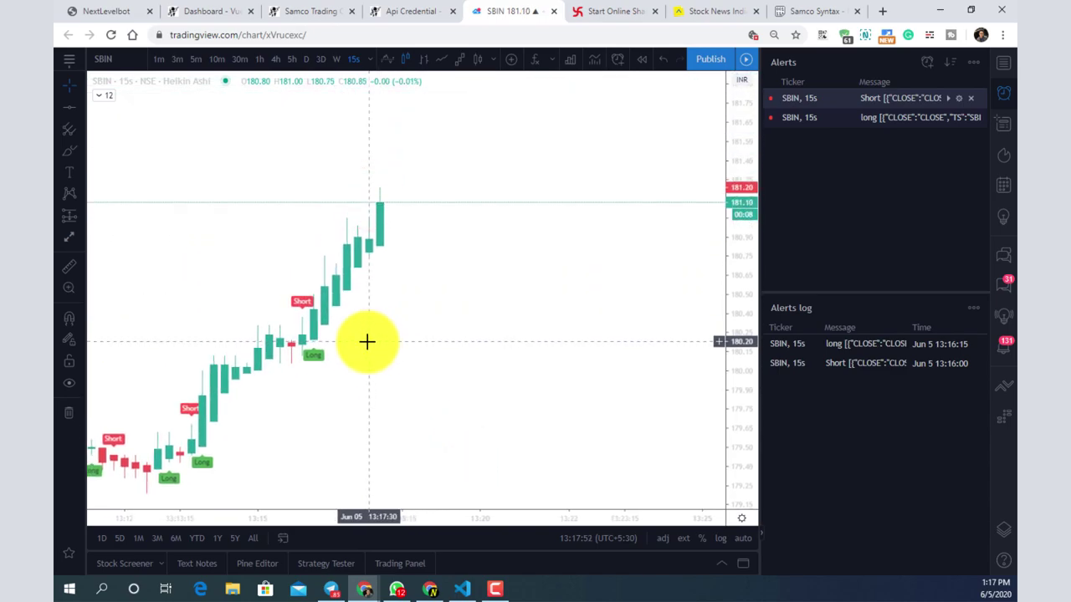
Switch to Samco StockNote, dismiss the session notice, and enter the year of birth in the login form
{"action": "left_click", "coordinate": [611, 11]}
{"action": "left_click", "coordinate": [691, 8]}
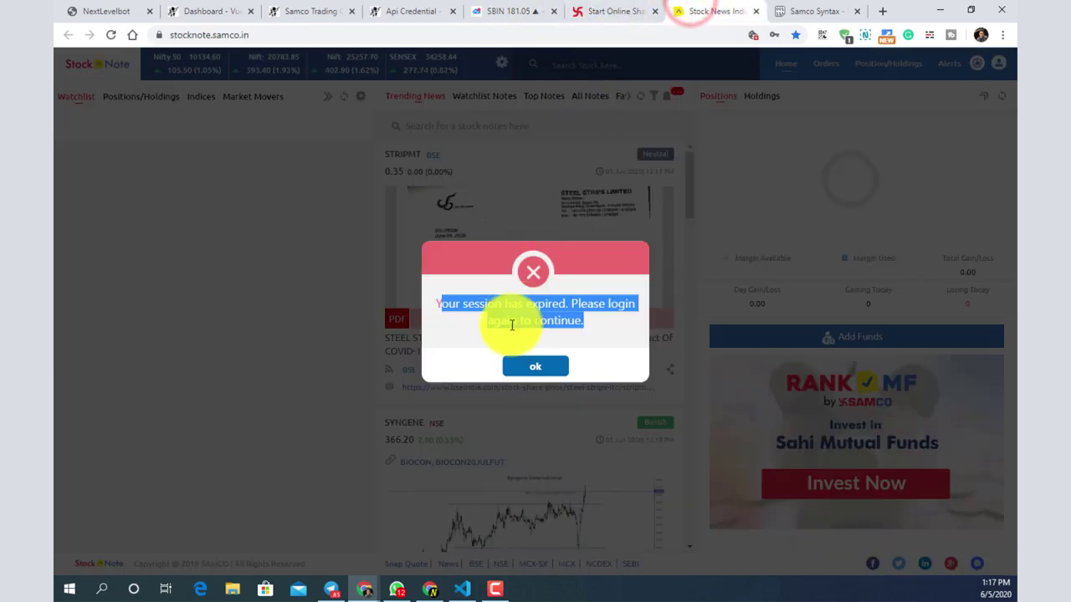
{"action": "left_click", "coordinate": [530, 368]}
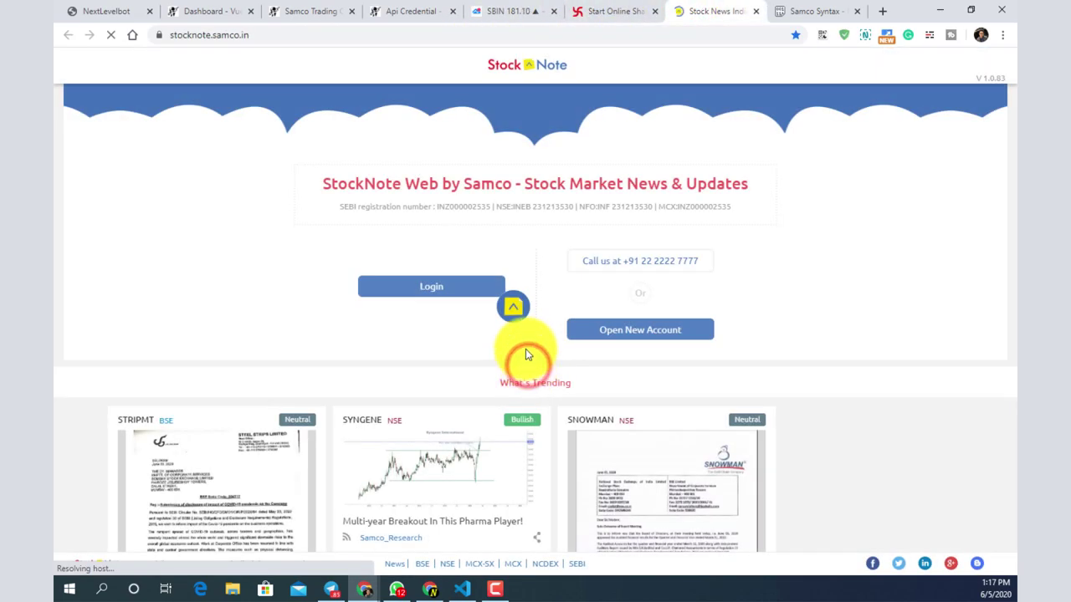
{"action": "left_click", "coordinate": [426, 286]}
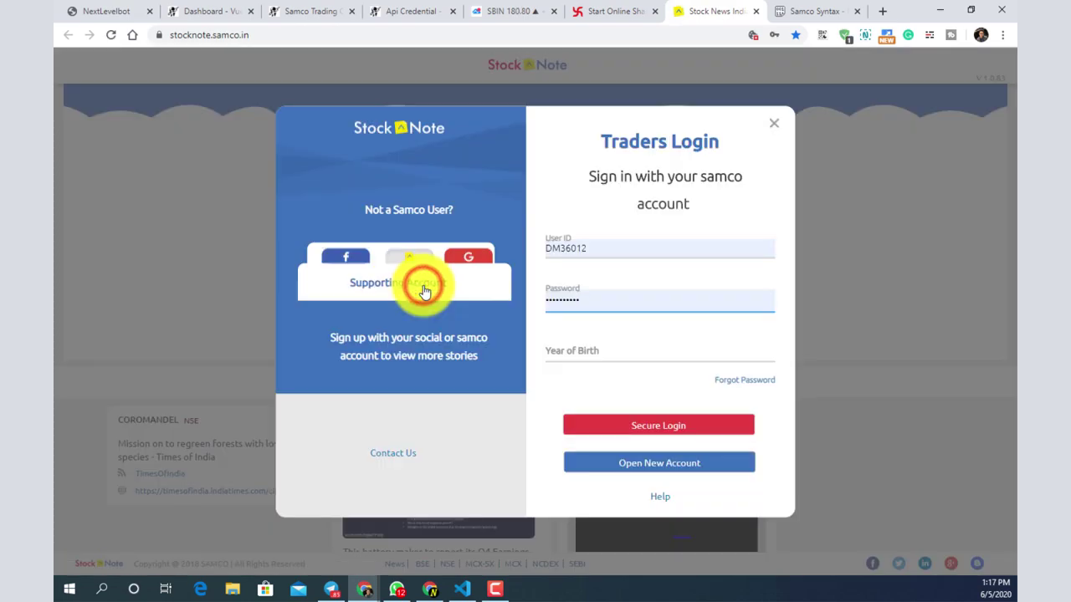
{"action": "left_click", "coordinate": [554, 344]}
{"action": "type", "text": "1"}
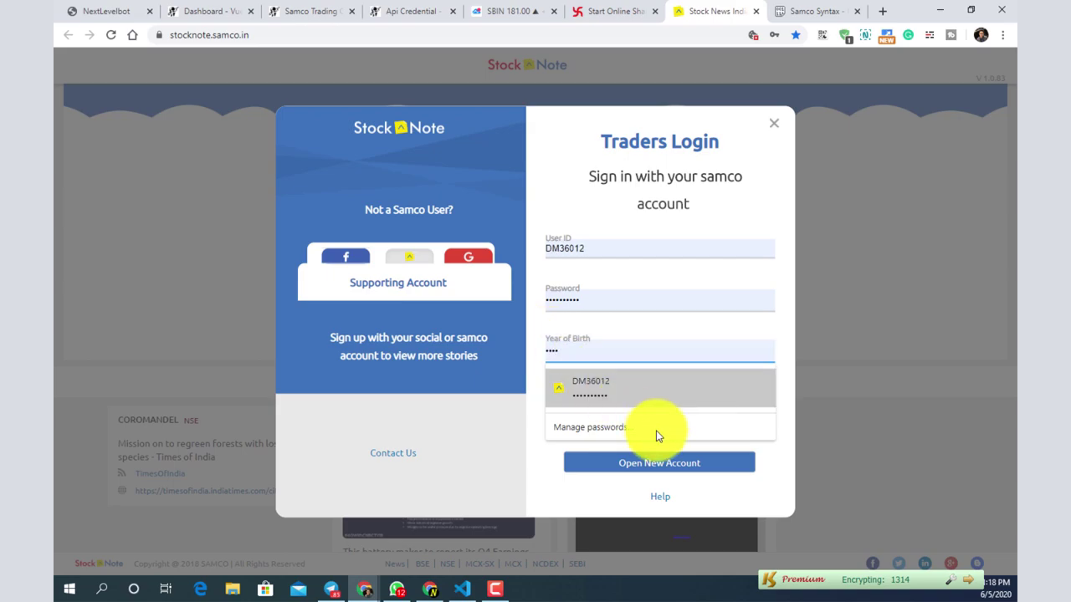
Submit the StockNote Traders Login and decline the browser's offer to update the saved password
{"action": "left_click", "coordinate": [650, 469]}
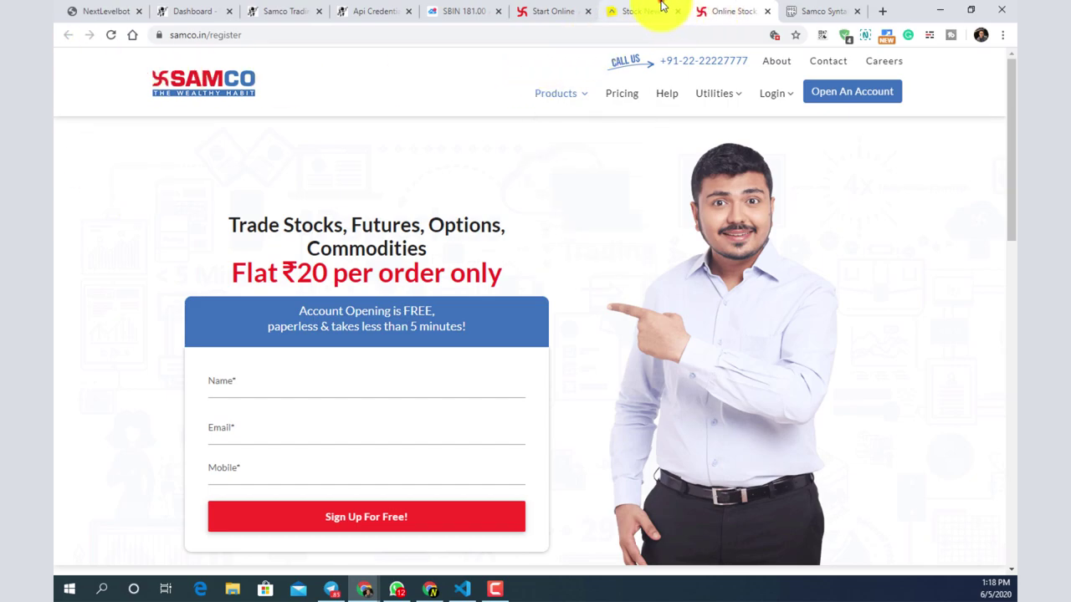
{"action": "left_click", "coordinate": [644, 11]}
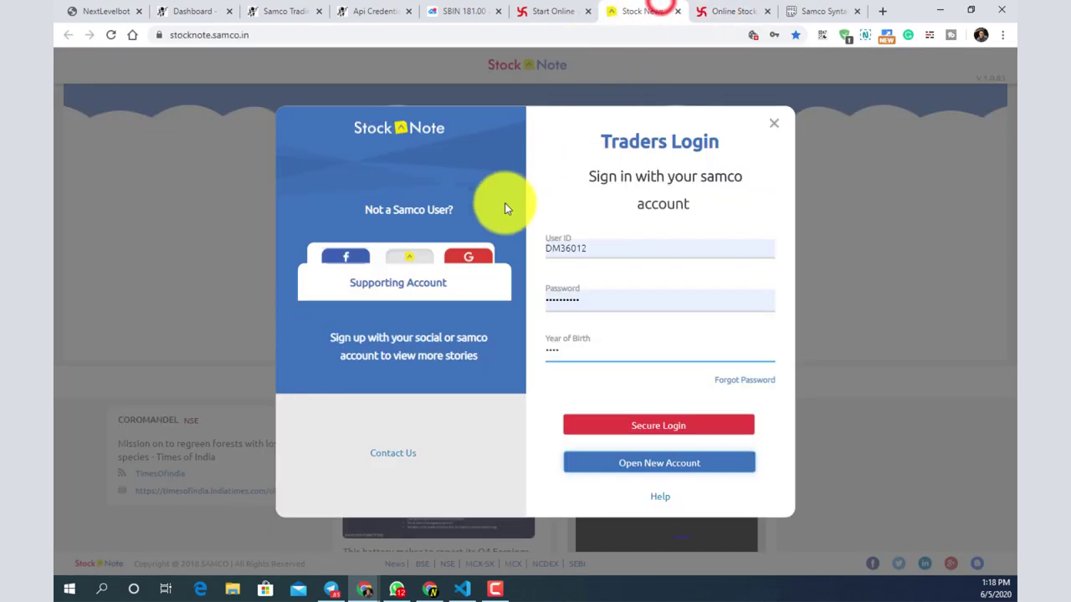
{"action": "left_click", "coordinate": [627, 425]}
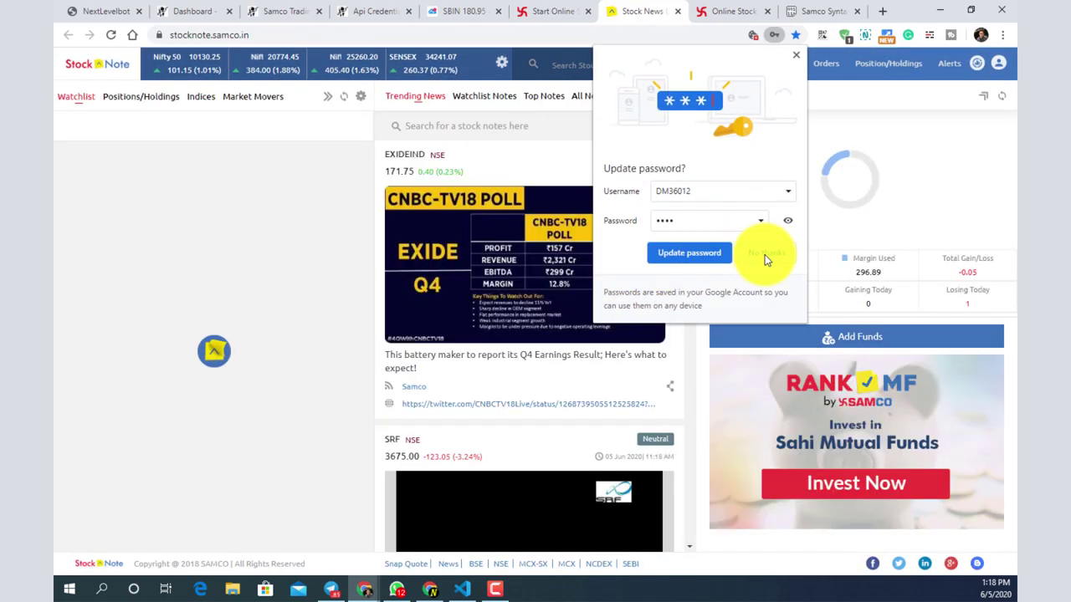
{"action": "left_click", "coordinate": [764, 252]}
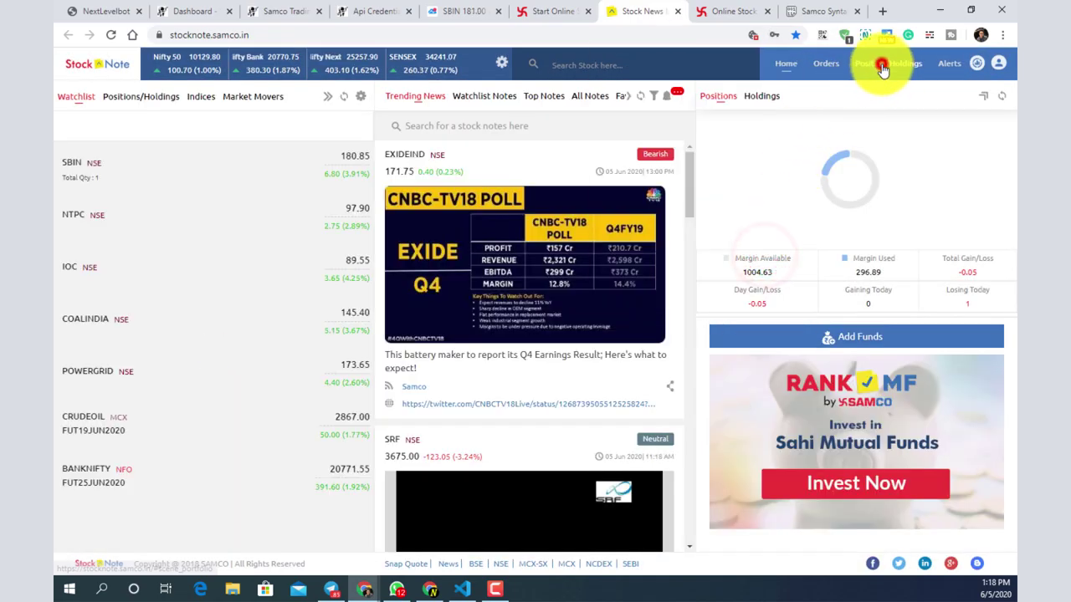
Open StockNote's Position/Holdings page, inspect the SBIN-EQ position's Detailed View, and close it
{"action": "left_click", "coordinate": [881, 67]}
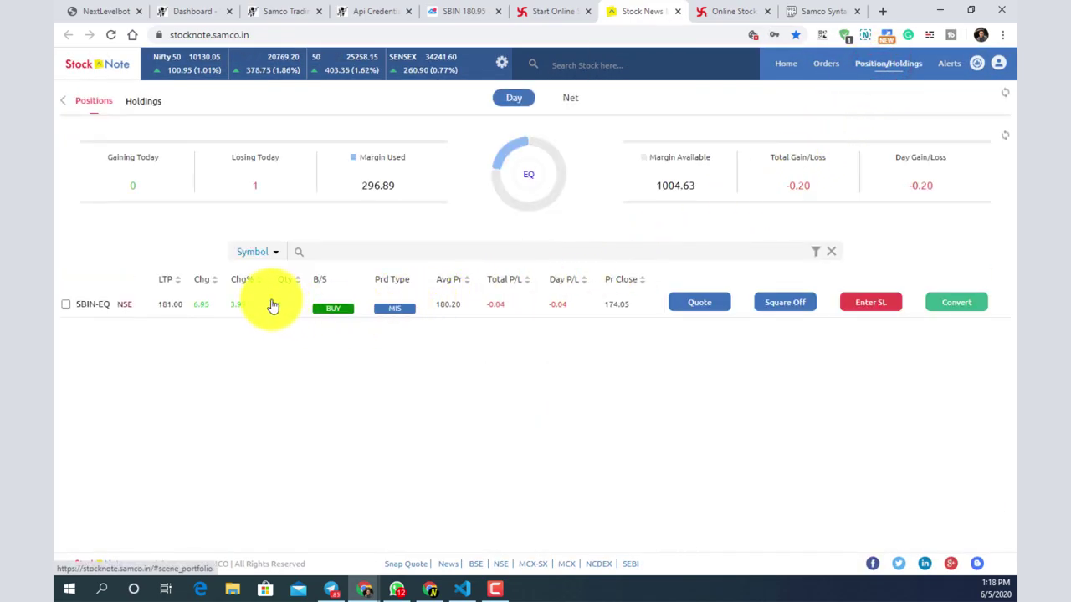
{"action": "left_click_drag", "start_coordinate": [234, 305], "coordinate": [284, 306]}
{"action": "left_click", "coordinate": [313, 363]}
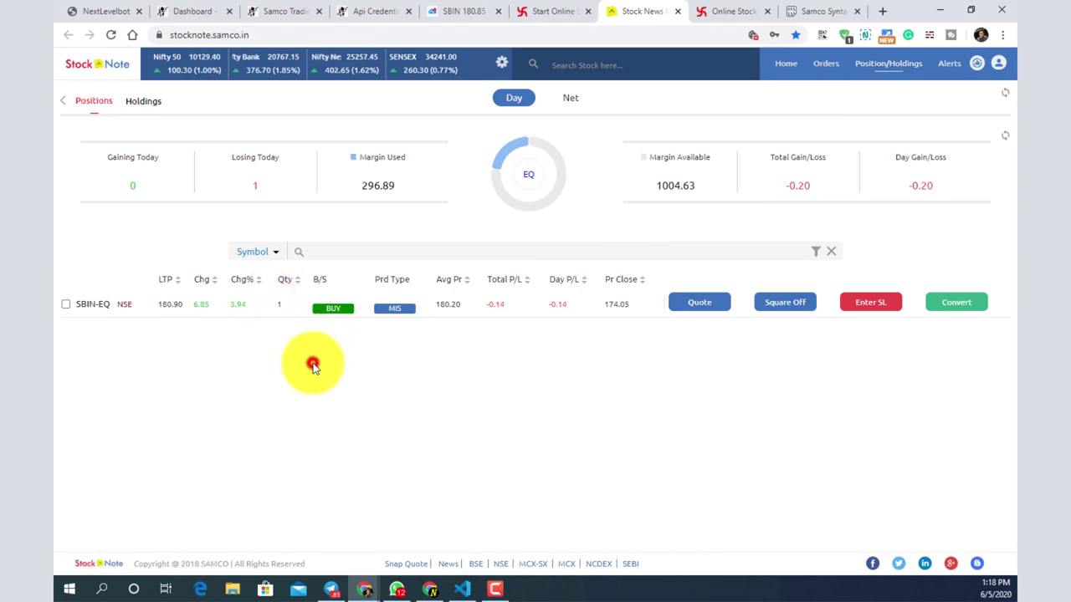
{"action": "left_click", "coordinate": [278, 311]}
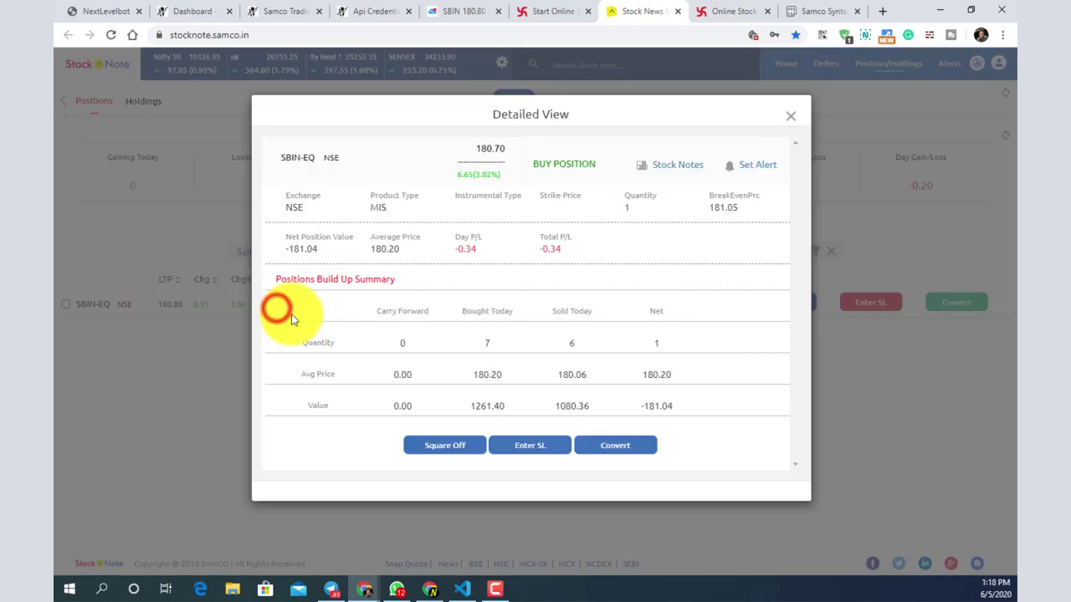
{"action": "left_click", "coordinate": [788, 113]}
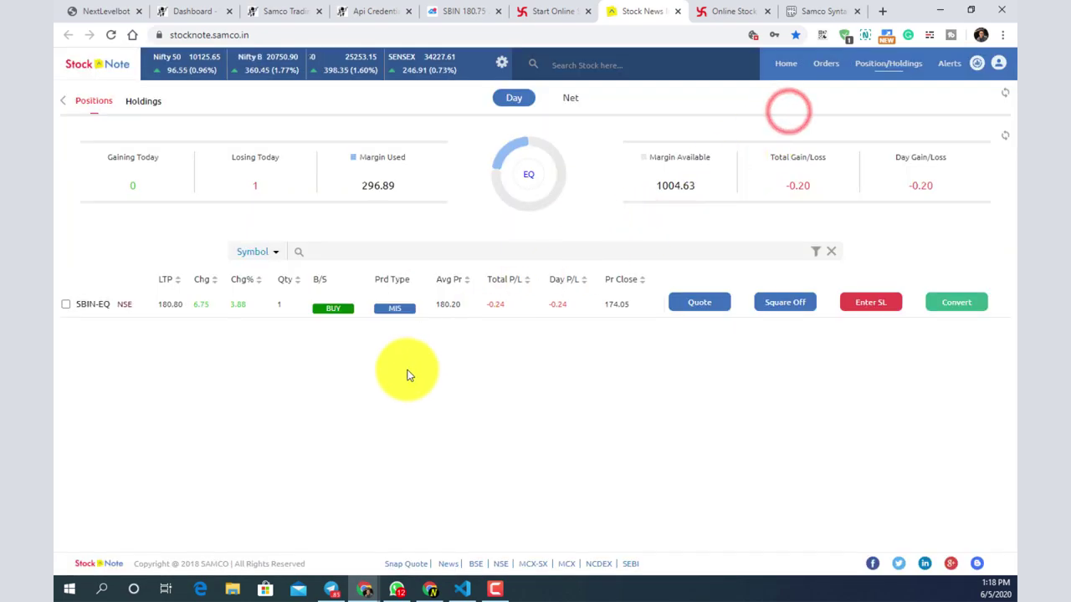
Return to the Samco Trading Console Log and review the two BUY orders' Transaction Type entries
{"action": "left_click", "coordinate": [294, 10]}
{"action": "double_click", "coordinate": [381, 292]}
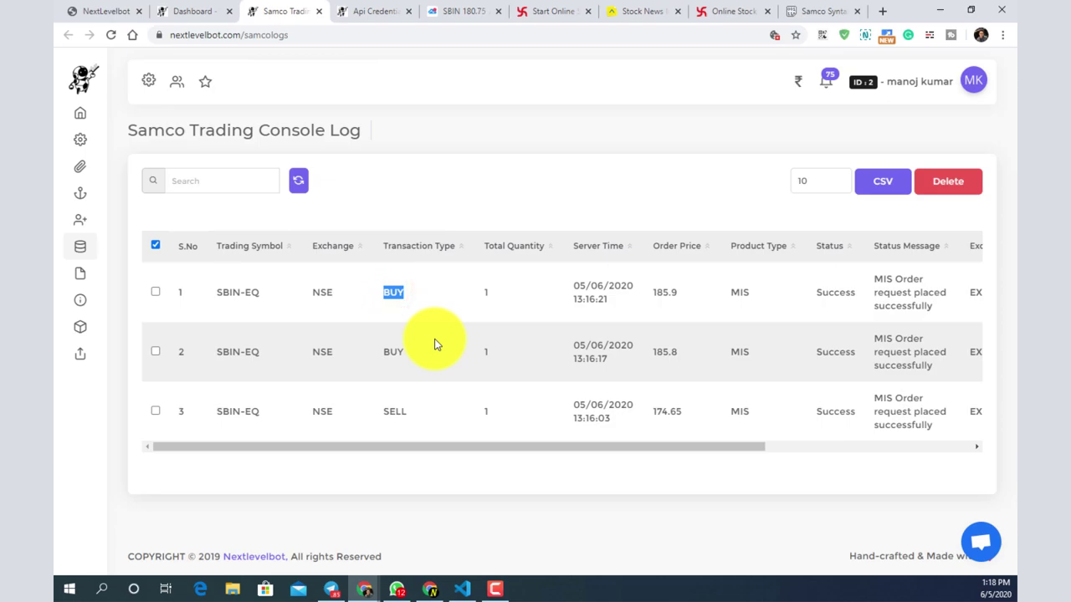
{"action": "double_click", "coordinate": [384, 352]}
{"action": "double_click", "coordinate": [385, 290]}
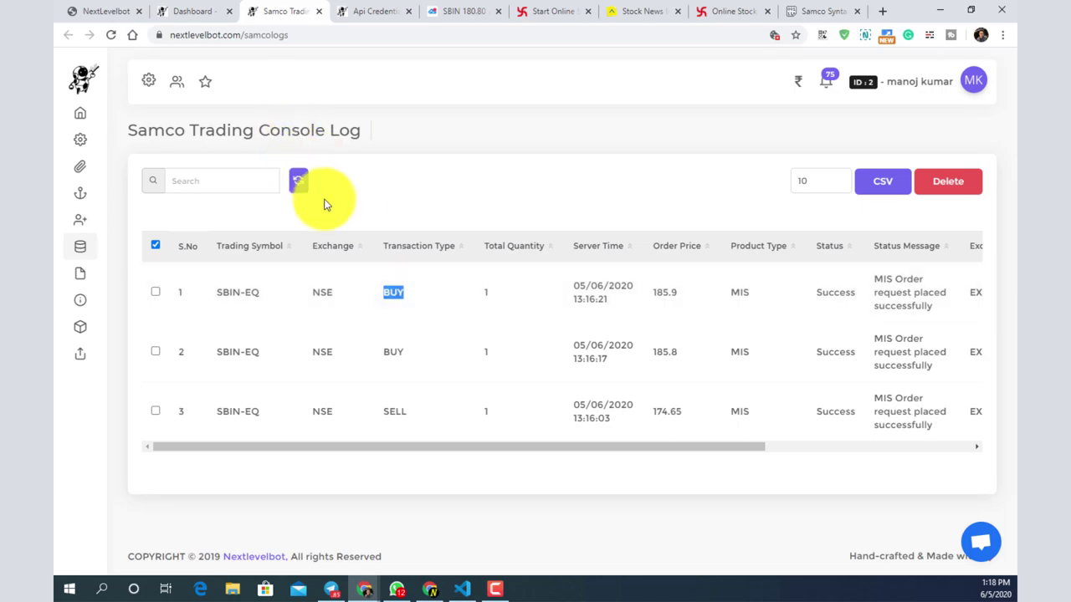
Go to NextLevelBot's API credentials page and log in the activated Samco client account
{"action": "left_click", "coordinate": [219, 12]}
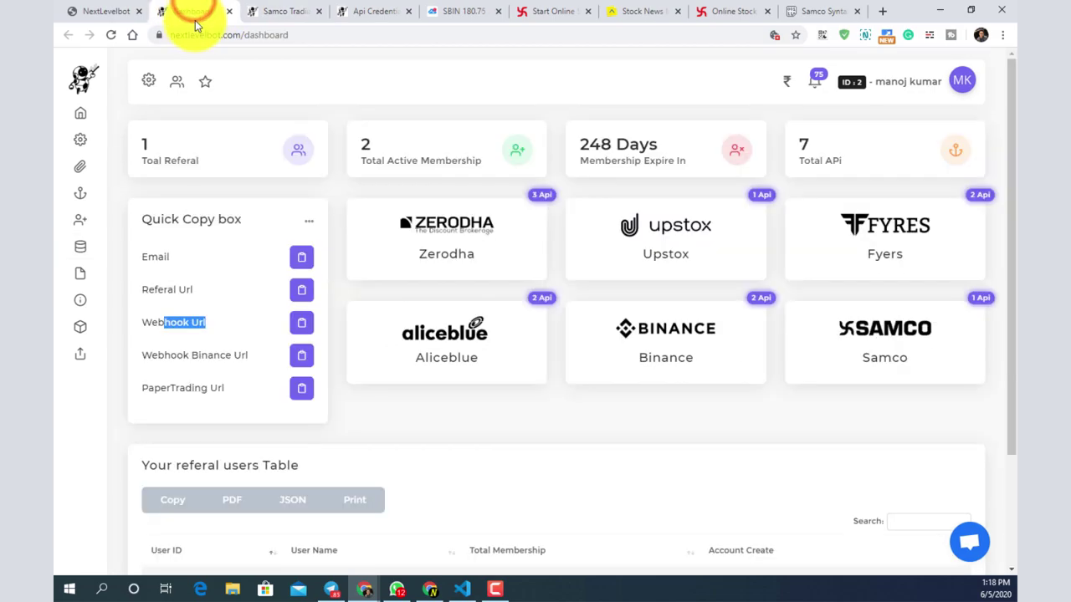
{"action": "mouse_move", "coordinate": [107, 165]}
{"action": "left_click", "coordinate": [284, 11]}
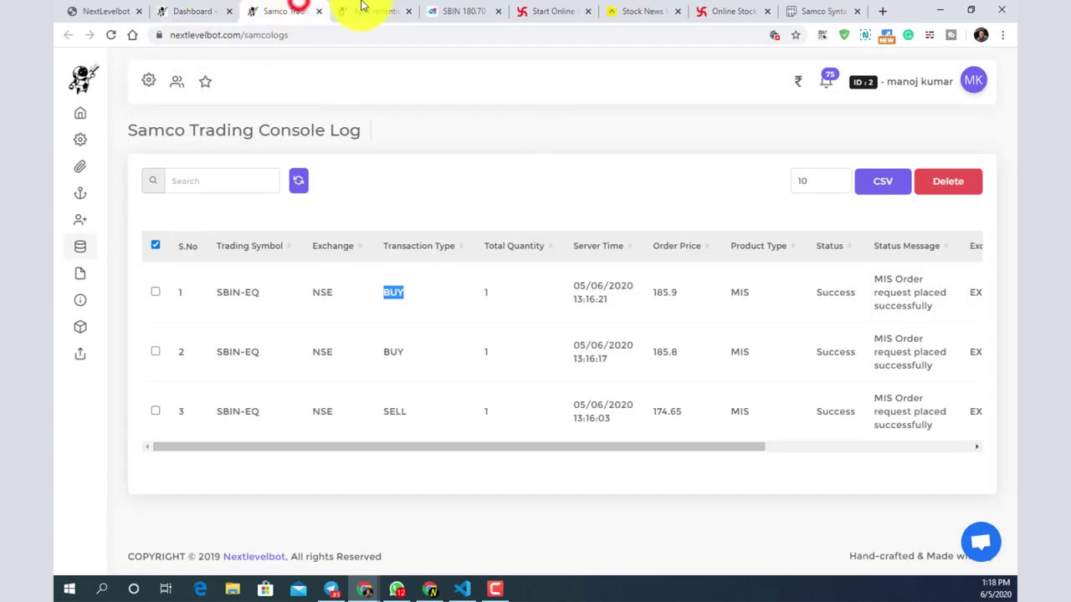
{"action": "left_click", "coordinate": [368, 11]}
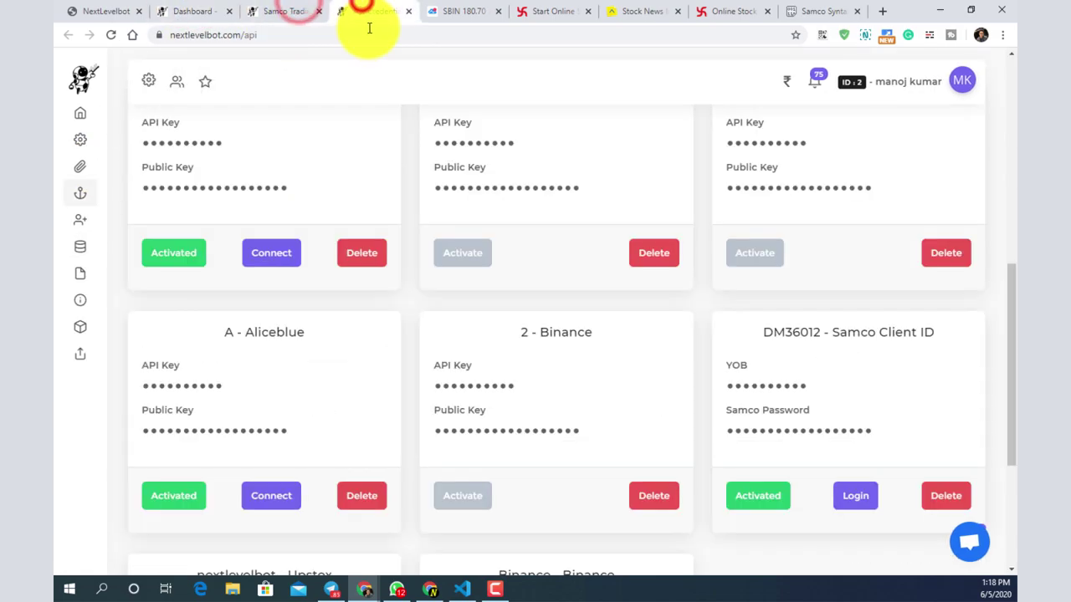
{"action": "left_click", "coordinate": [850, 503]}
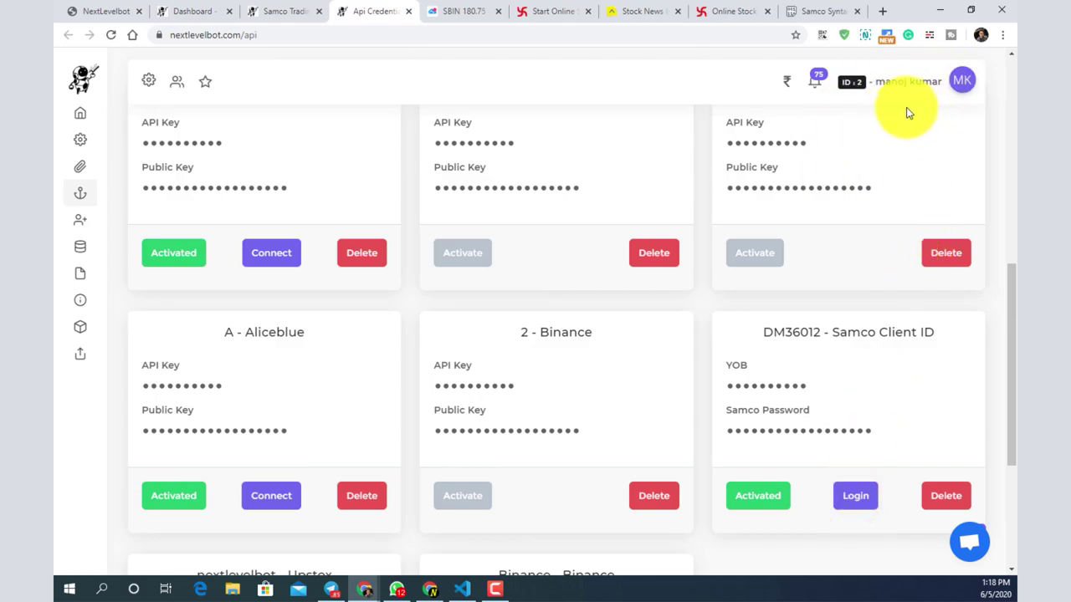
Reload StockNote to check its login session, read the message, and return to the Samco Trading Console Log
{"action": "left_click", "coordinate": [658, 11]}
{"action": "left_click", "coordinate": [108, 35]}
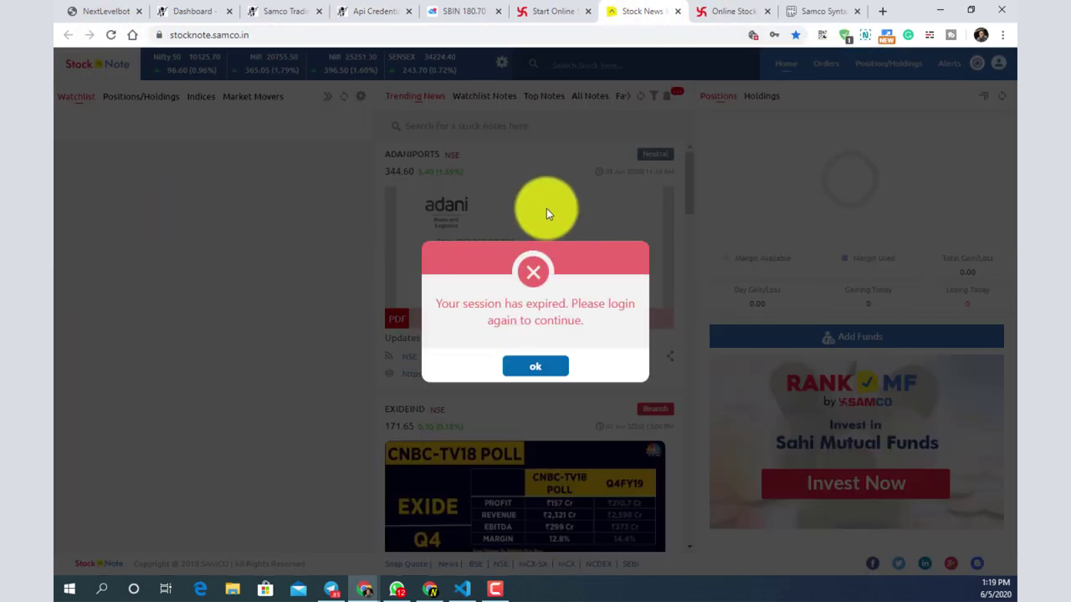
{"action": "triple_click", "coordinate": [431, 309]}
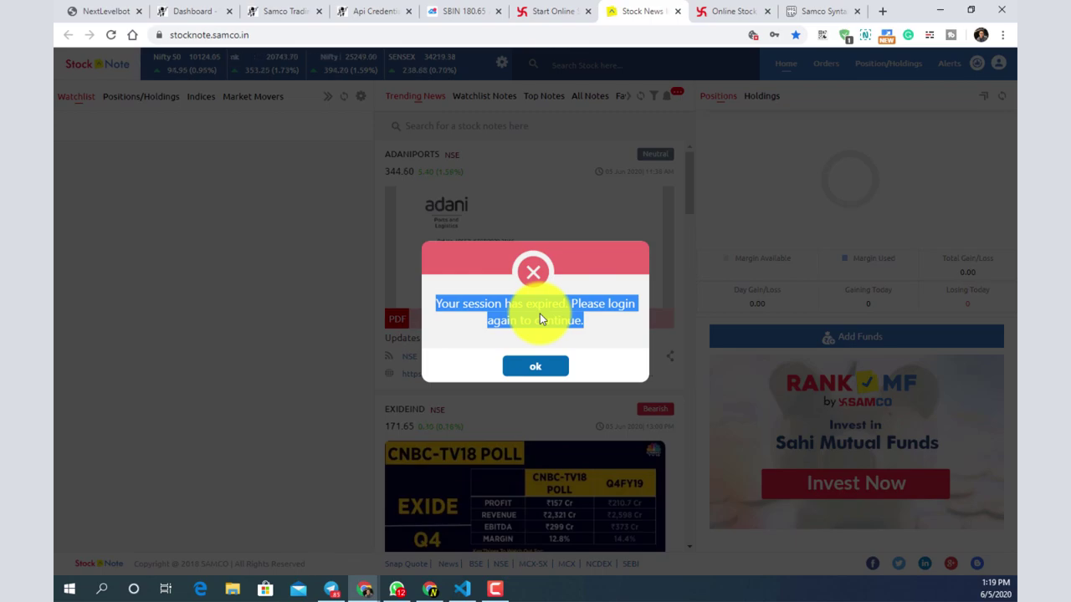
{"action": "left_click", "coordinate": [297, 11]}
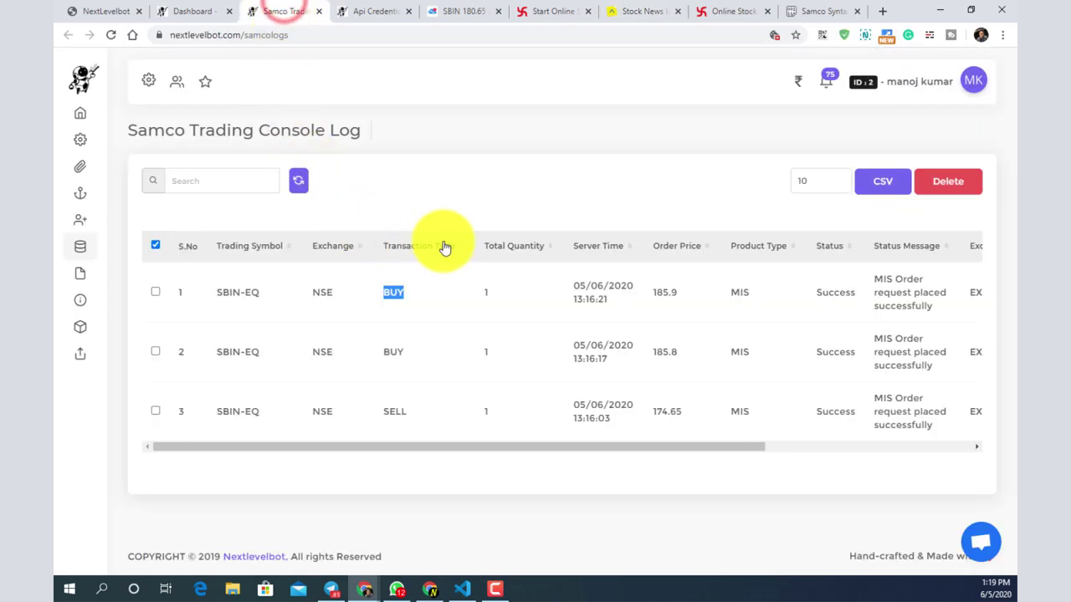